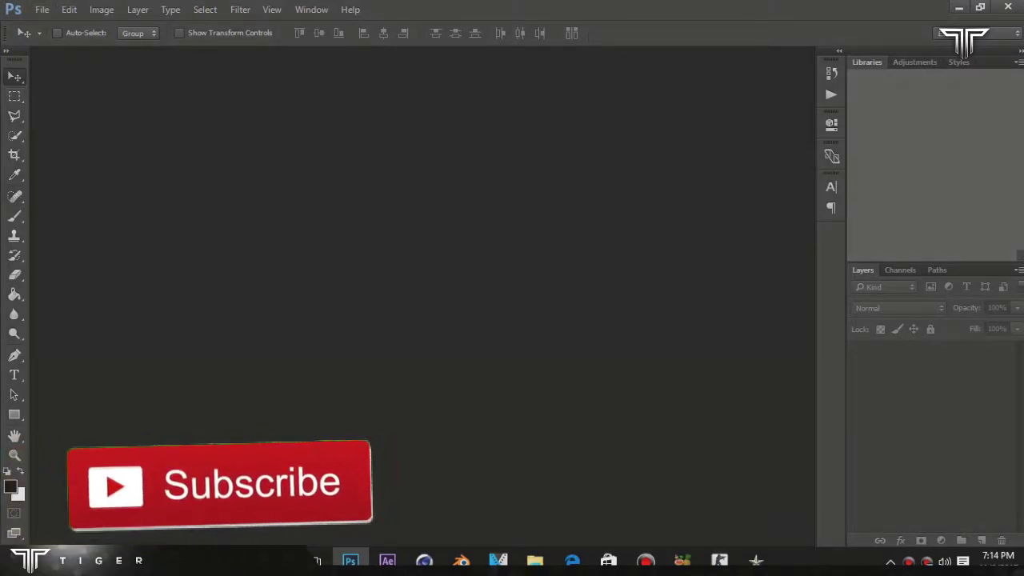
Step: Create a new 1000 × 1000 pixel RGB document with a white background and unlock its Background layer
{"action": "key", "text": "b"}
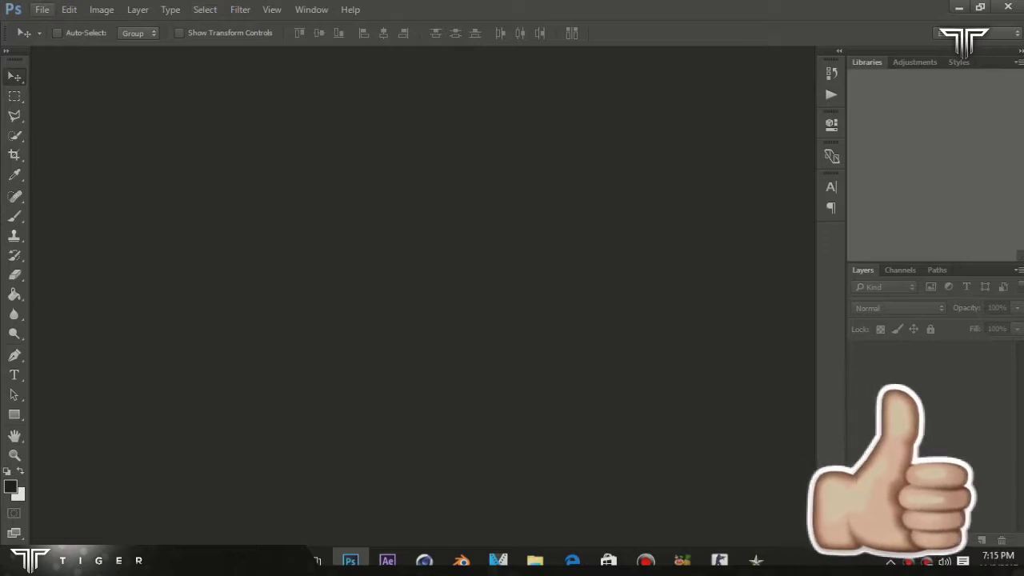
{"action": "left_click", "coordinate": [42, 9]}
{"action": "left_click", "coordinate": [46, 21]}
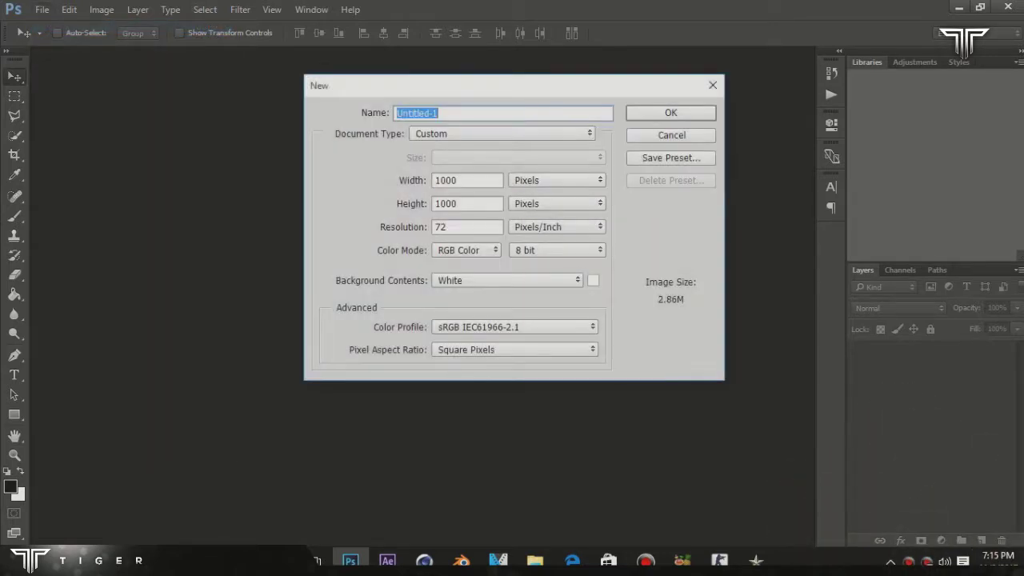
{"action": "key", "text": "Tab"}
{"action": "key", "text": "Tab"}
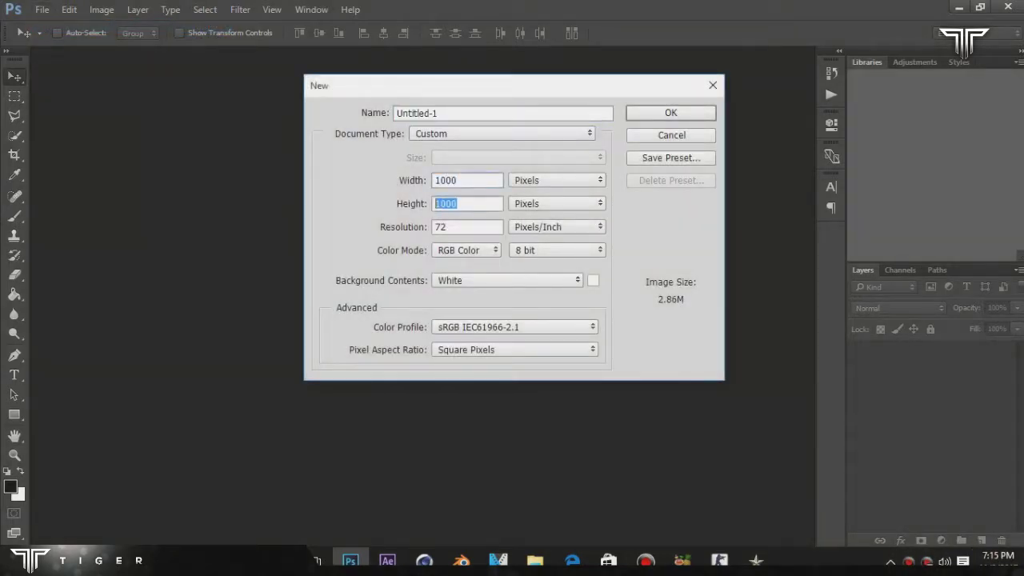
{"action": "key", "text": "Return"}
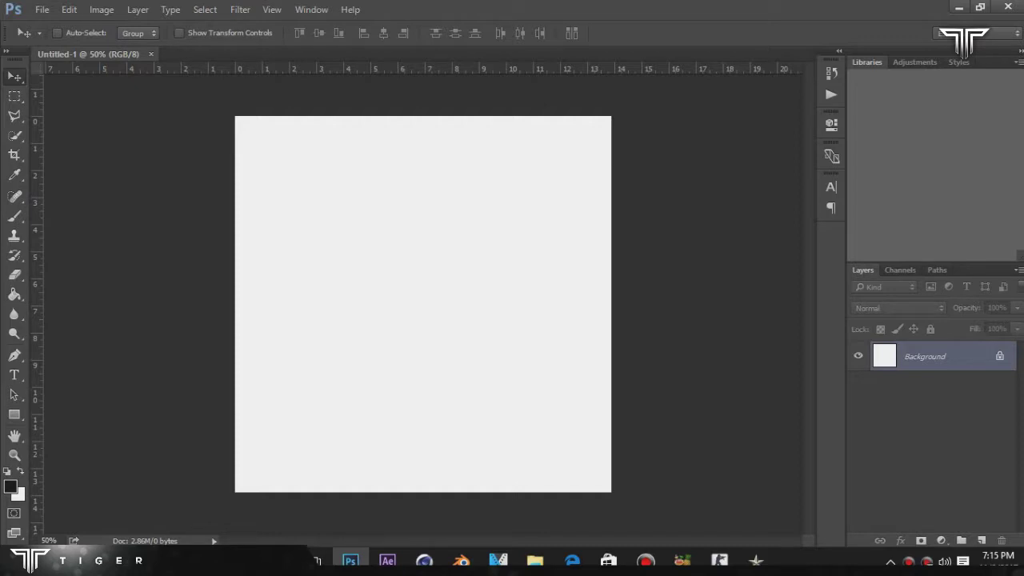
{"action": "left_click", "coordinate": [1000, 356]}
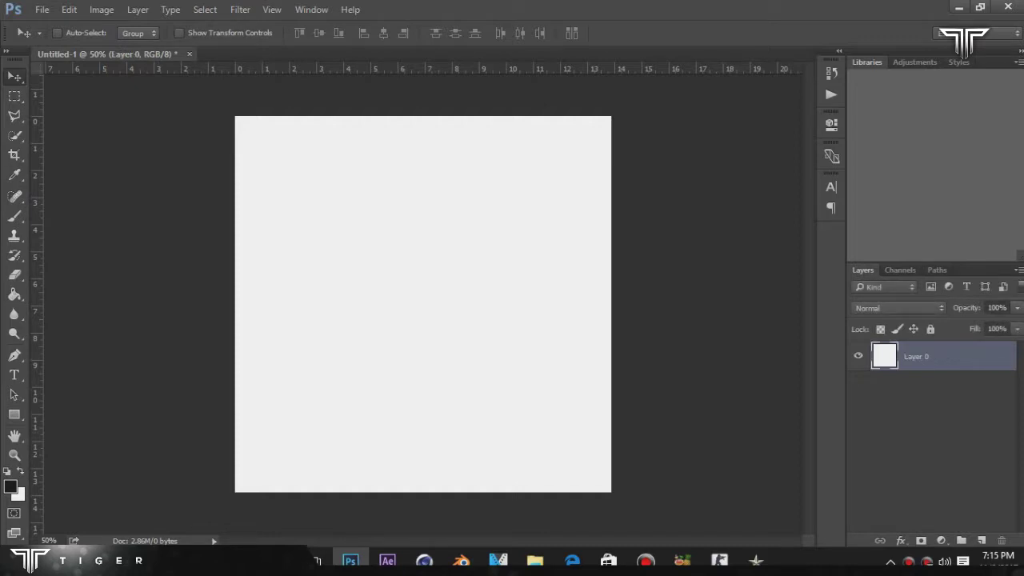
Step: Set the foreground colour to #121212 and fill the unlocked layer with it using the Paint Bucket
{"action": "left_click", "coordinate": [10, 486]}
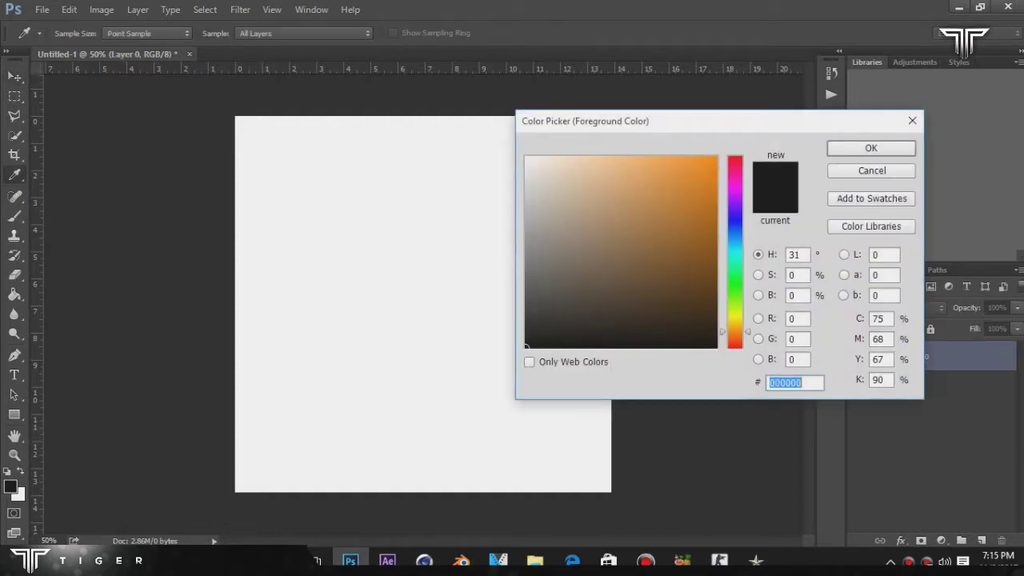
{"action": "left_click_drag", "start_coordinate": [527, 346], "coordinate": [526, 335]}
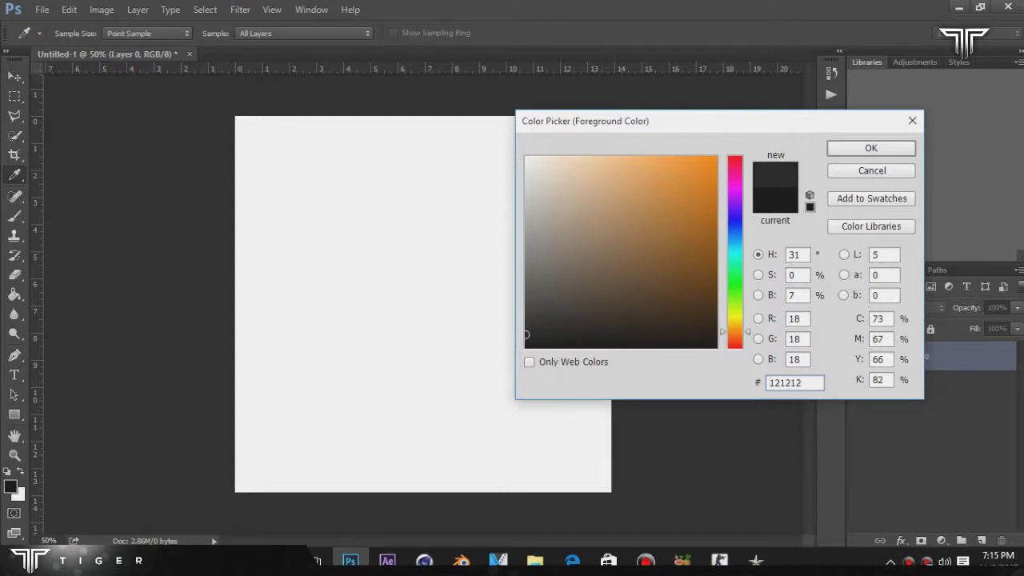
{"action": "left_click_drag", "start_coordinate": [802, 382], "coordinate": [769, 382]}
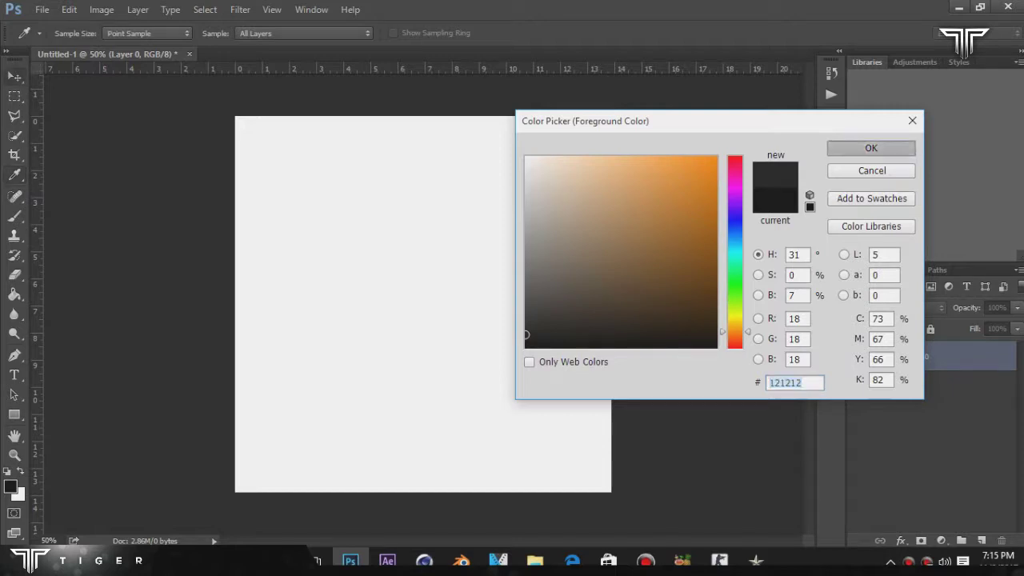
{"action": "key", "text": "Return"}
{"action": "key", "text": "v"}
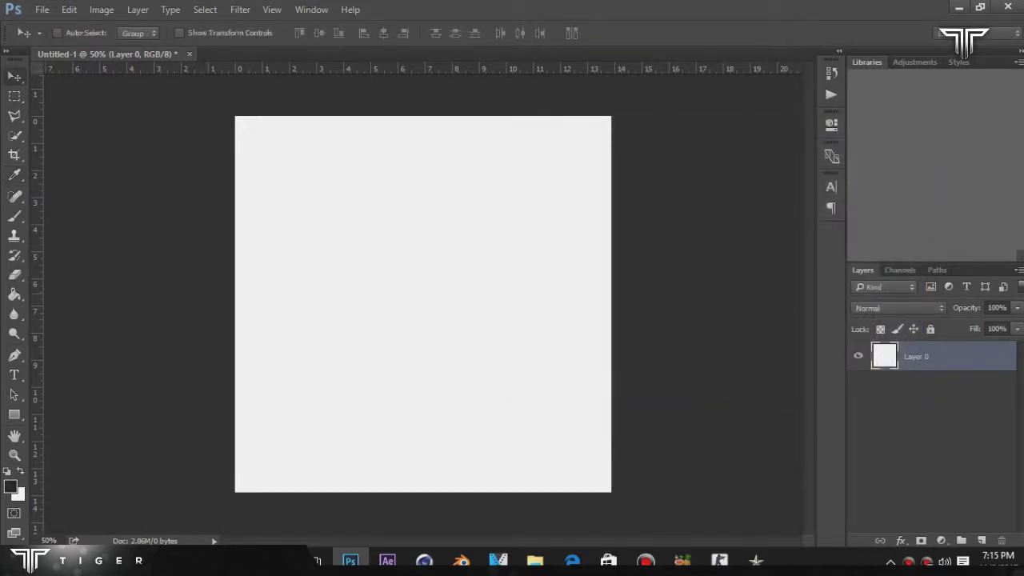
{"action": "left_click", "coordinate": [13, 295]}
{"action": "left_click", "coordinate": [422, 304]}
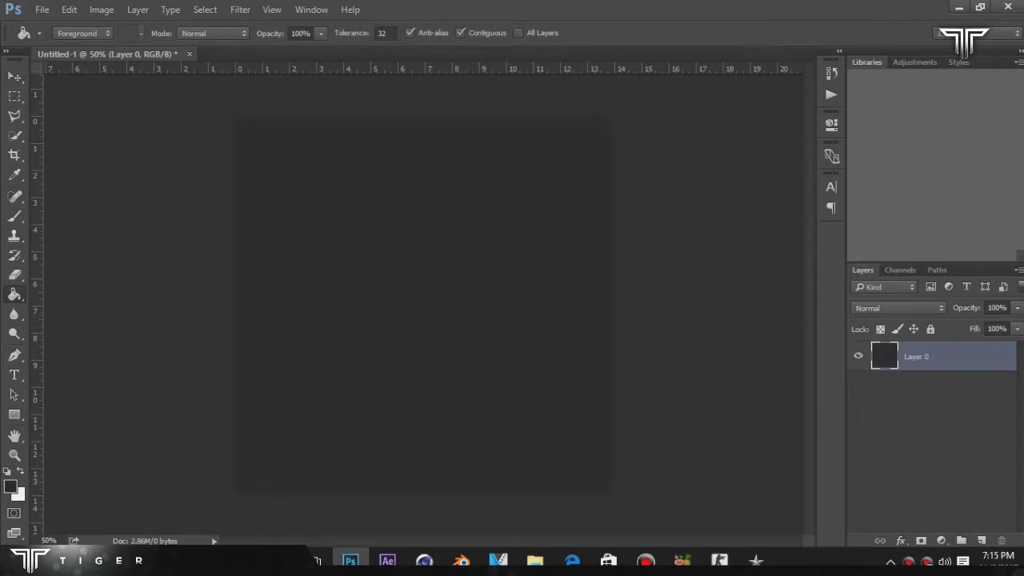
Step: Add a new layer above the dark fill and set the Brush to 864 px with white as the foreground colour
{"action": "left_click", "coordinate": [981, 541]}
{"action": "left_click", "coordinate": [14, 216]}
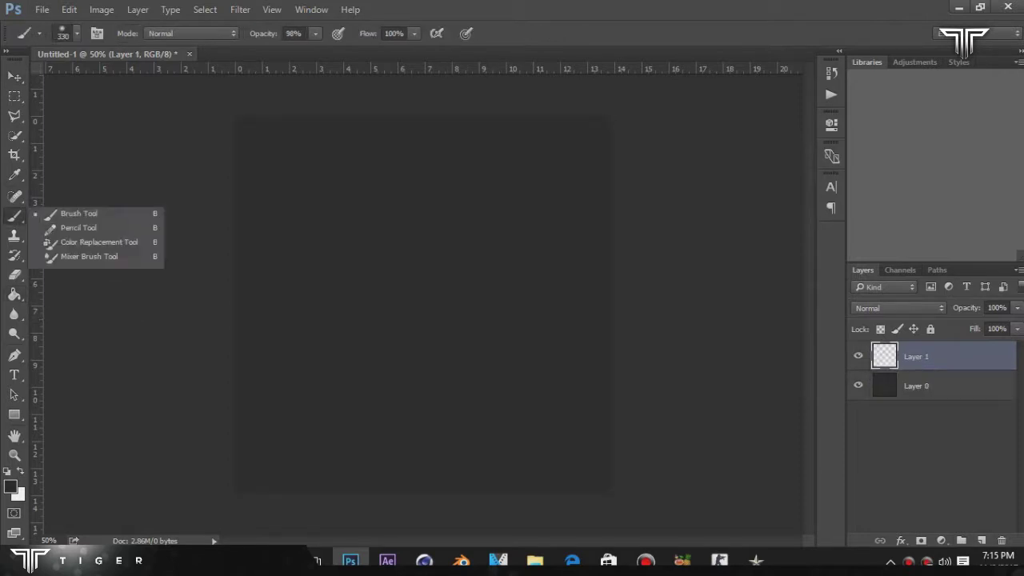
{"action": "key", "text": "Escape"}
{"action": "key", "text": "ctrl+minus"}
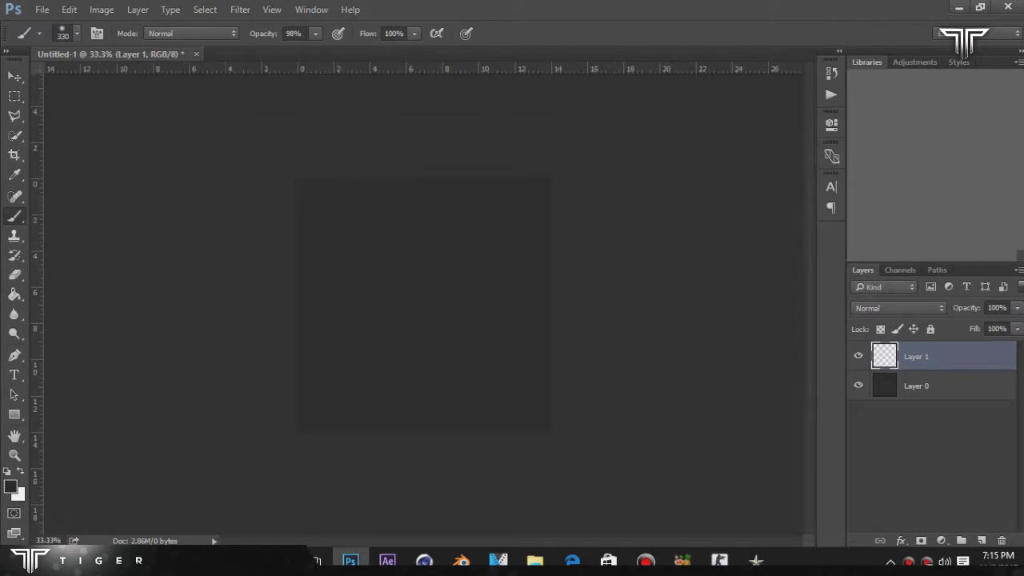
{"action": "mouse_move", "coordinate": [422, 247]}
{"action": "left_mouse_down"}
{"action": "mouse_move", "coordinate": [588, 247]}
{"action": "mouse_move", "coordinate": [443, 248]}
{"action": "mouse_move", "coordinate": [518, 249]}
{"action": "left_mouse_up"}
{"action": "key", "text": "x"}
Step: Try soft white 864 px brush dabs at the middle of the canvas's top edge and undo them
{"action": "left_click", "coordinate": [436, 163]}
{"action": "key", "text": "ctrl+z"}
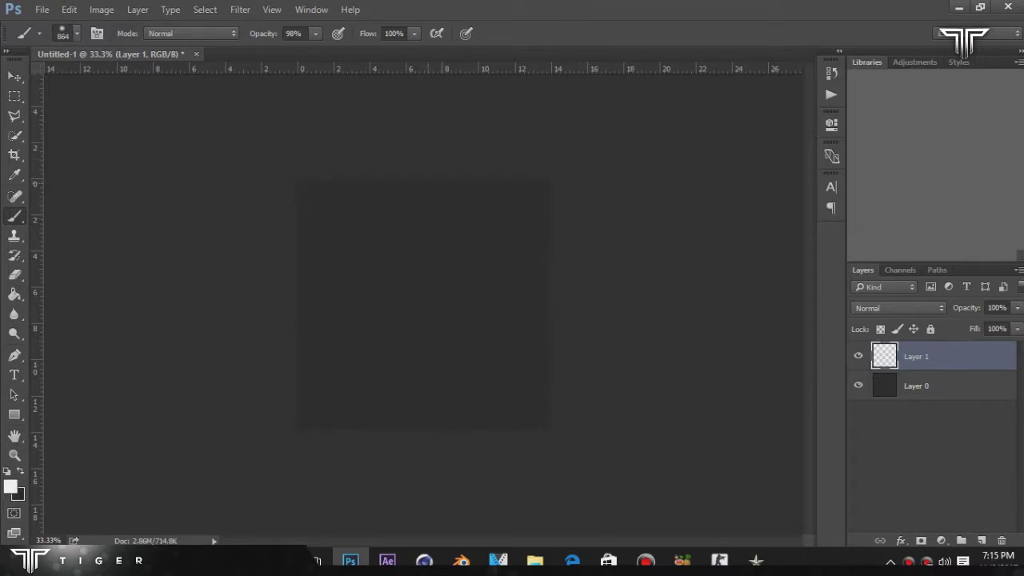
{"action": "left_click", "coordinate": [427, 177]}
{"action": "key", "text": "ctrl+z"}
{"action": "right_click", "coordinate": [450, 248]}
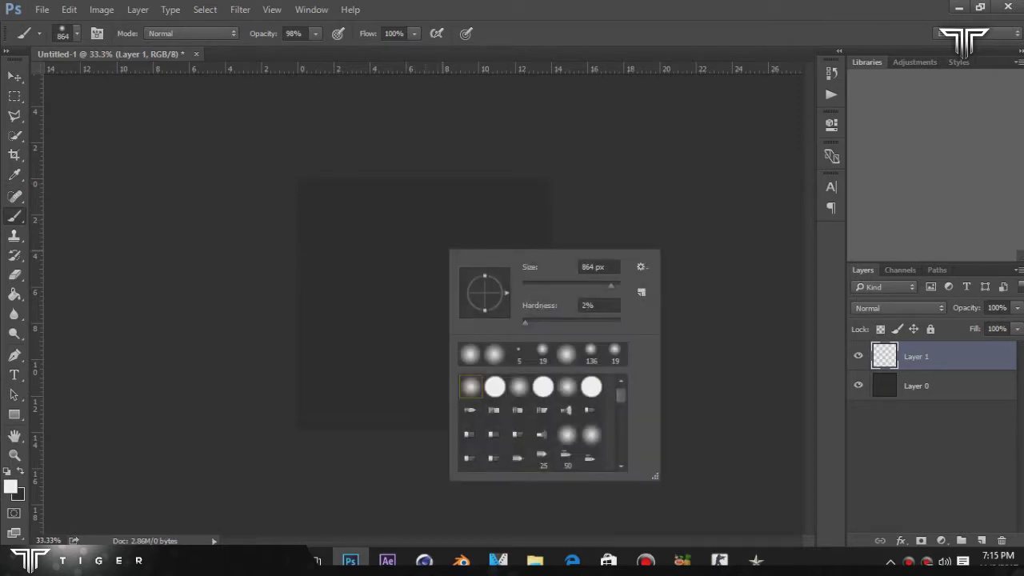
{"action": "key", "text": "Escape"}
{"action": "right_click", "coordinate": [438, 249]}
{"action": "key", "text": "Escape"}
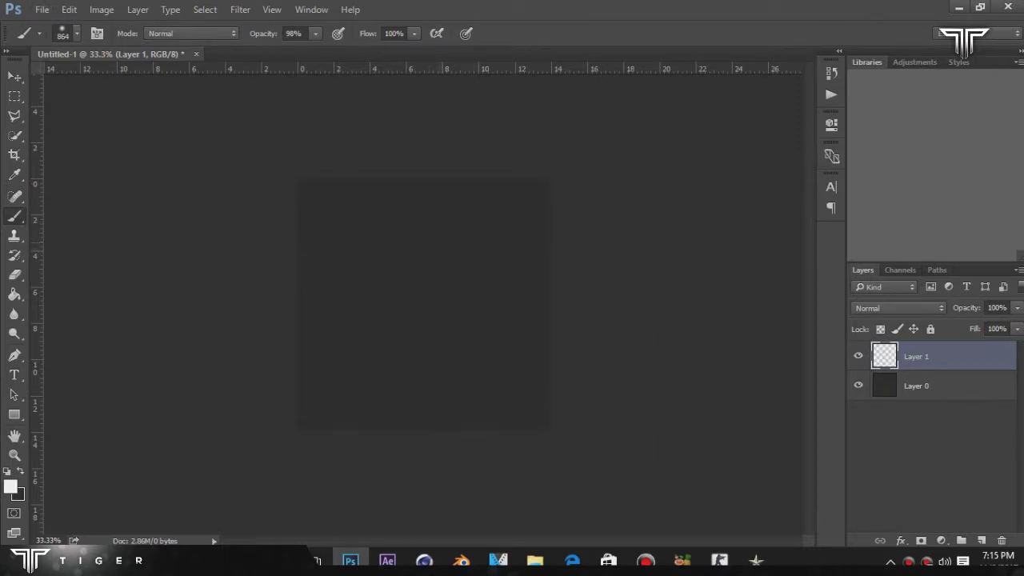
Step: Resize the soft brush to 726 px and paint white glows at the middle of the canvas's top and bottom edges
{"action": "mouse_move", "coordinate": [442, 249]}
{"action": "left_mouse_down"}
{"action": "mouse_move", "coordinate": [384, 250]}
{"action": "mouse_move", "coordinate": [459, 226]}
{"action": "left_mouse_up"}
{"action": "left_click", "coordinate": [425, 173]}
{"action": "key", "text": "ctrl+z"}
{"action": "left_click", "coordinate": [421, 167]}
{"action": "key", "text": "ctrl+z"}
{"action": "left_click", "coordinate": [425, 177]}
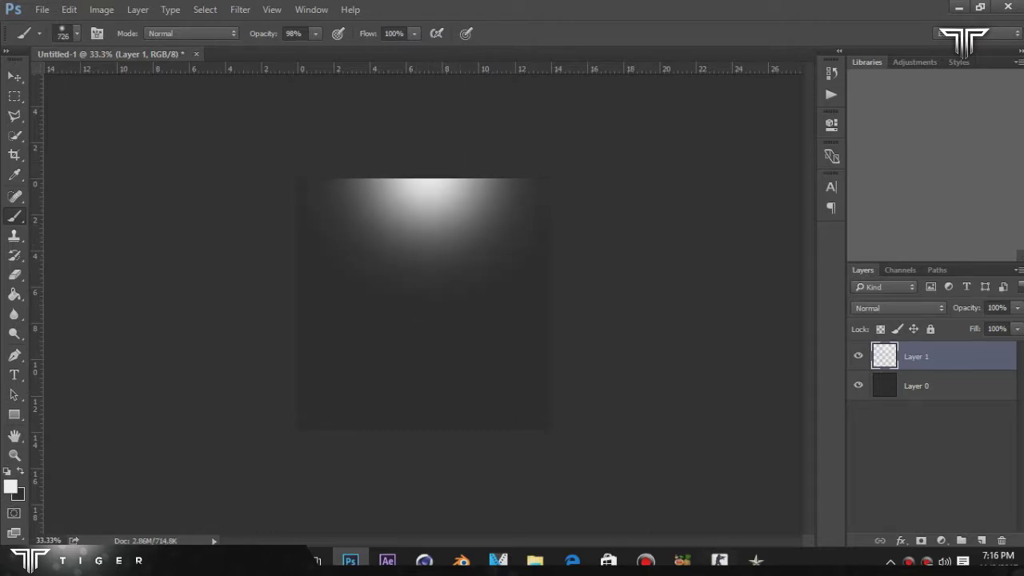
{"action": "left_click", "coordinate": [424, 431]}
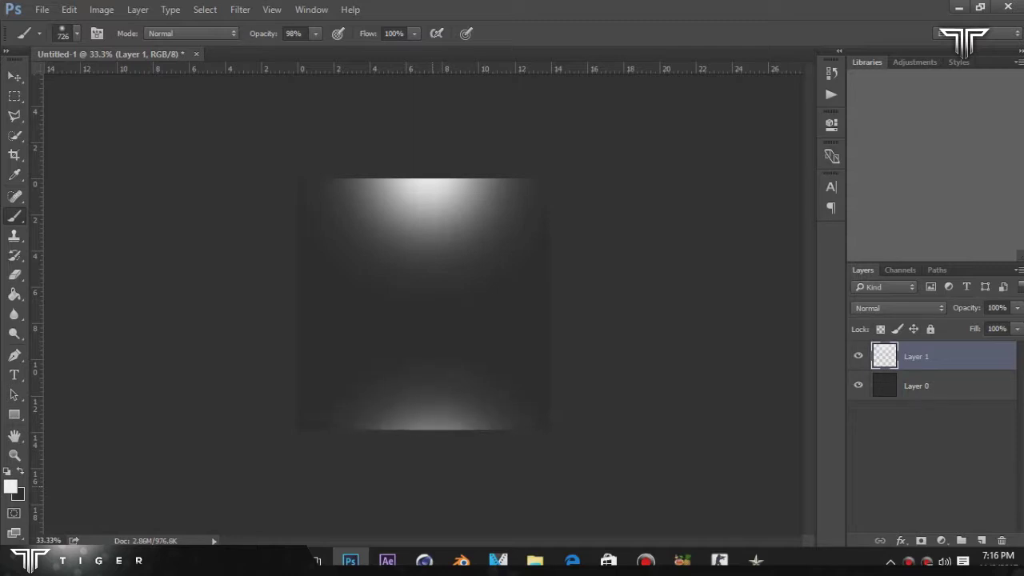
Step: Lower the glow layer's opacity to 29% and rename the layer light
{"action": "left_click", "coordinate": [1017, 308]}
{"action": "left_click_drag", "start_coordinate": [1014, 324], "coordinate": [963, 325]}
{"action": "left_click", "coordinate": [944, 386]}
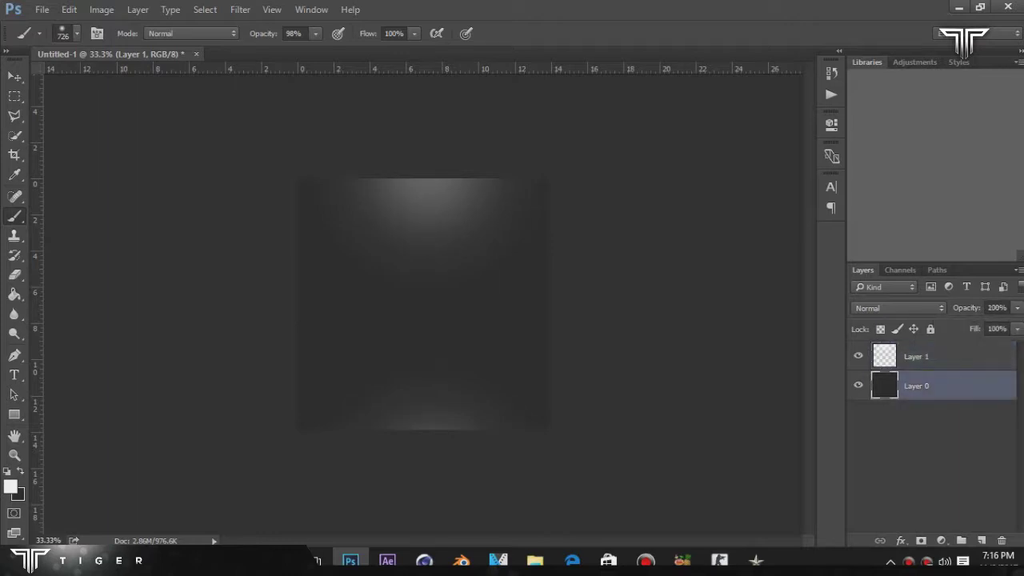
{"action": "double_click", "coordinate": [916, 356]}
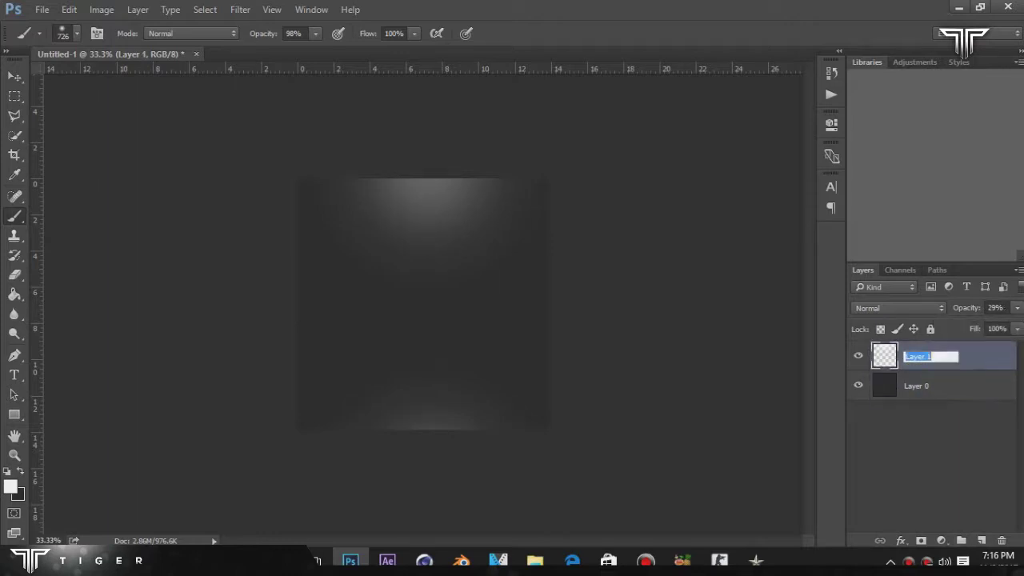
{"action": "type", "text": "light"}
{"action": "key", "text": "Return"}
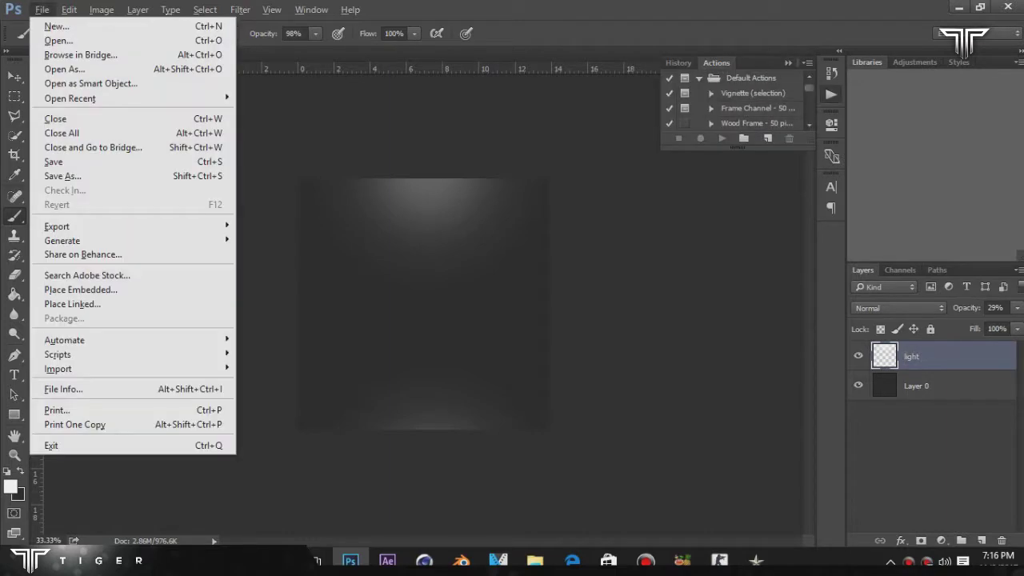
Step: Close the Actions panel and rename the dark fill layer as Back
{"action": "left_click", "coordinate": [255, 178]}
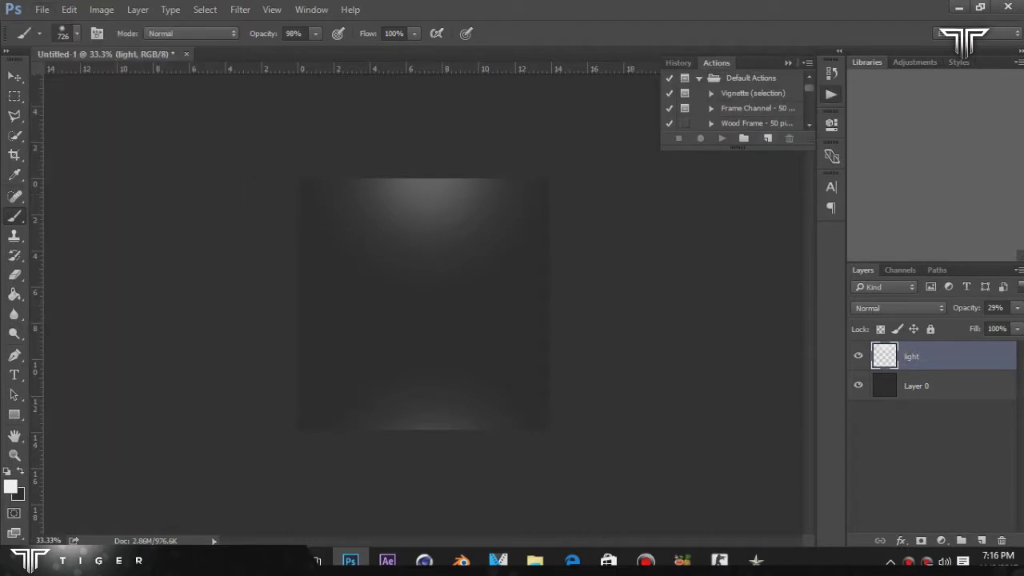
{"action": "left_click", "coordinate": [789, 62]}
{"action": "double_click", "coordinate": [916, 386]}
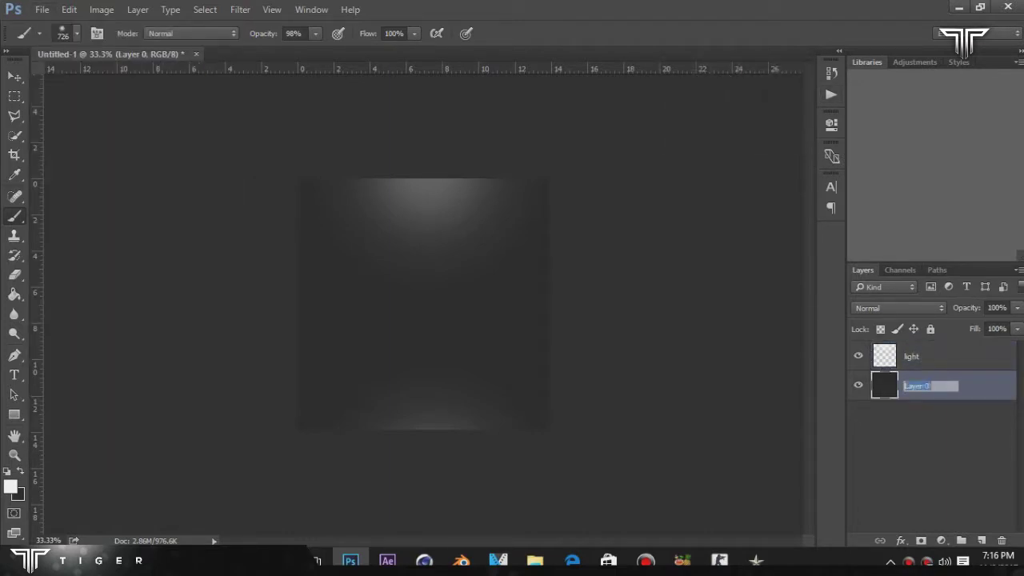
{"action": "type", "text": "Ba"}
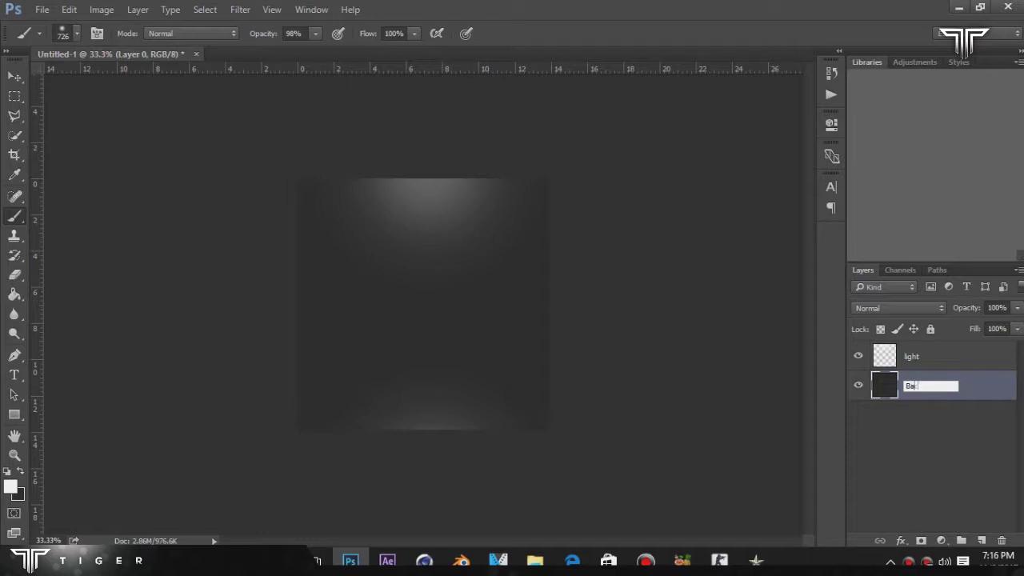
{"action": "type", "text": "ck"}
{"action": "key", "text": "Return"}
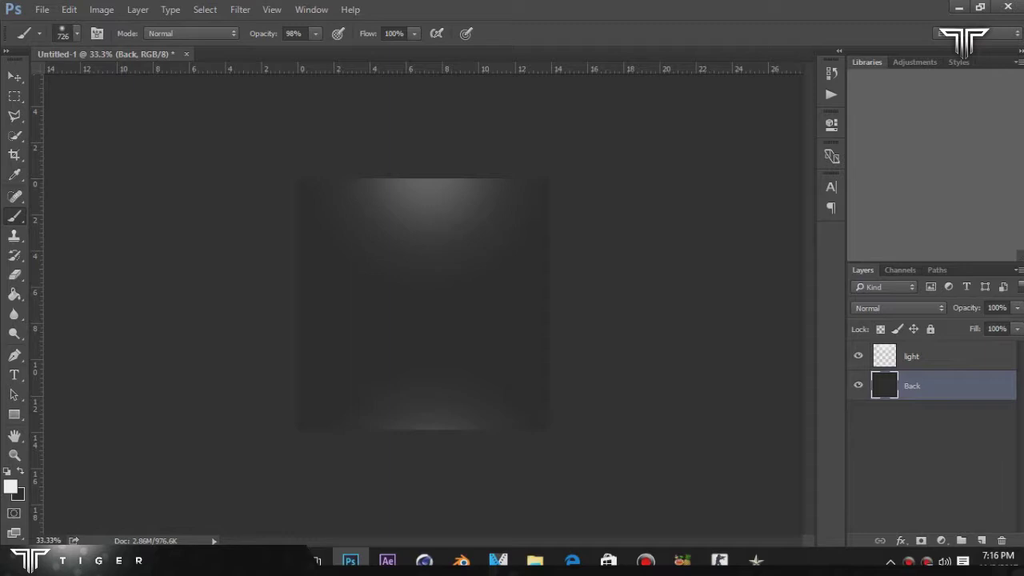
Step: Add a layer above Back, start a horizontal text on it near the canvas centre and set the font size to 433 pt
{"action": "key", "text": "ctrl+shift+alt+n"}
{"action": "left_click", "coordinate": [13, 375]}
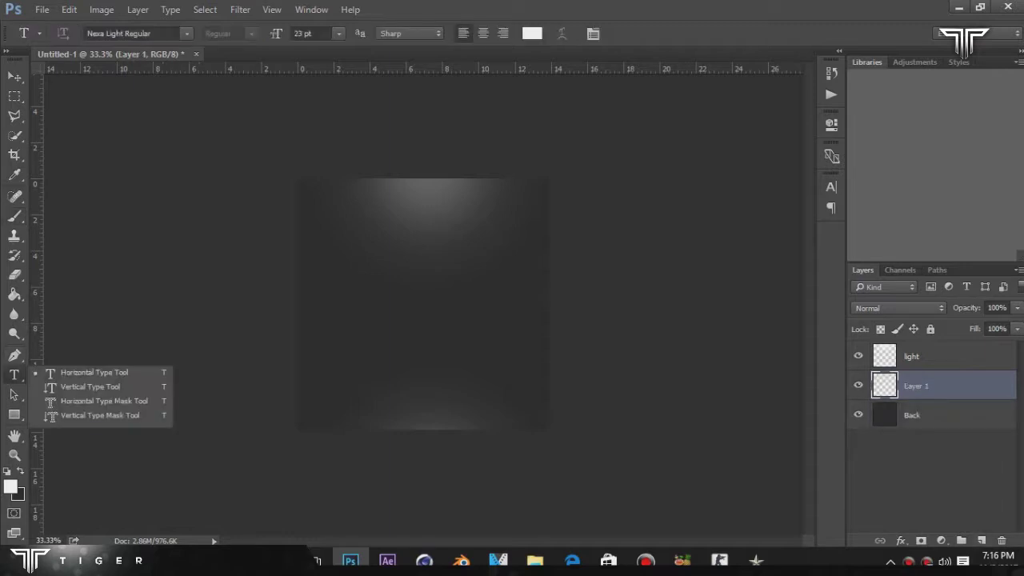
{"action": "left_click", "coordinate": [104, 374]}
{"action": "left_click", "coordinate": [387, 310]}
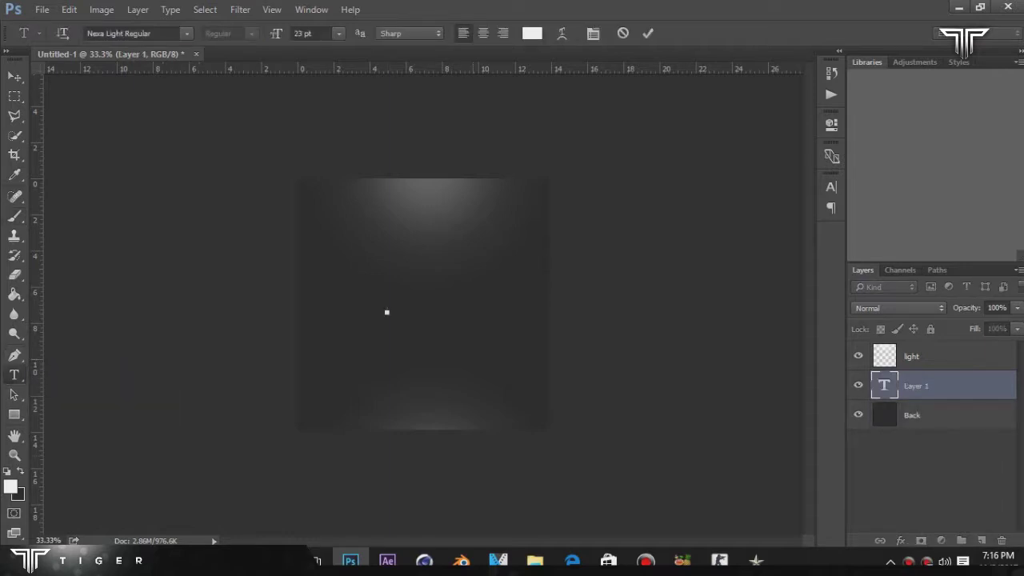
{"action": "left_click_drag", "start_coordinate": [277, 33], "coordinate": [605, 33]}
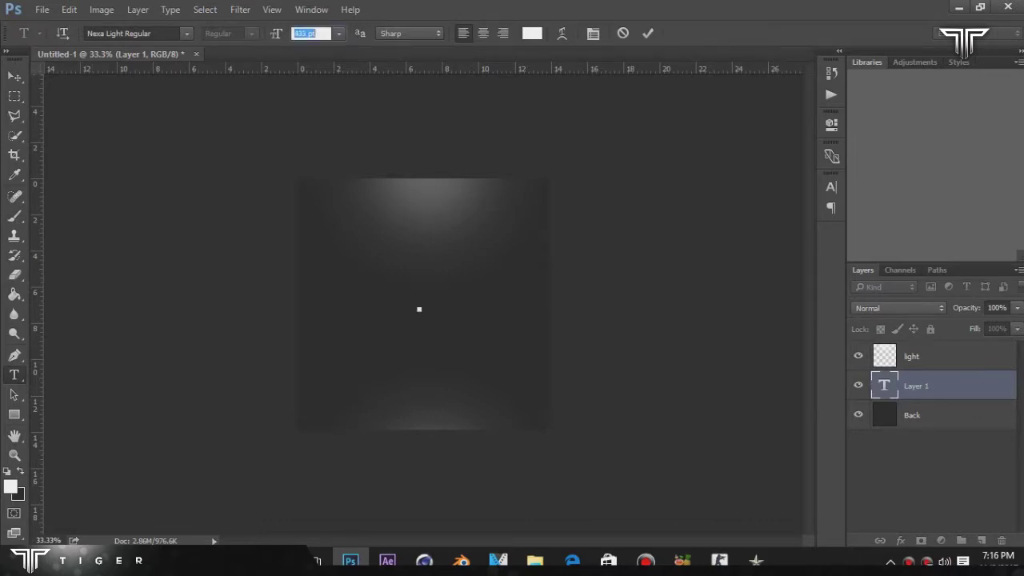
{"action": "key", "text": "Return"}
{"action": "left_click_drag", "start_coordinate": [419, 310], "coordinate": [393, 336]}
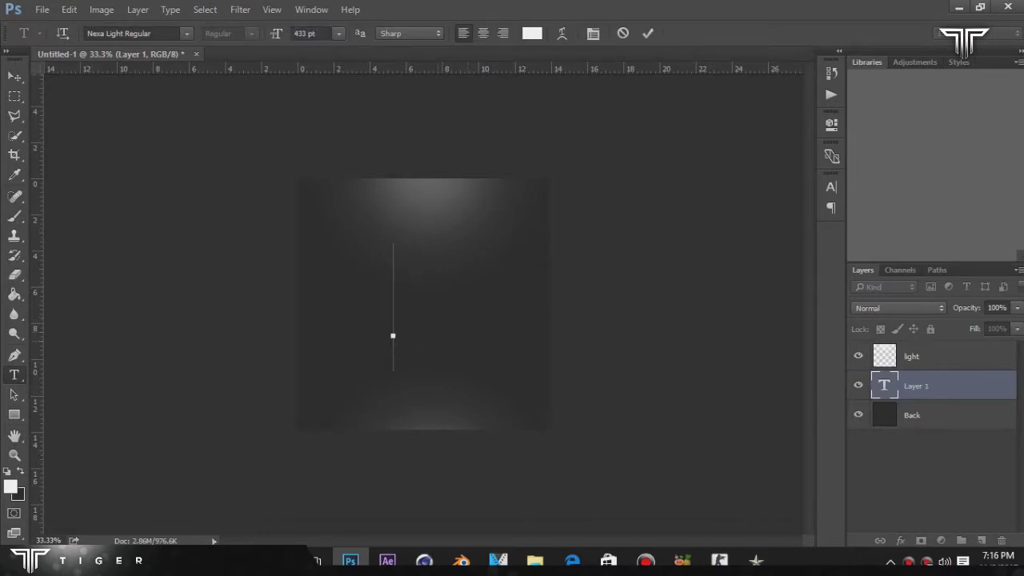
Step: Set the text's font to AmazObitaemOstrovV.2 Regular
{"action": "left_click", "coordinate": [152, 33]}
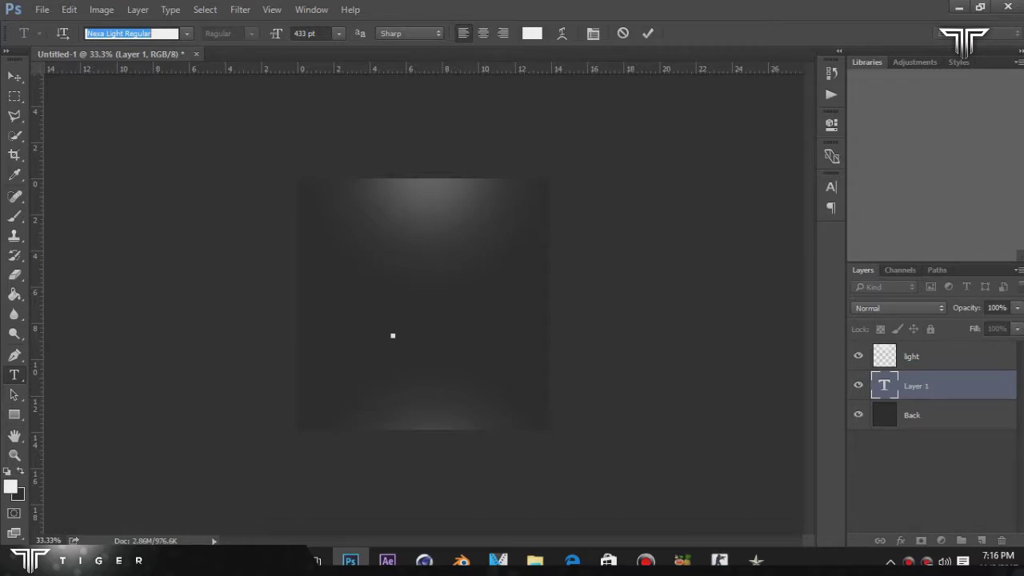
{"action": "type", "text": "t"}
{"action": "key", "text": "BackSpace"}
{"action": "type", "text": "am"}
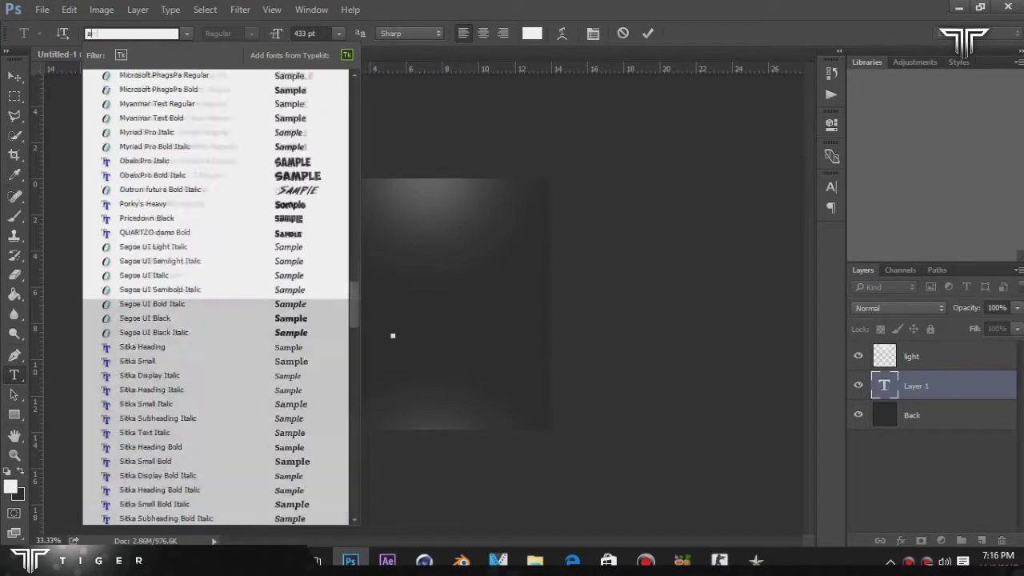
{"action": "type", "text": "m"}
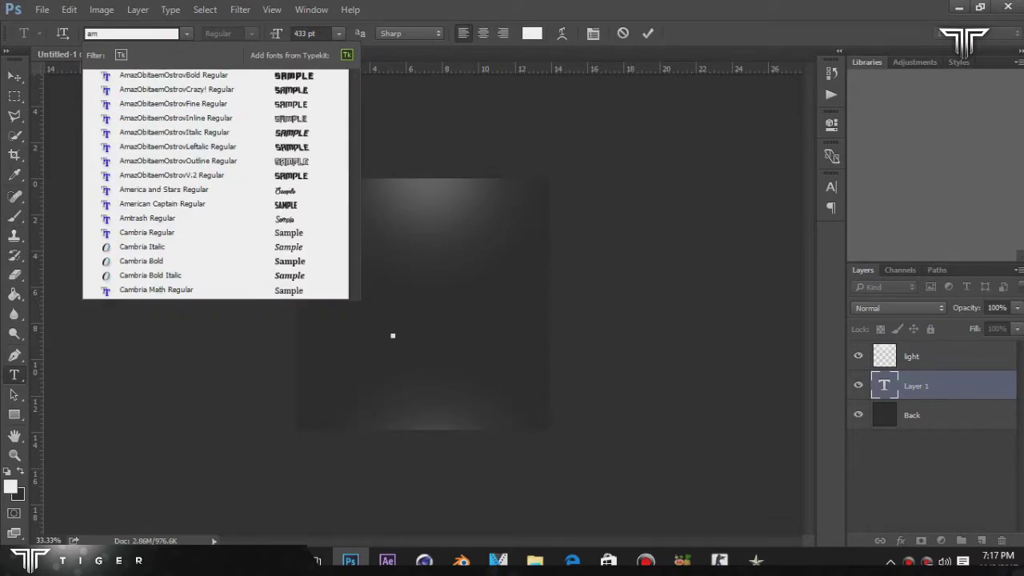
{"action": "type", "text": "az"}
{"action": "left_click", "coordinate": [172, 175]}
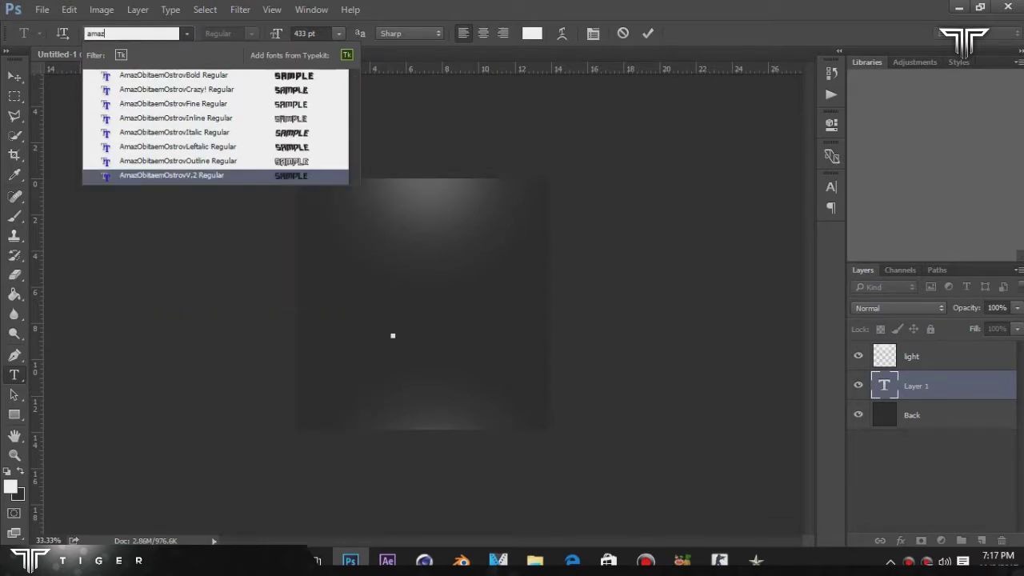
{"action": "key", "text": "Return"}
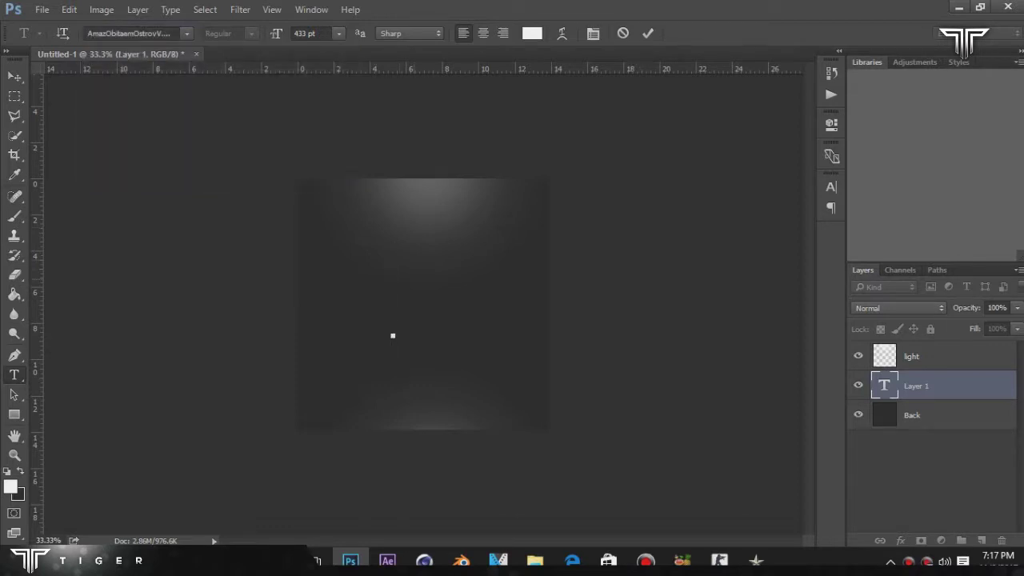
Step: Start the text near the canvas centre and try the letters E, T and FG, clearing each one
{"action": "left_click", "coordinate": [396, 328]}
{"action": "left_click", "coordinate": [398, 319]}
{"action": "type", "text": "E"}
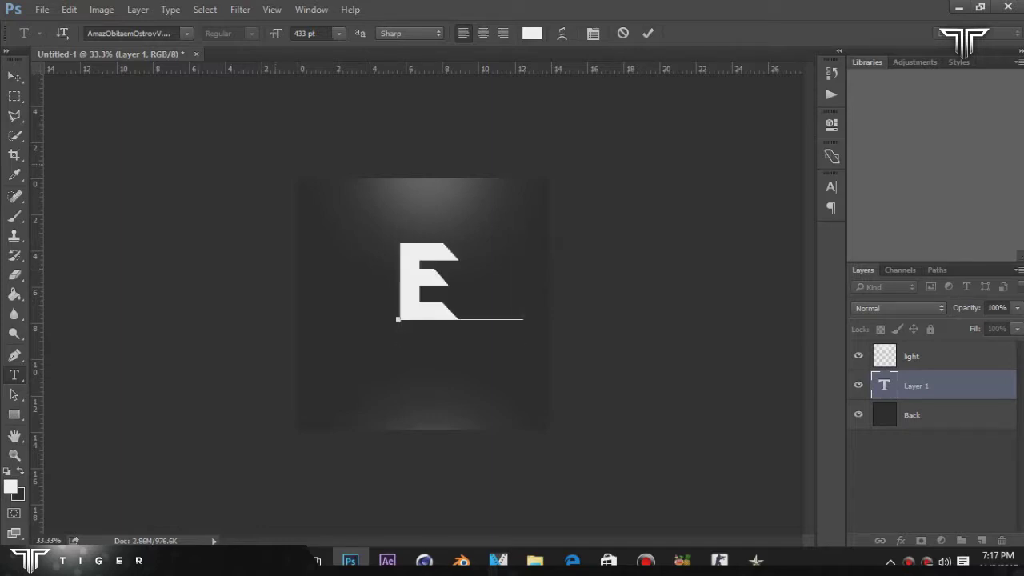
{"action": "key", "text": "BackSpace"}
{"action": "type", "text": "T"}
{"action": "key", "text": "BackSpace"}
{"action": "type", "text": "T"}
{"action": "key", "text": "BackSpace"}
{"action": "type", "text": "FG"}
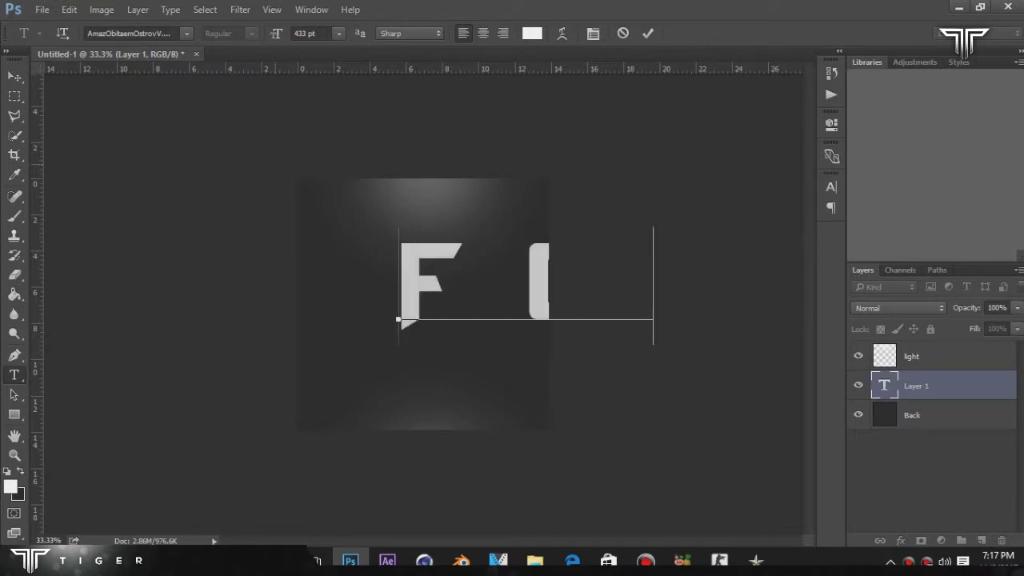
{"action": "key", "text": "BackSpace"}
{"action": "key", "text": "BackSpace"}
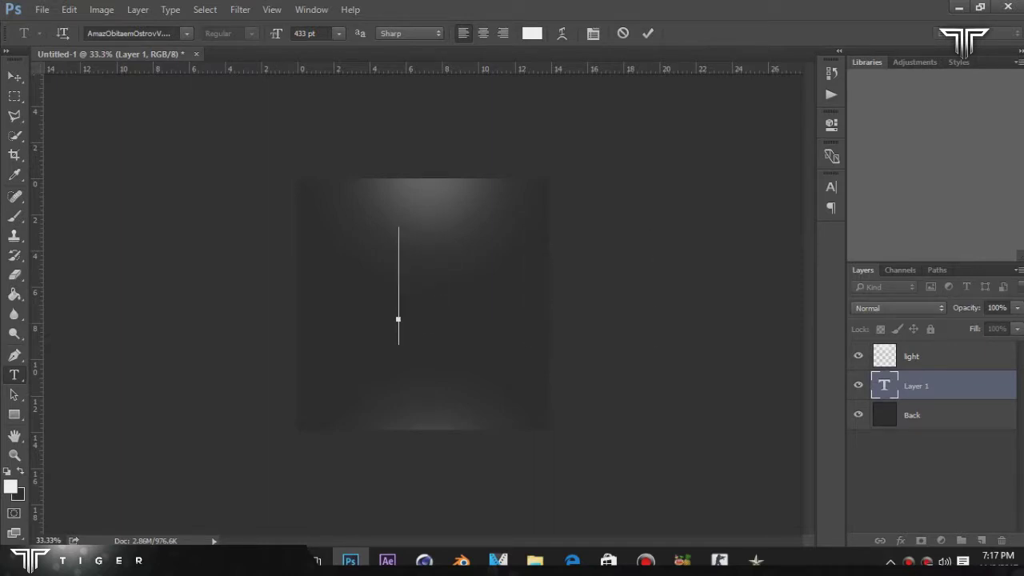
{"action": "left_click", "coordinate": [832, 187]}
{"action": "left_click", "coordinate": [799, 236]}
{"action": "left_click", "coordinate": [782, 358]}
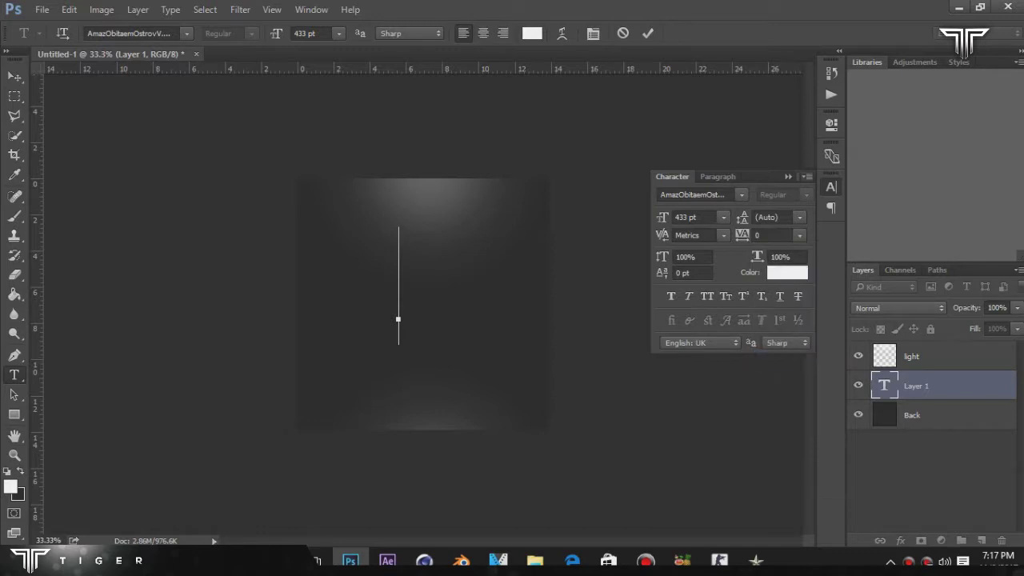
{"action": "left_click", "coordinate": [788, 176]}
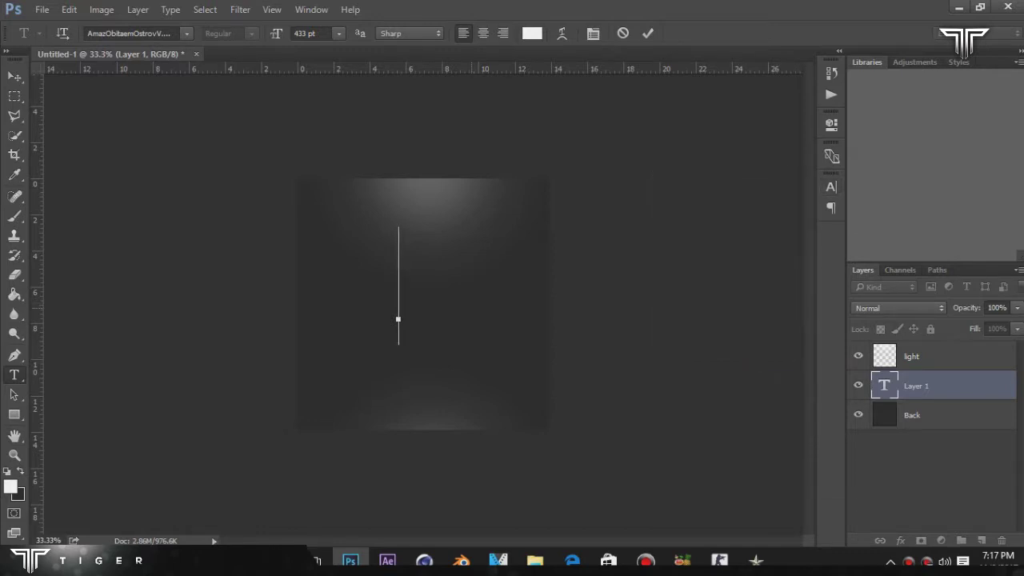
Step: Try G, Z, A, L, an underscore and P as the logo text, clearing each one
{"action": "type", "text": "G"}
{"action": "key", "text": "BackSpace"}
{"action": "type", "text": "Z"}
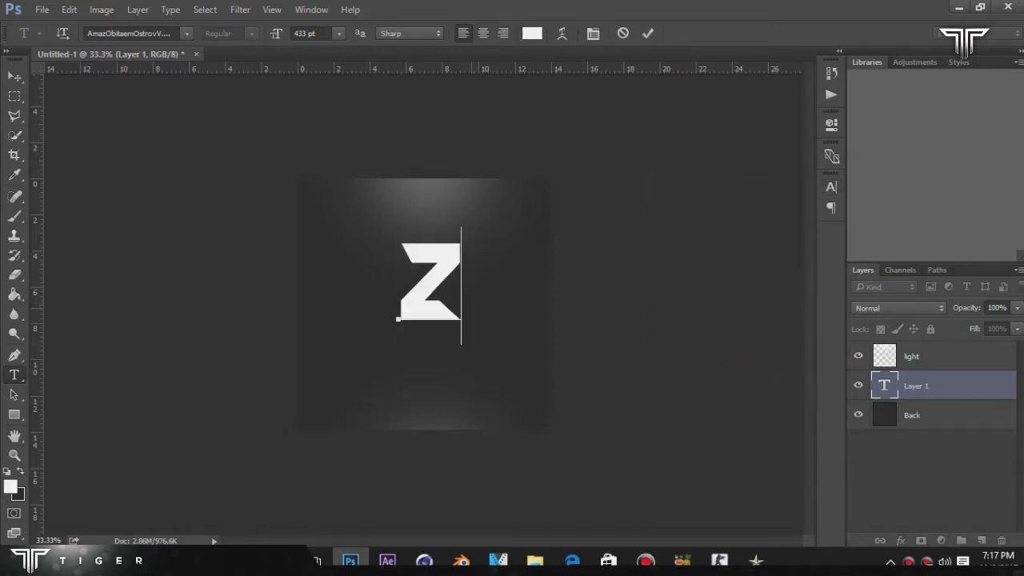
{"action": "key", "text": "BackSpace"}
{"action": "type", "text": "A"}
{"action": "key", "text": "BackSpace"}
{"action": "type", "text": "L"}
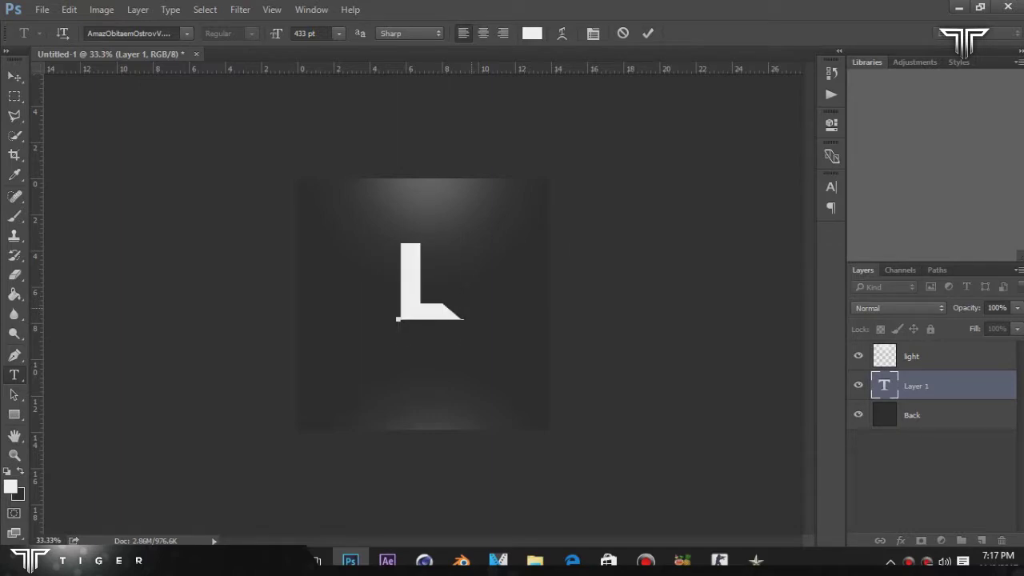
{"action": "key", "text": "BackSpace"}
{"action": "type", "text": "_"}
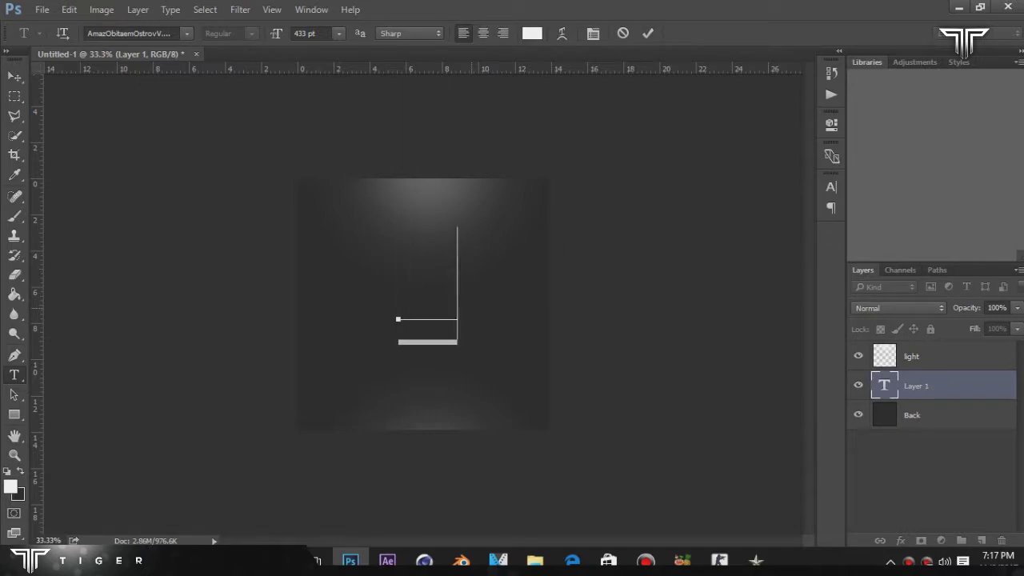
{"action": "key", "text": "BackSpace"}
{"action": "type", "text": "P"}
{"action": "key", "text": "BackSpace"}
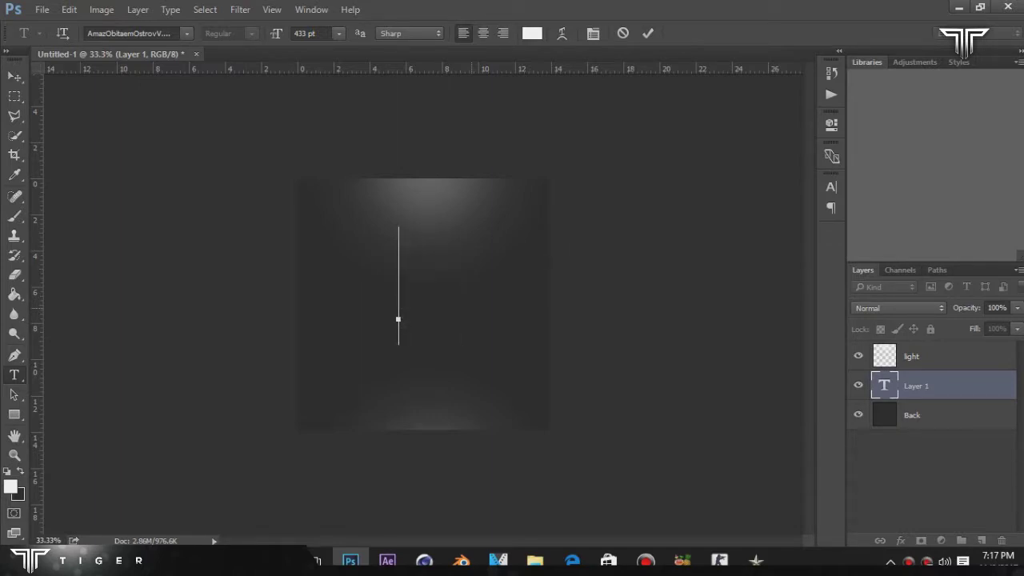
Step: Try P, Q, W, E and R as the logo text, plus a T after the R, and clear them all
{"action": "type", "text": "P"}
{"action": "key", "text": "BackSpace"}
{"action": "type", "text": "Q"}
{"action": "key", "text": "BackSpace"}
{"action": "type", "text": "W"}
{"action": "key", "text": "BackSpace"}
{"action": "type", "text": "W"}
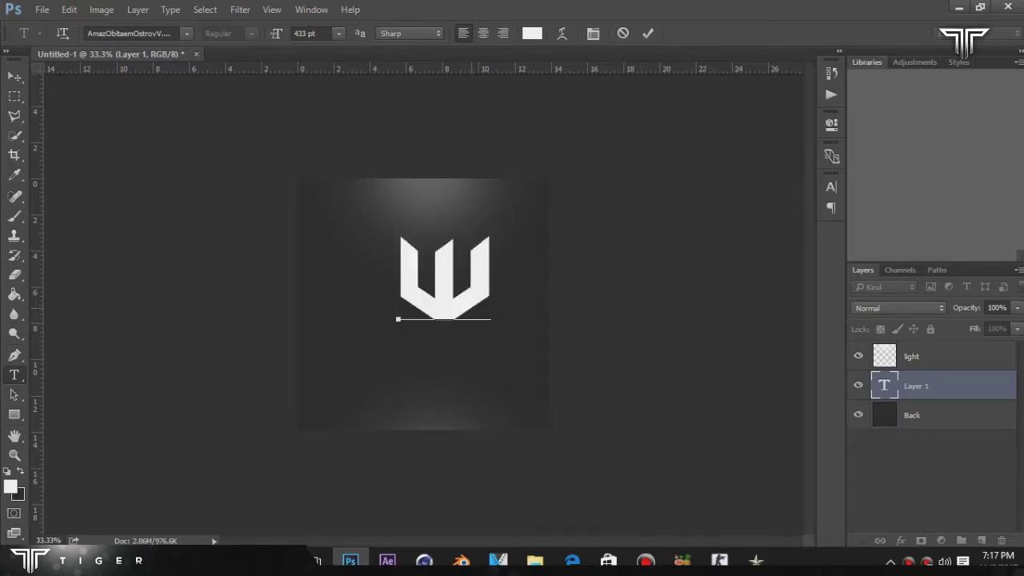
{"action": "key", "text": "BackSpace"}
{"action": "type", "text": "E"}
{"action": "key", "text": "BackSpace"}
{"action": "type", "text": "R"}
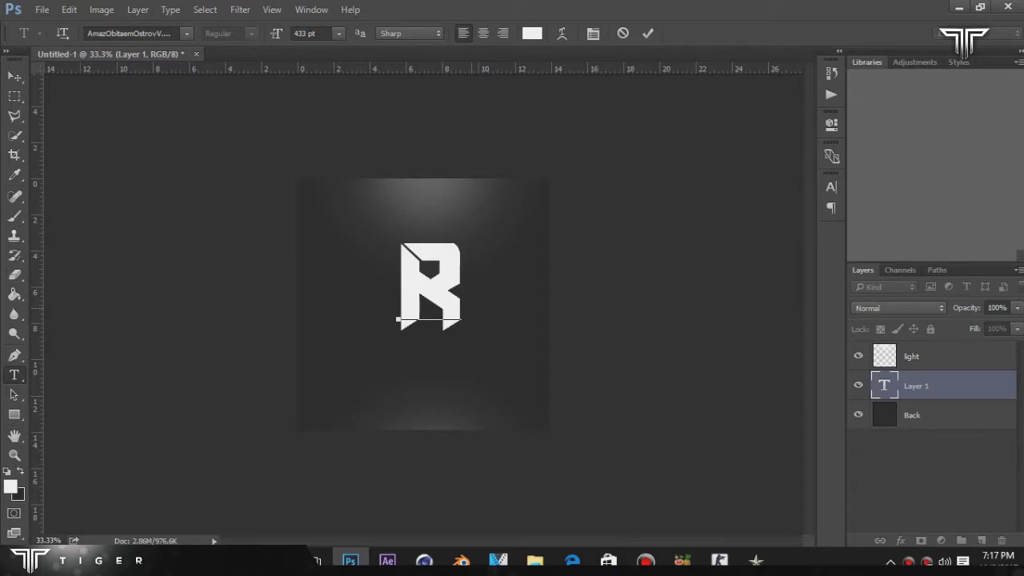
{"action": "type", "text": "T"}
{"action": "key", "text": "BackSpace"}
{"action": "key", "text": "BackSpace"}
Step: Try T, GV, VX, Z and A as the logo text, clearing each attempt
{"action": "type", "text": "T"}
{"action": "key", "text": "BackSpace"}
{"action": "type", "text": "GV"}
{"action": "key", "text": "BackSpace"}
{"action": "key", "text": "BackSpace"}
{"action": "type", "text": "VX"}
{"action": "key", "text": "BackSpace"}
{"action": "key", "text": "BackSpace"}
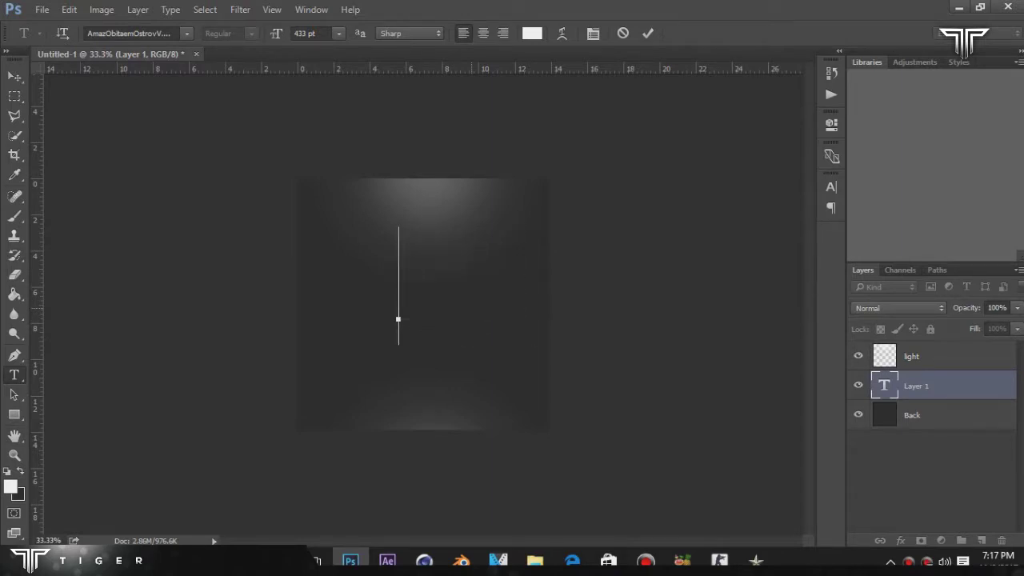
{"action": "type", "text": "Z"}
{"action": "key", "text": "BackSpace"}
{"action": "type", "text": "A"}
{"action": "key", "text": "BackSpace"}
Step: Enter the letter E as the logo text, select it and keep white (ffffff) as its text colour
{"action": "type", "text": "E"}
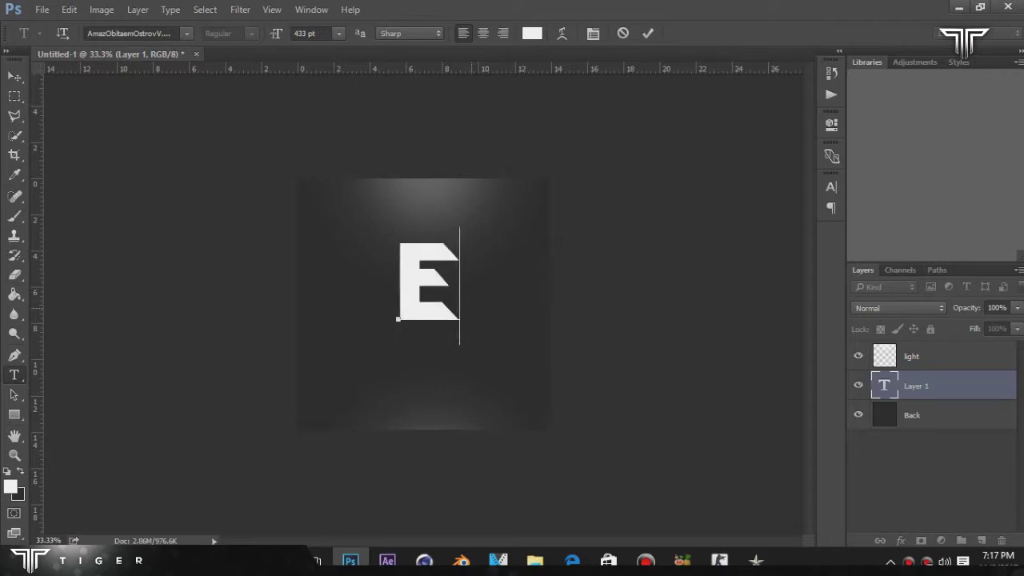
{"action": "double_click", "coordinate": [409, 285]}
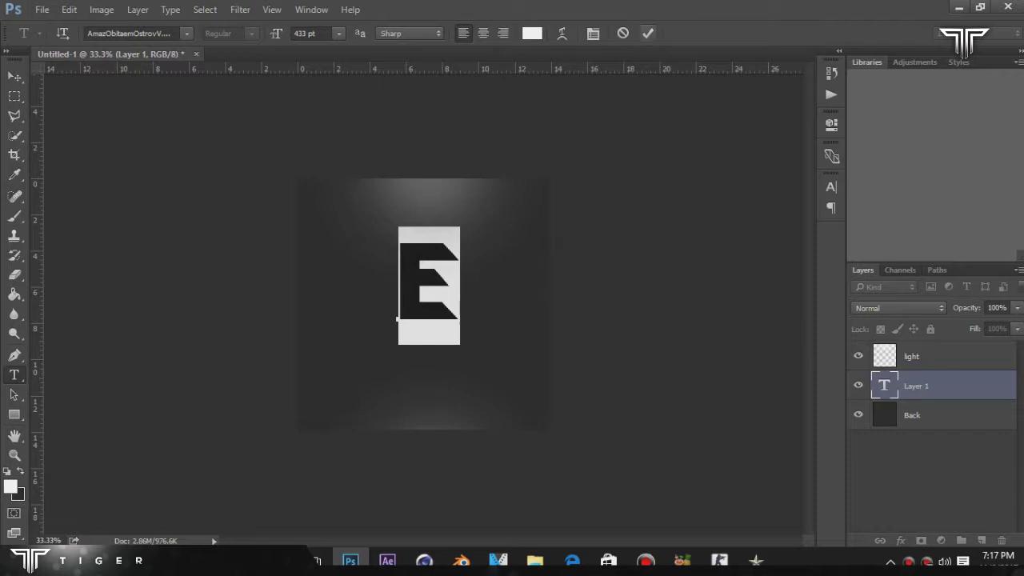
{"action": "left_click", "coordinate": [532, 33]}
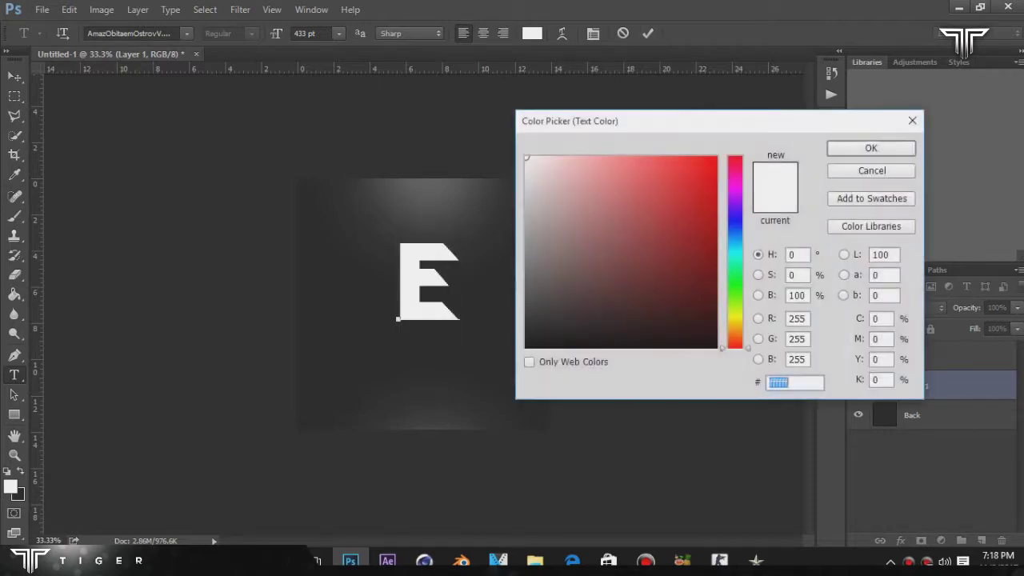
{"action": "left_click", "coordinate": [887, 146]}
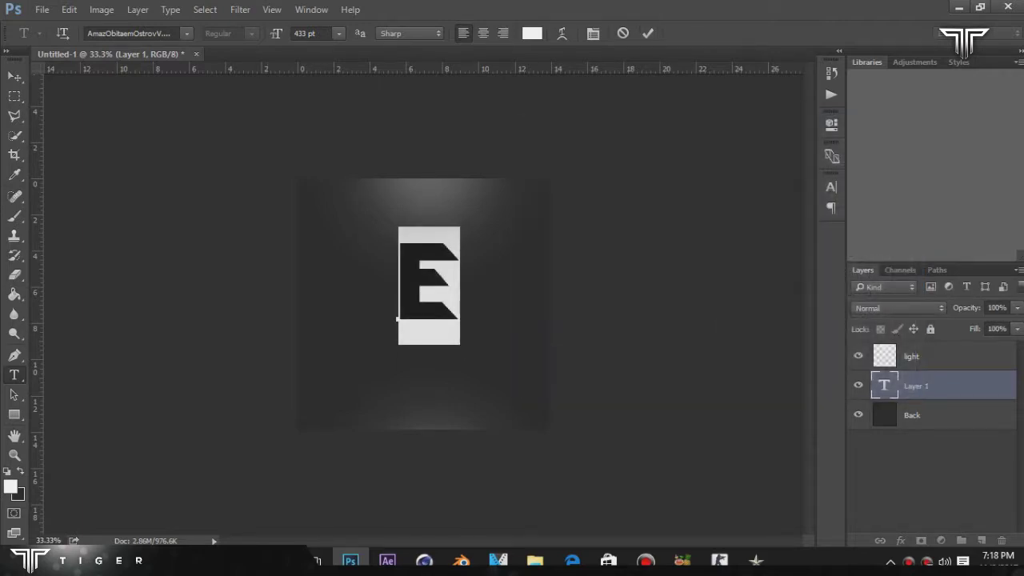
Step: Enlarge the letter E to 487 pt, shift it slightly down and commit the text
{"action": "left_click_drag", "start_coordinate": [276, 33], "coordinate": [296, 33]}
{"action": "left_click_drag", "start_coordinate": [432, 369], "coordinate": [418, 391]}
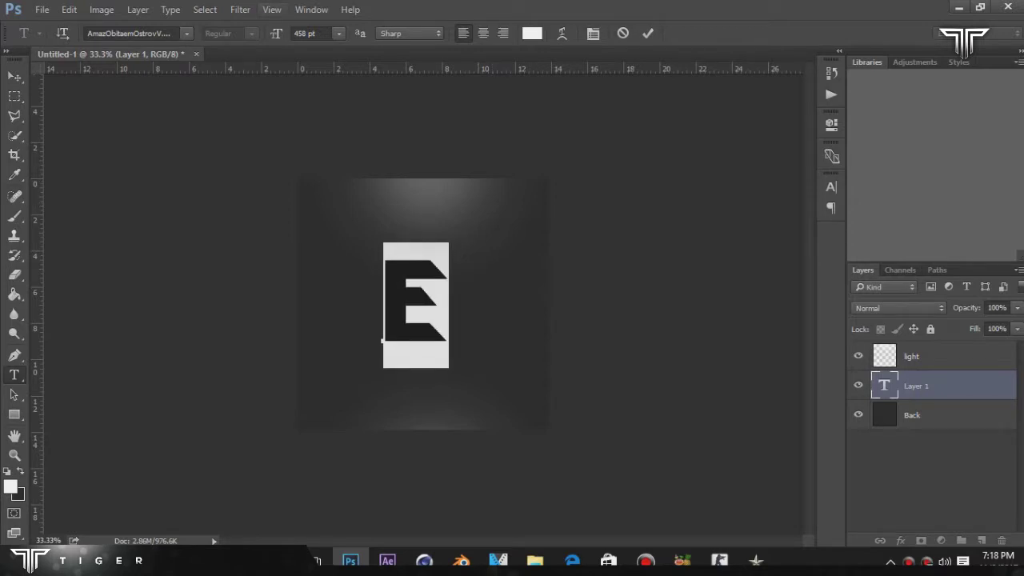
{"action": "left_click_drag", "start_coordinate": [297, 33], "coordinate": [319, 33]}
{"action": "left_click", "coordinate": [648, 32]}
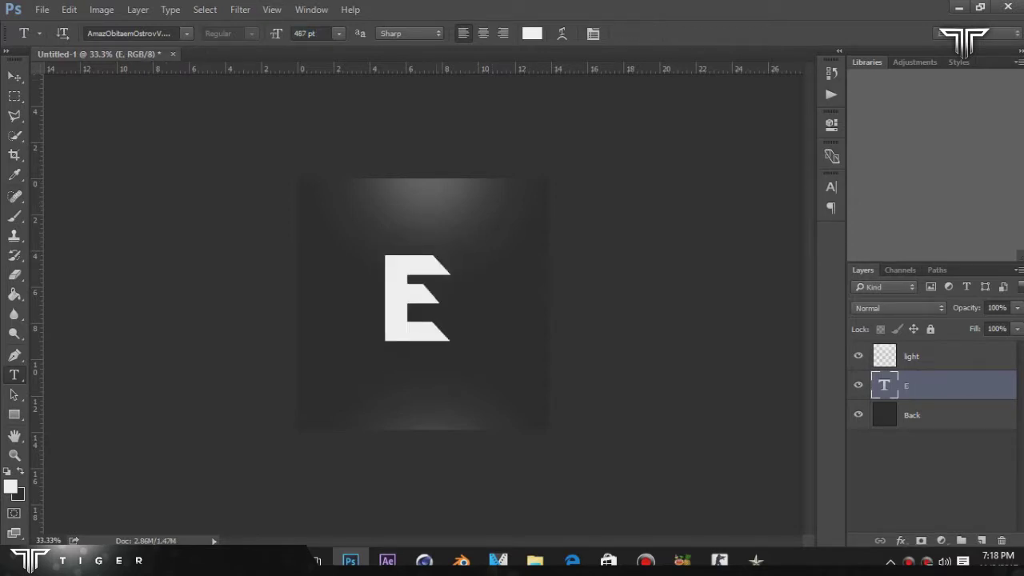
Step: Move the letter E so it sits centred on the canvas
{"action": "left_click", "coordinate": [14, 76]}
{"action": "left_click_drag", "start_coordinate": [416, 268], "coordinate": [426, 275]}
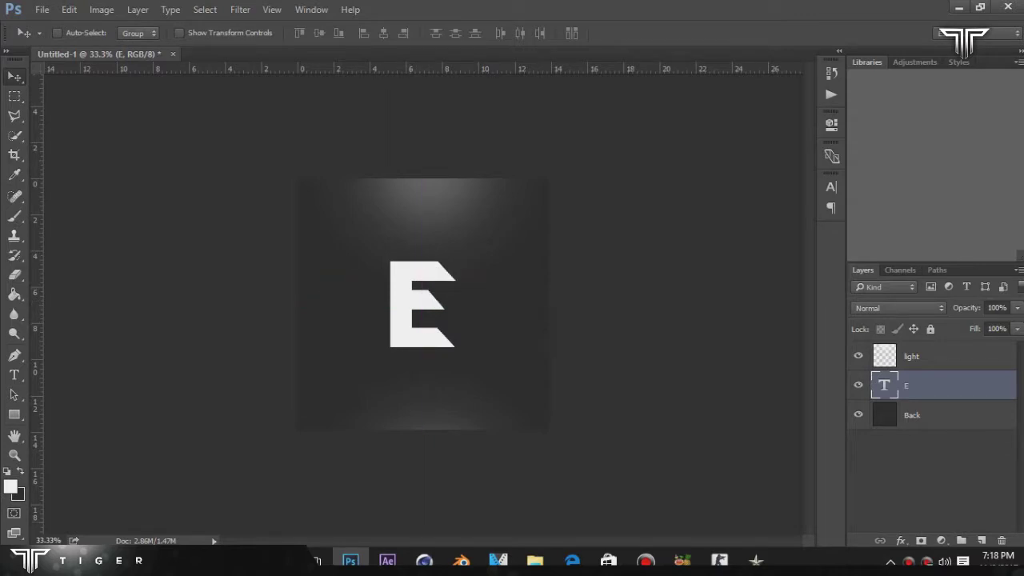
{"action": "key", "text": "ctrl+plus"}
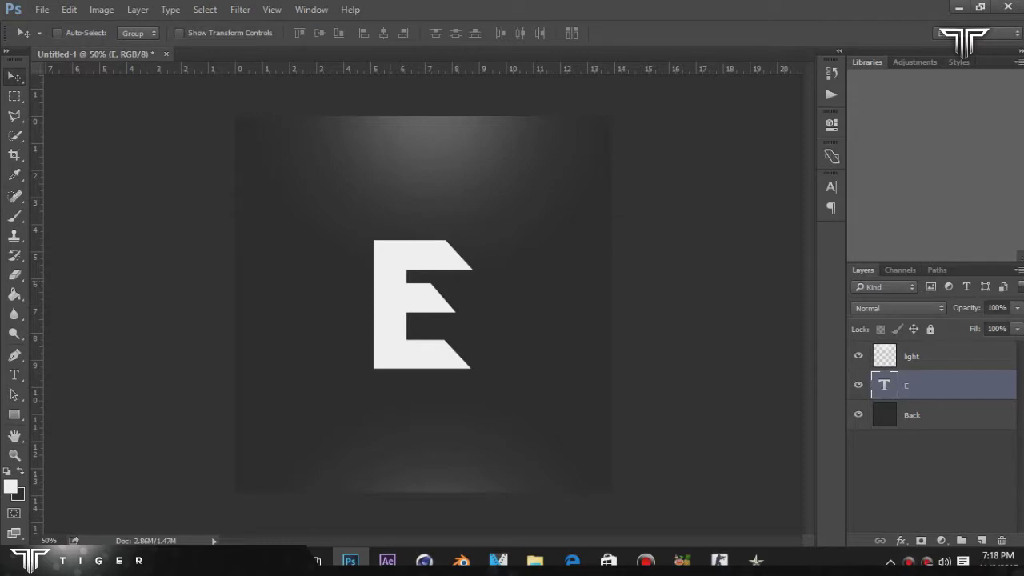
{"action": "left_click_drag", "start_coordinate": [404, 244], "coordinate": [424, 286]}
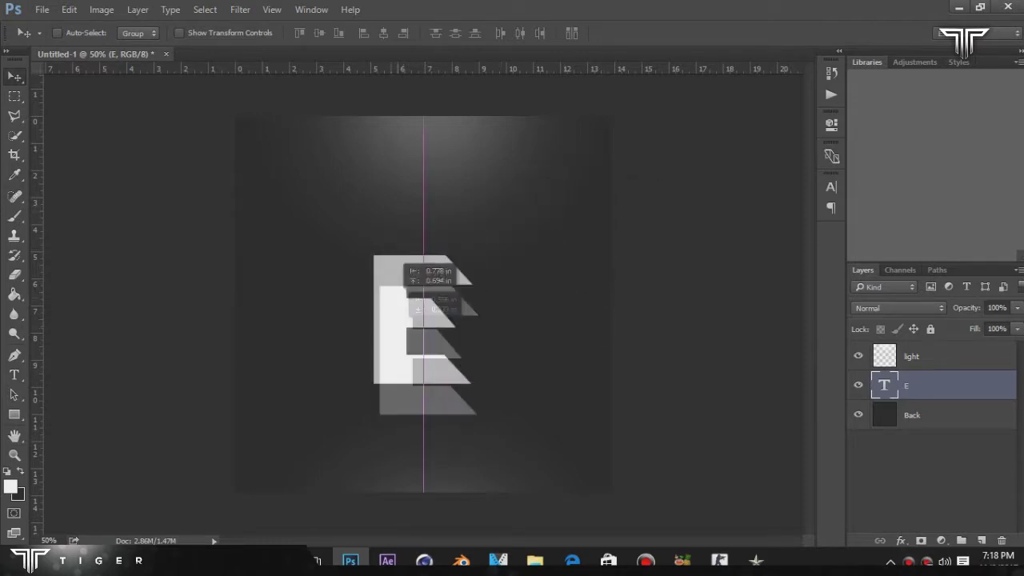
{"action": "mouse_move", "coordinate": [401, 263]}
{"action": "left_mouse_down"}
{"action": "mouse_move", "coordinate": [412, 242]}
{"action": "mouse_move", "coordinate": [402, 243]}
{"action": "left_mouse_up"}
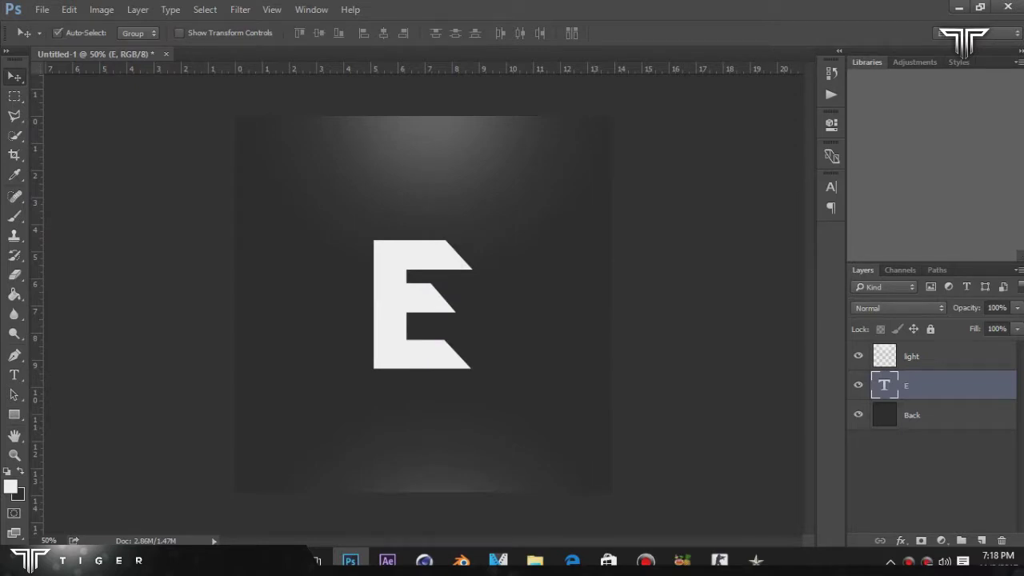
Step: Duplicate the E text layer and convert the lower, original E layer to a shape
{"action": "key", "text": "ctrl+j"}
{"action": "left_click", "coordinate": [945, 415]}
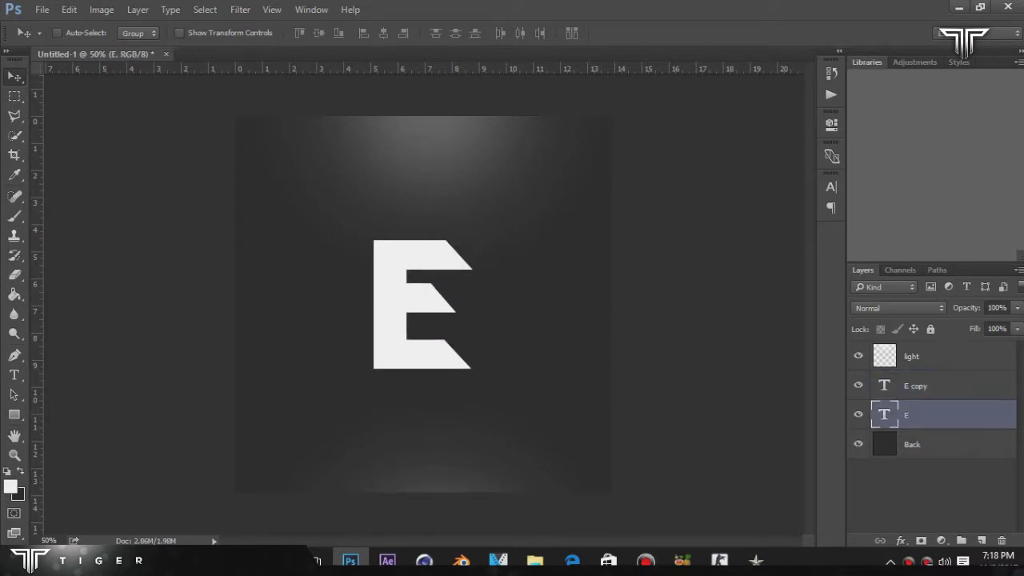
{"action": "right_click", "coordinate": [949, 415]}
{"action": "left_click", "coordinate": [745, 340]}
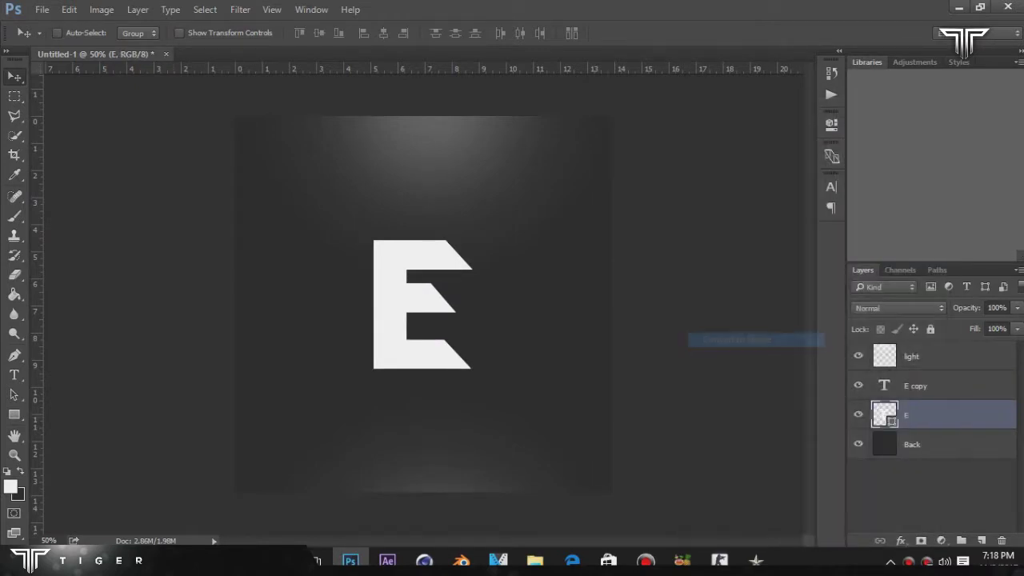
Step: With the Custom Shape Tool, set the E shape's fill to none and give it a solid dark stroke
{"action": "left_click", "coordinate": [14, 415]}
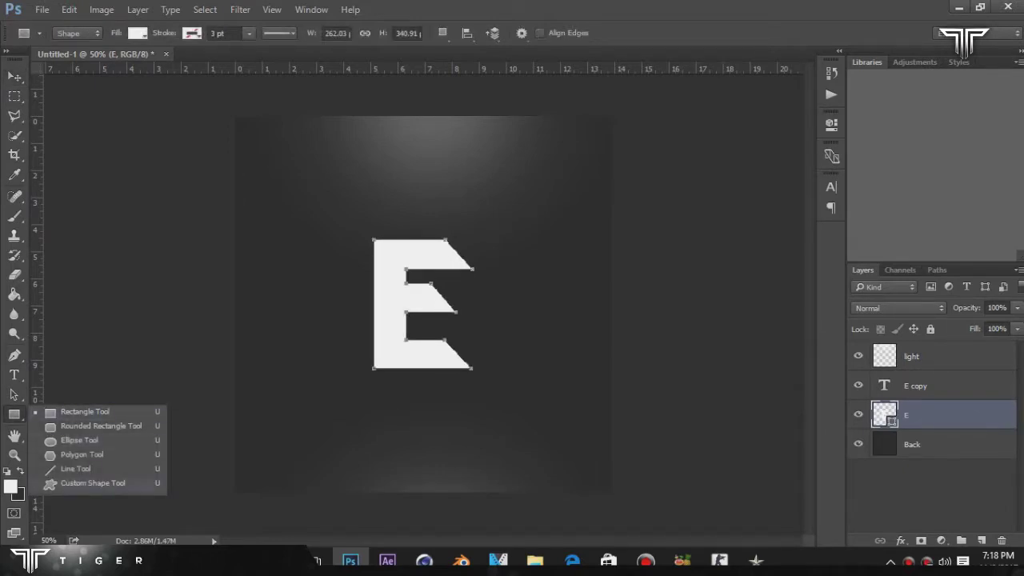
{"action": "left_click", "coordinate": [120, 484]}
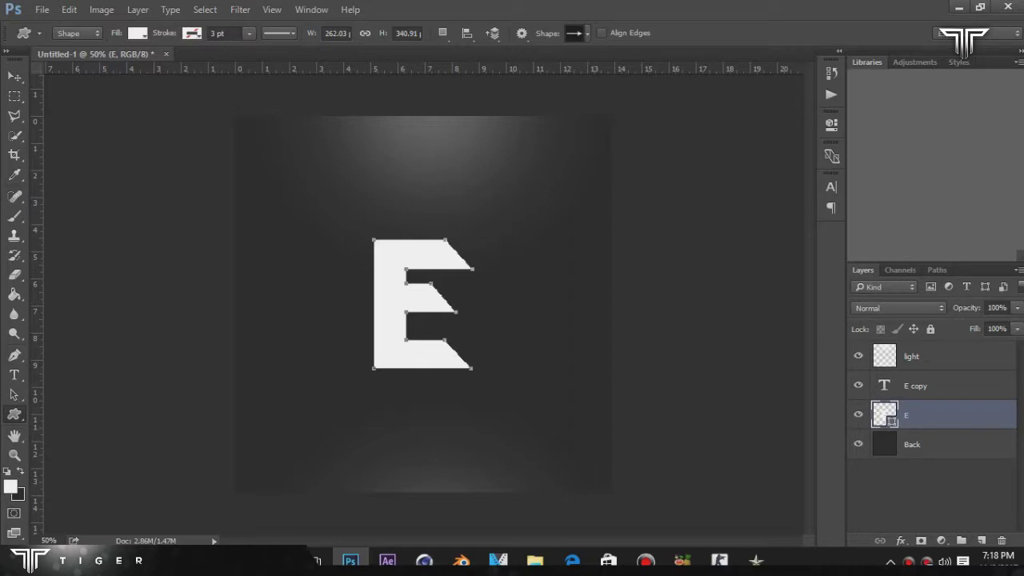
{"action": "left_click", "coordinate": [137, 32]}
{"action": "left_click", "coordinate": [70, 62]}
{"action": "key", "text": "Return"}
{"action": "left_click", "coordinate": [192, 33]}
{"action": "left_click", "coordinate": [157, 62]}
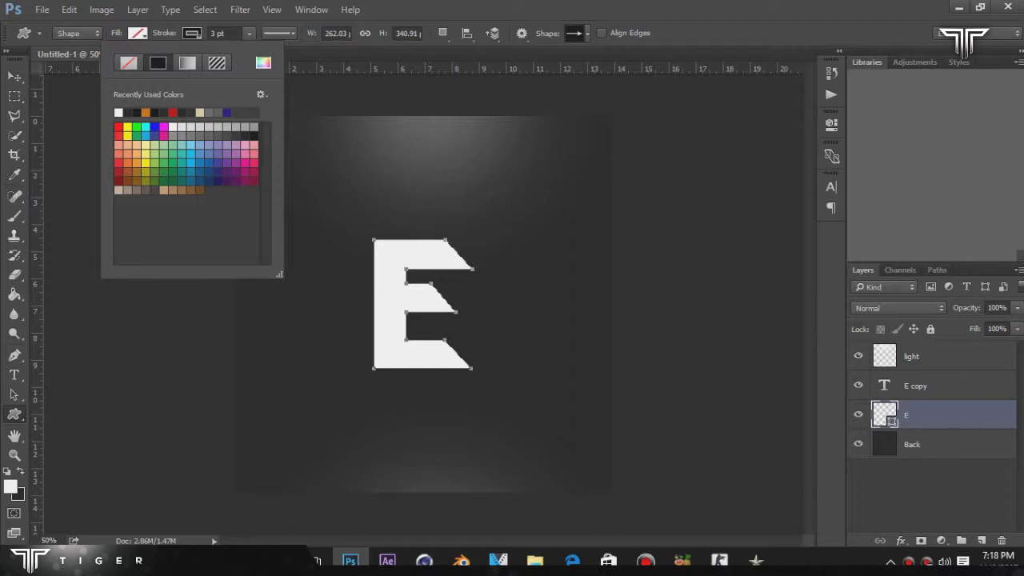
Step: Set the foreground colour to near-black 0b0b0b
{"action": "left_click", "coordinate": [10, 486]}
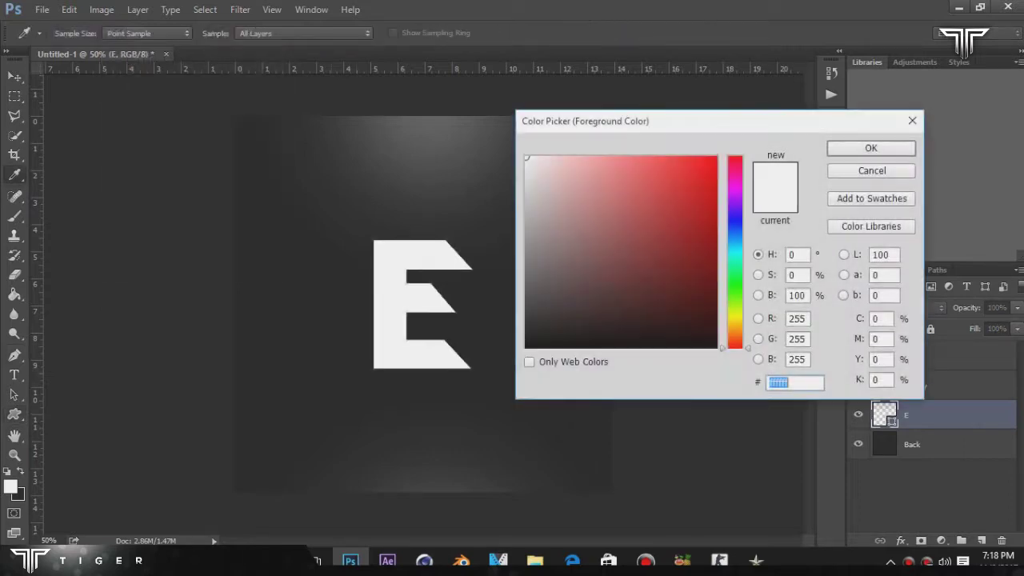
{"action": "left_click", "coordinate": [526, 334]}
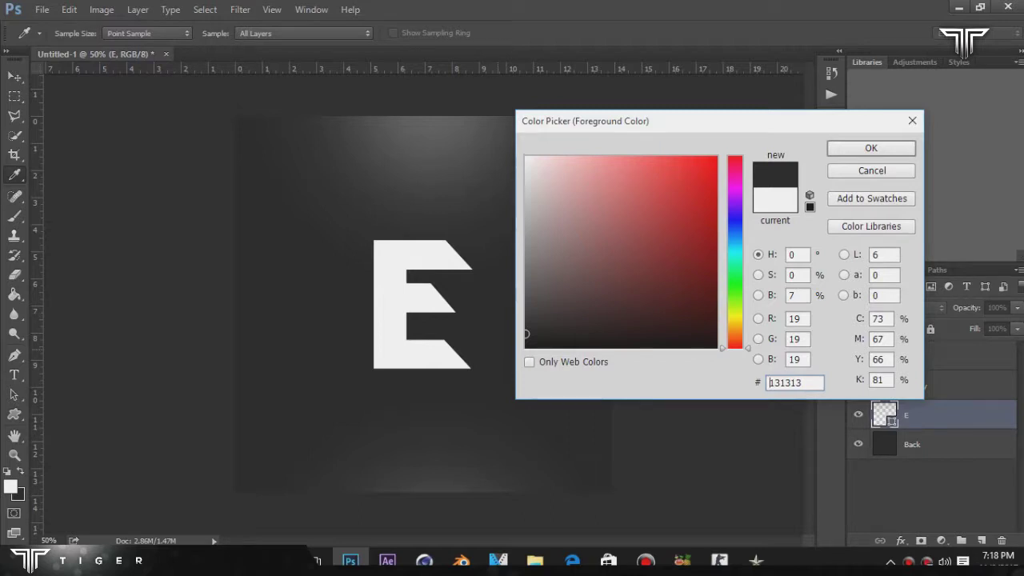
{"action": "key", "text": "Down"}
{"action": "key", "text": "Down"}
{"action": "key", "text": "Down"}
{"action": "key", "text": "Down"}
{"action": "key", "text": "Down"}
{"action": "key", "text": "Down"}
{"action": "key", "text": "Down"}
{"action": "key", "text": "Down"}
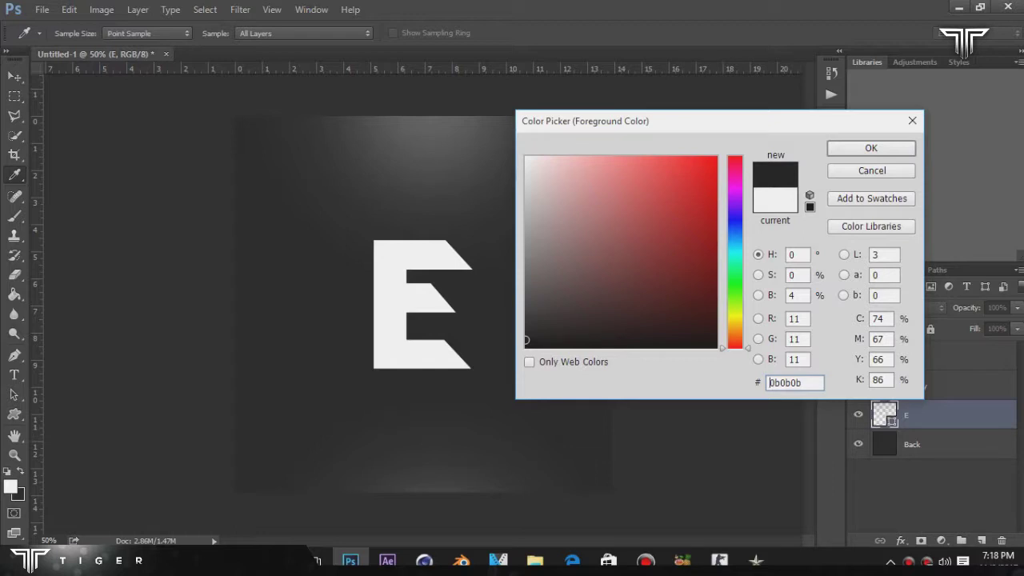
{"action": "key", "text": "Return"}
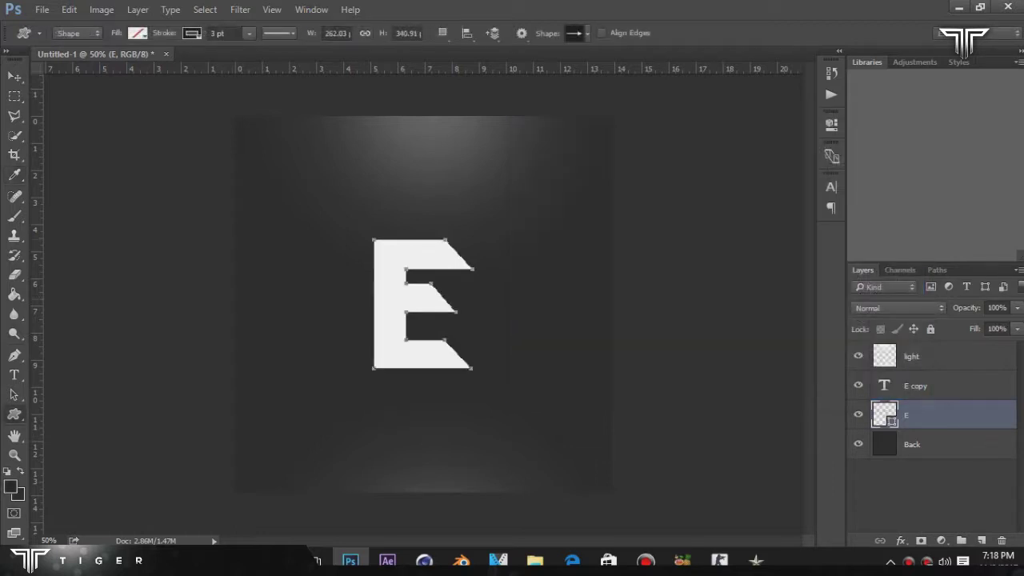
Step: Set the E shape's stroke width to 21.13 pt and align the stroke to the centre of the path
{"action": "left_click", "coordinate": [248, 33]}
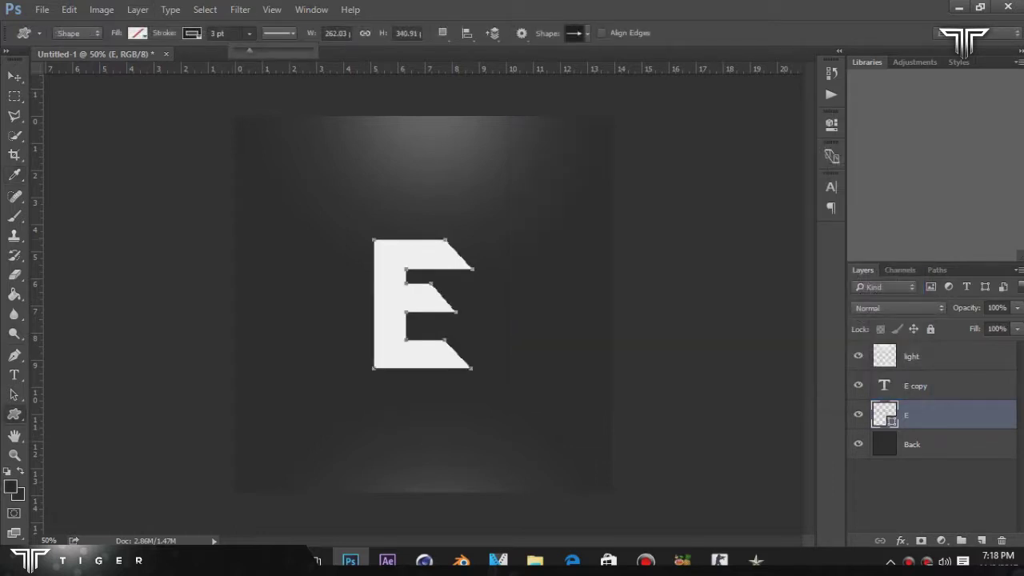
{"action": "left_click_drag", "start_coordinate": [249, 51], "coordinate": [273, 50]}
{"action": "left_click", "coordinate": [282, 33]}
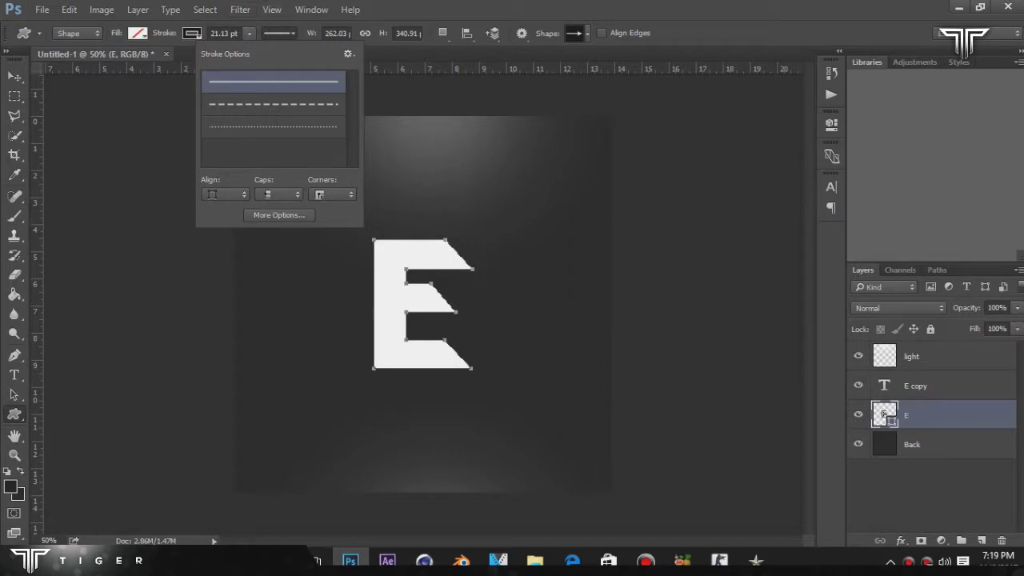
{"action": "left_click", "coordinate": [225, 195]}
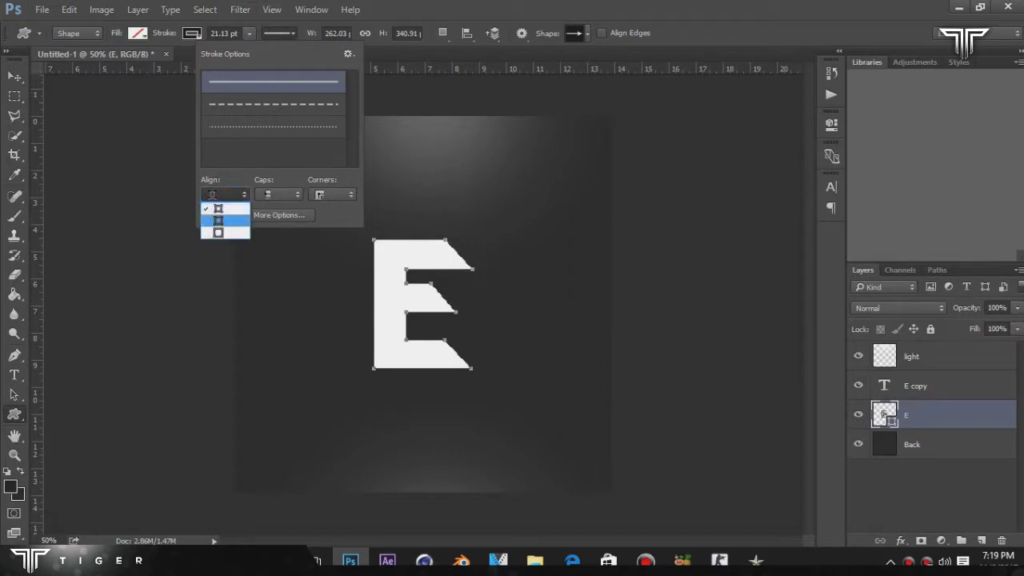
{"action": "left_click", "coordinate": [222, 220]}
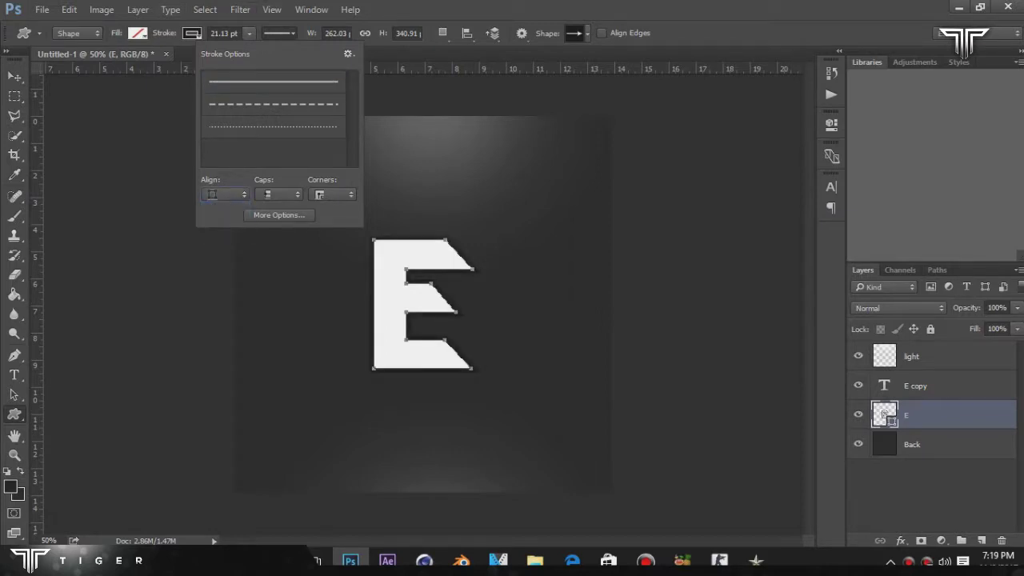
Step: Widen the dark E shape's stroke to 48.48 pt
{"action": "left_click", "coordinate": [279, 32]}
{"action": "left_click", "coordinate": [248, 33]}
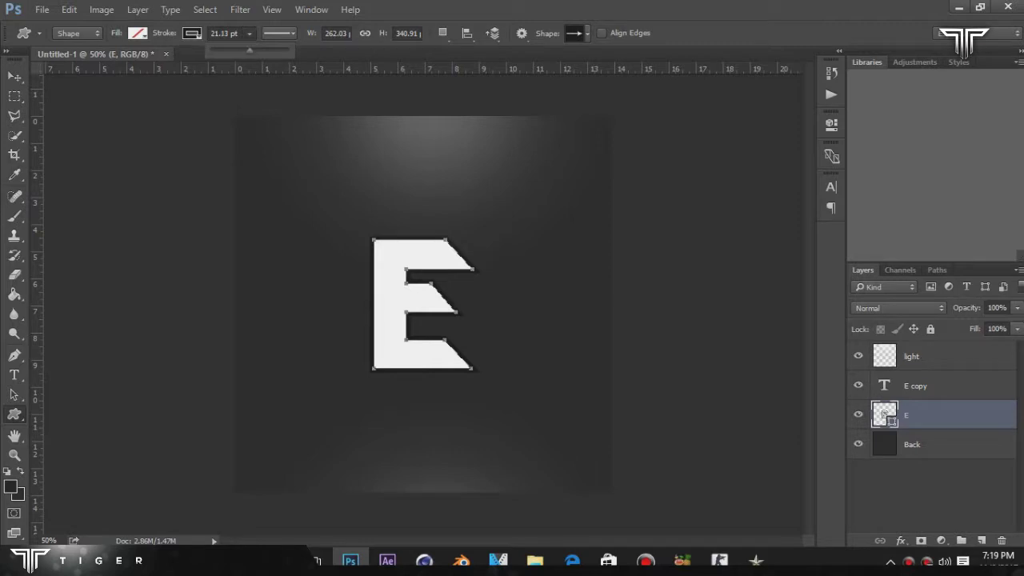
{"action": "left_click_drag", "start_coordinate": [249, 50], "coordinate": [269, 50]}
{"action": "left_click", "coordinate": [248, 32]}
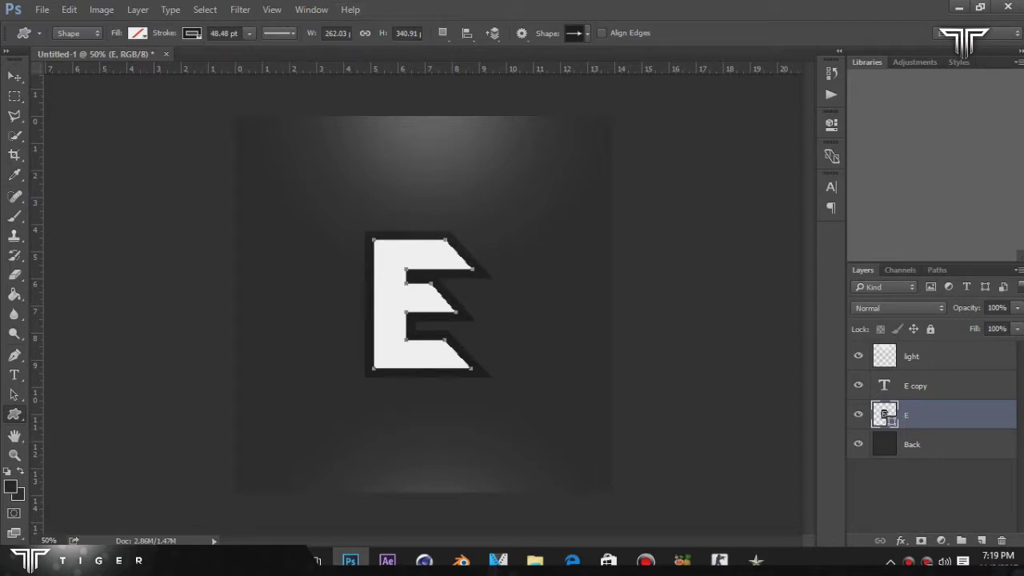
{"action": "key", "text": "Return"}
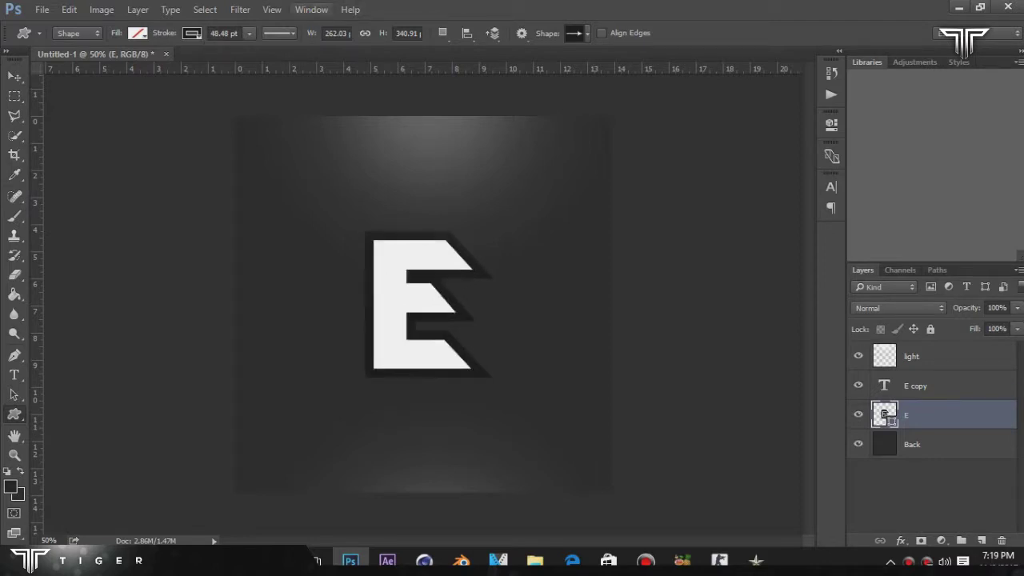
Step: Duplicate the dark stroked E shape and change the copy's stroke colour to red ee3232
{"action": "key", "text": "ctrl+j"}
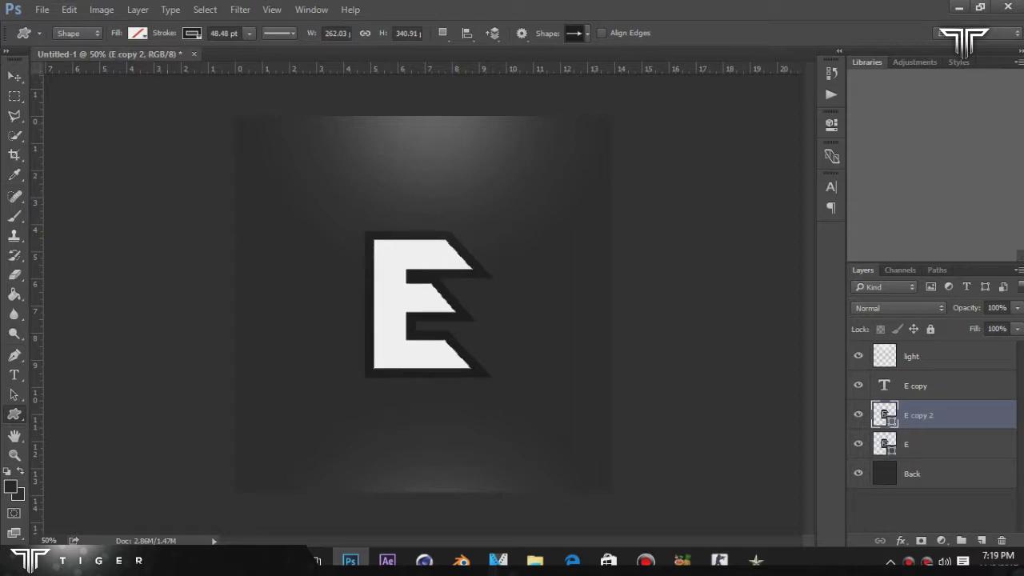
{"action": "key", "text": "i"}
{"action": "left_click", "coordinate": [11, 486]}
{"action": "left_click_drag", "start_coordinate": [698, 176], "coordinate": [677, 169]}
{"action": "key", "text": "Return"}
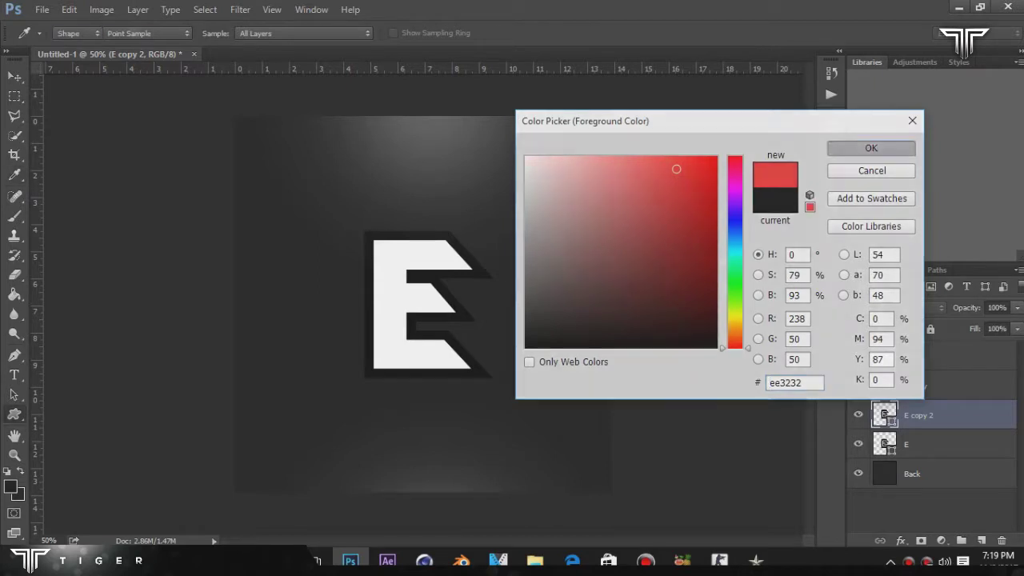
{"action": "left_click", "coordinate": [191, 33]}
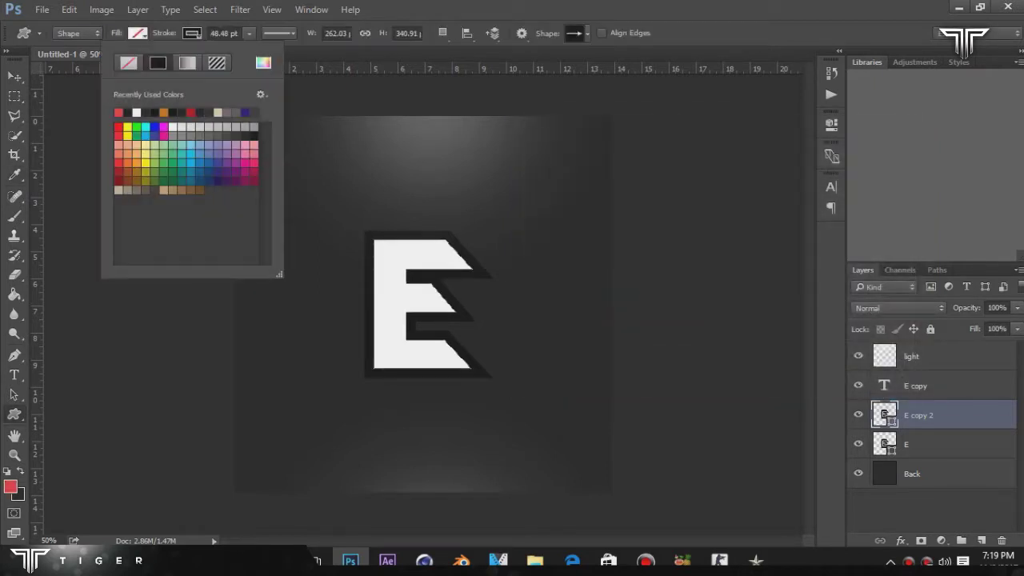
{"action": "left_click", "coordinate": [118, 112]}
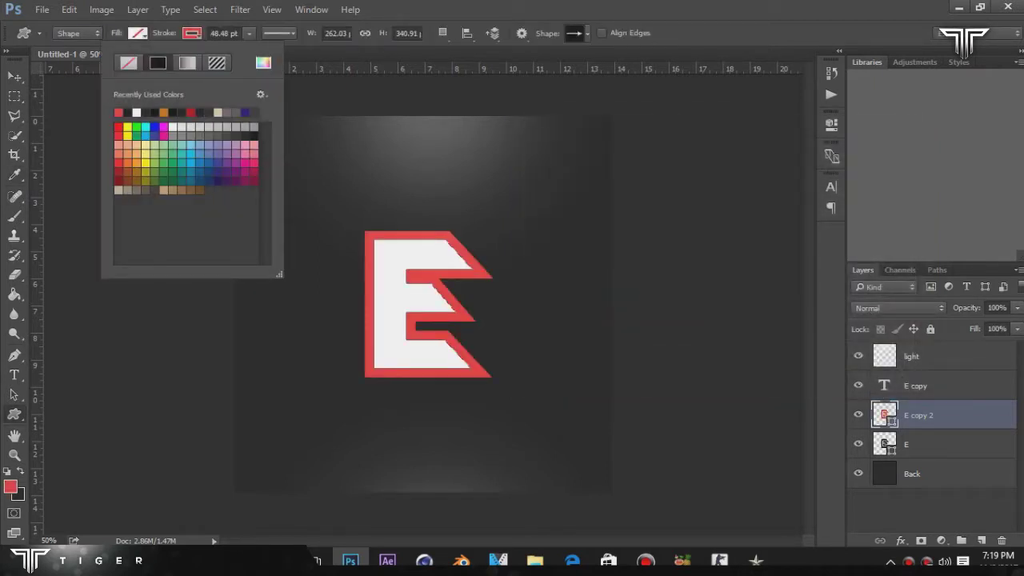
Step: Move the red E copy 2 shape beneath the dark E layer and widen its stroke to 138.3 pt
{"action": "left_click", "coordinate": [249, 33]}
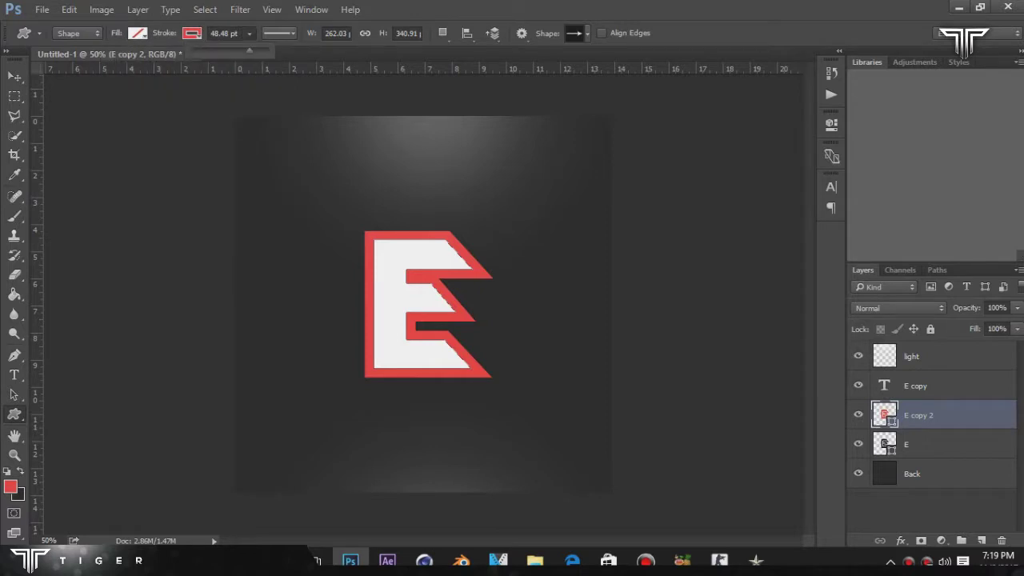
{"action": "key", "text": "ctrl+bracketleft"}
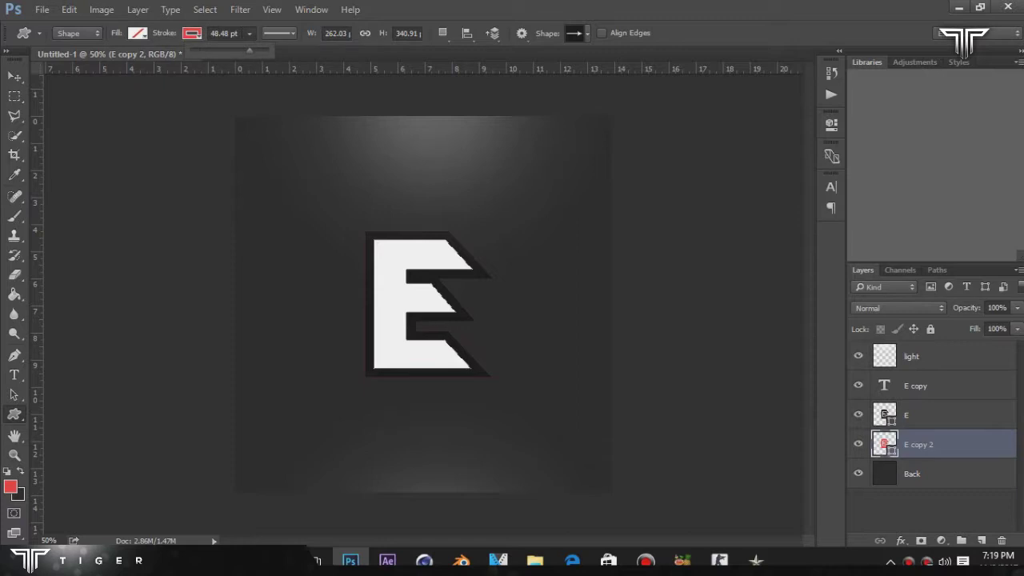
{"action": "left_click_drag", "start_coordinate": [248, 50], "coordinate": [253, 50]}
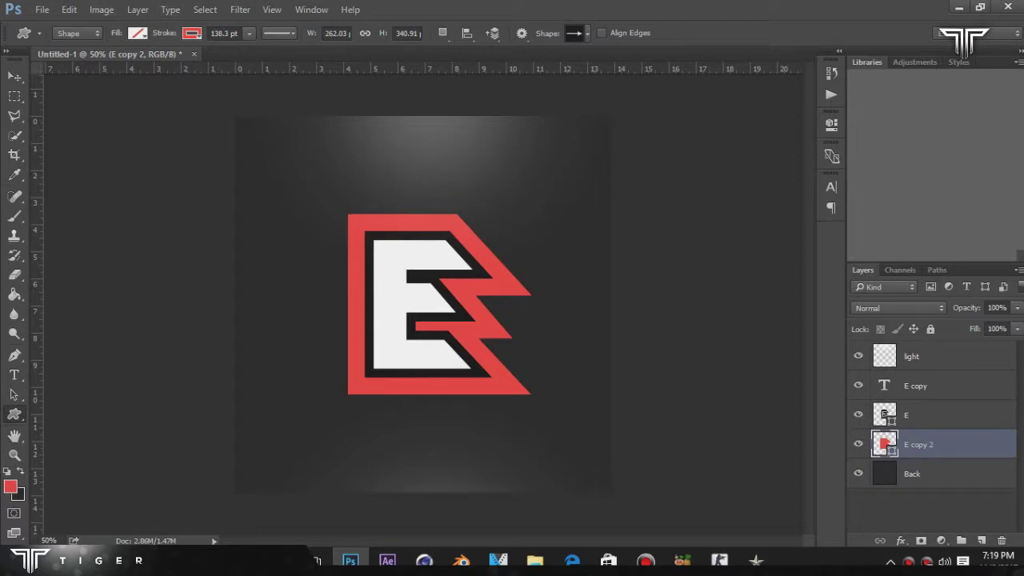
Step: Set the red E shape's stroke width to 100.3 pt
{"action": "left_click", "coordinate": [250, 33]}
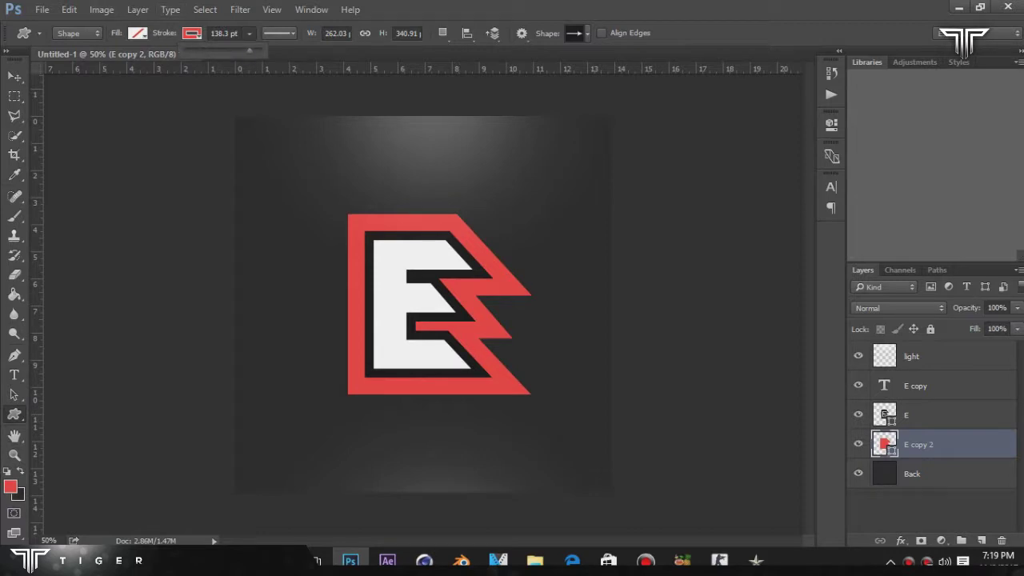
{"action": "left_click", "coordinate": [222, 33]}
{"action": "key", "text": "BackSpace"}
{"action": "key", "text": "BackSpace"}
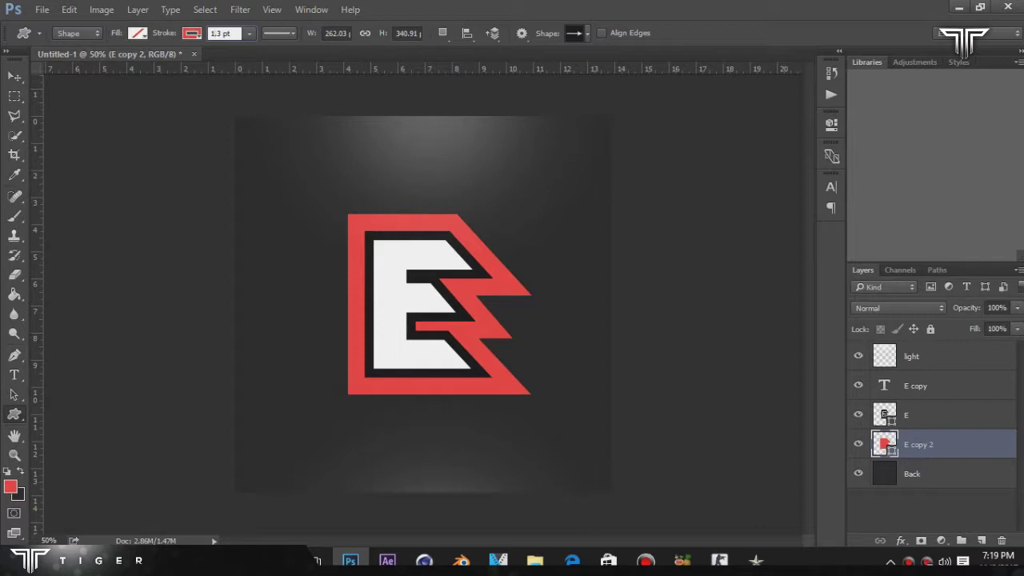
{"action": "type", "text": "00"}
{"action": "key", "text": "Return"}
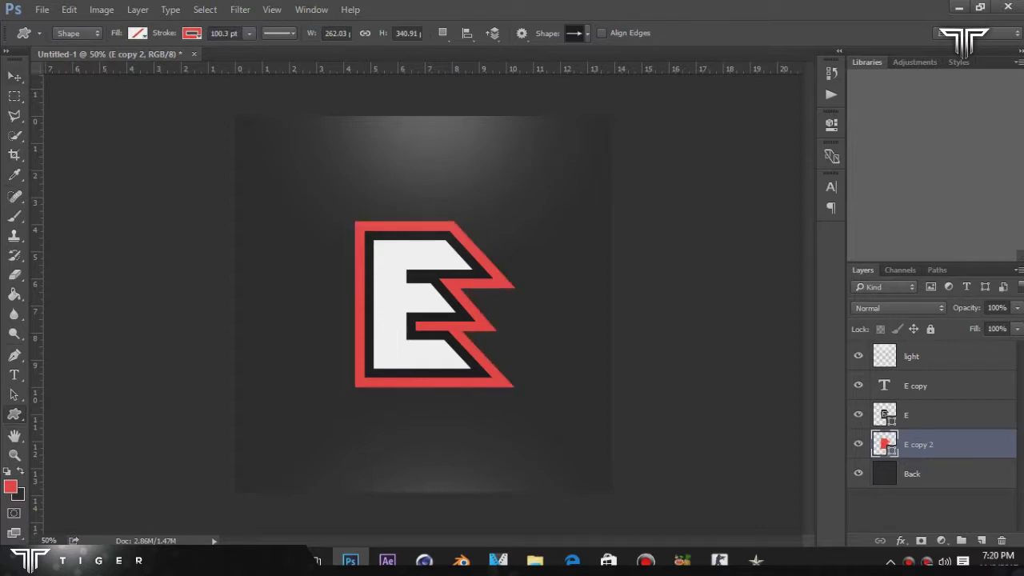
Step: With the Move tool active, select the E copy, E and E copy 2 layers together and rasterize them
{"action": "left_click", "coordinate": [14, 76]}
{"action": "left_click", "coordinate": [73, 75]}
{"action": "right_click", "coordinate": [933, 444]}
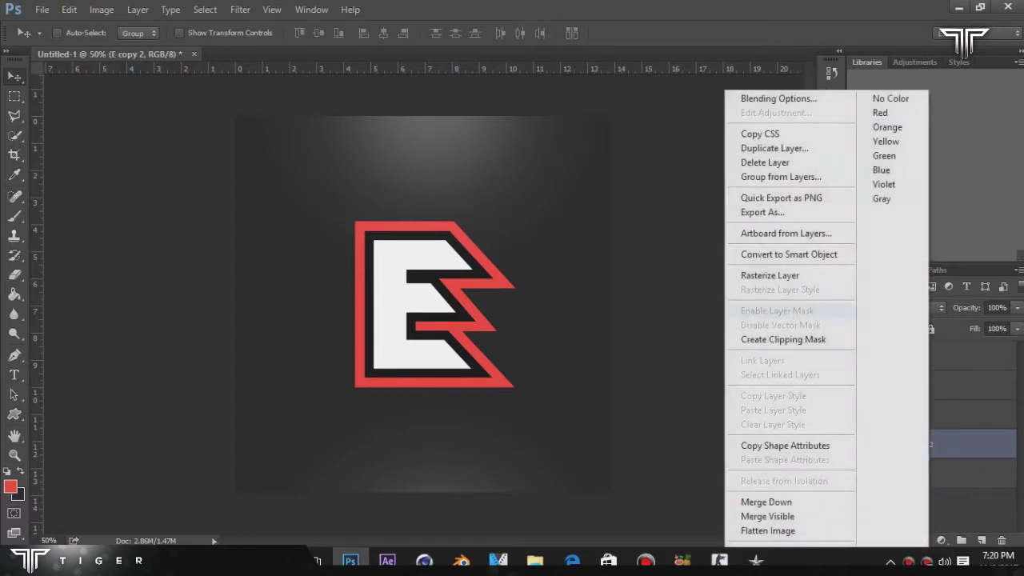
{"action": "key", "text": "Escape"}
{"action": "left_click", "coordinate": [933, 386], "text": "ctrl"}
{"action": "left_click", "coordinate": [934, 415], "text": "ctrl"}
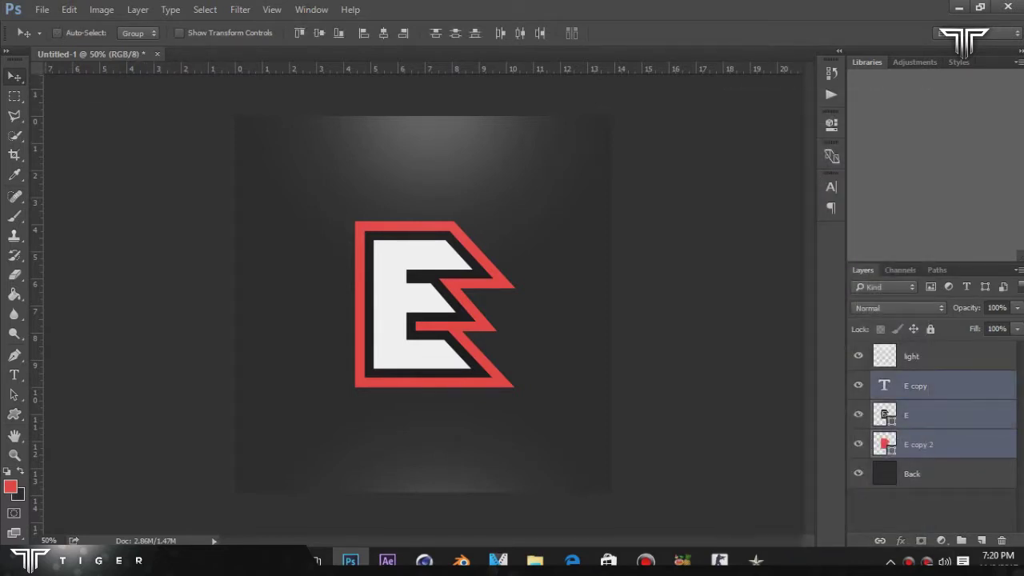
{"action": "right_click", "coordinate": [938, 414]}
{"action": "left_click", "coordinate": [781, 275]}
{"action": "left_click", "coordinate": [934, 444]}
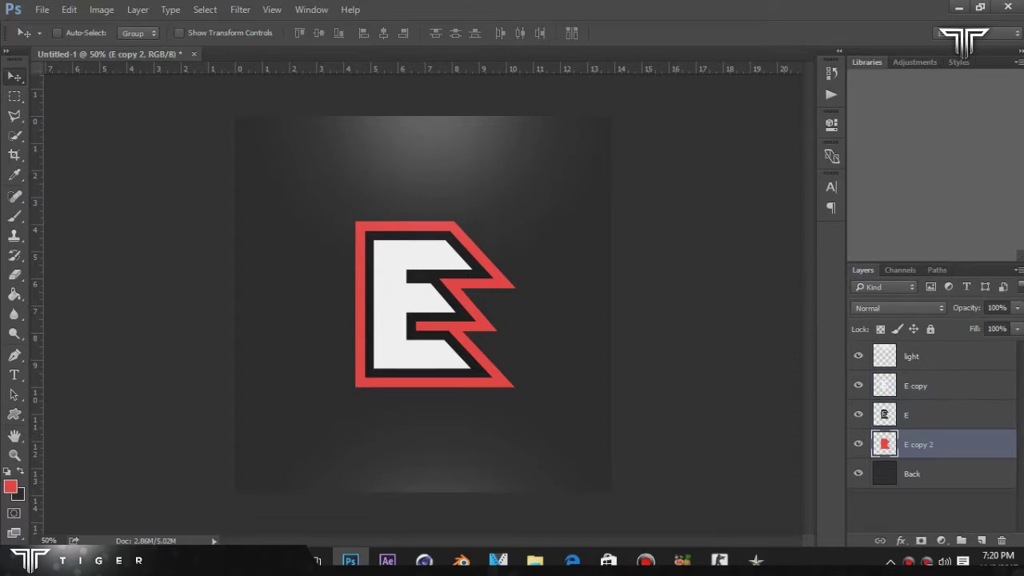
{"action": "left_click", "coordinate": [933, 414], "text": "ctrl"}
{"action": "left_click", "coordinate": [933, 386], "text": "ctrl"}
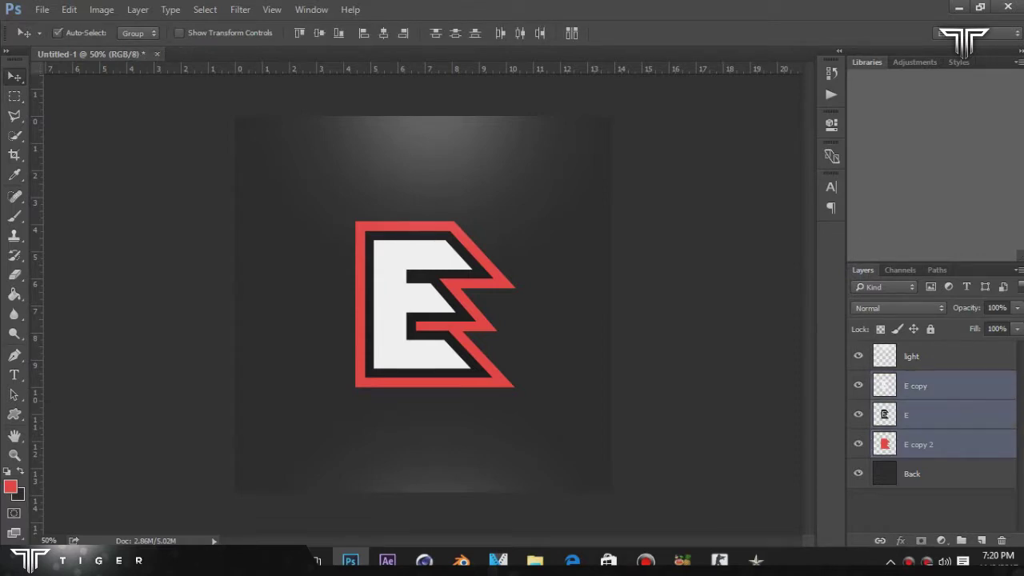
{"action": "right_click", "coordinate": [978, 386]}
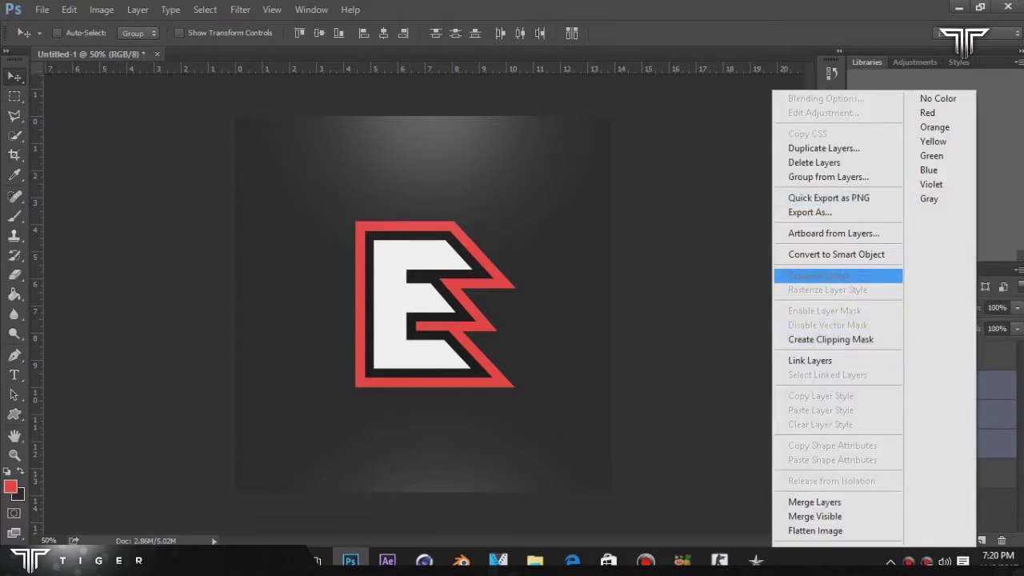
{"action": "key", "text": "Escape"}
{"action": "right_click", "coordinate": [978, 385]}
{"action": "key", "text": "Escape"}
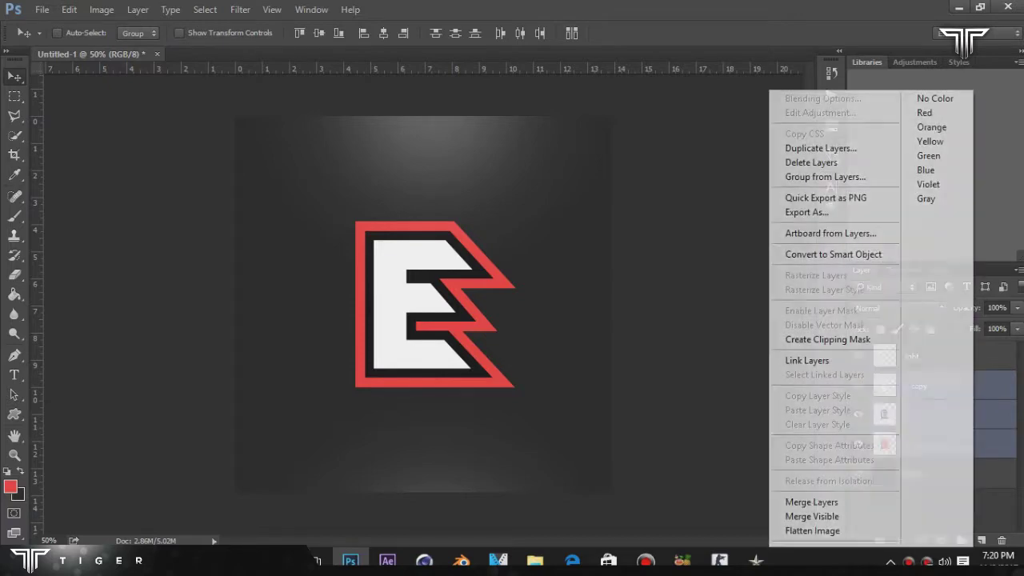
Step: Add a Gradient Overlay layer style to the red E copy 2 layer using the Black, White gradient preset
{"action": "left_click", "coordinate": [944, 444]}
{"action": "right_click", "coordinate": [973, 444]}
{"action": "left_click", "coordinate": [832, 99]}
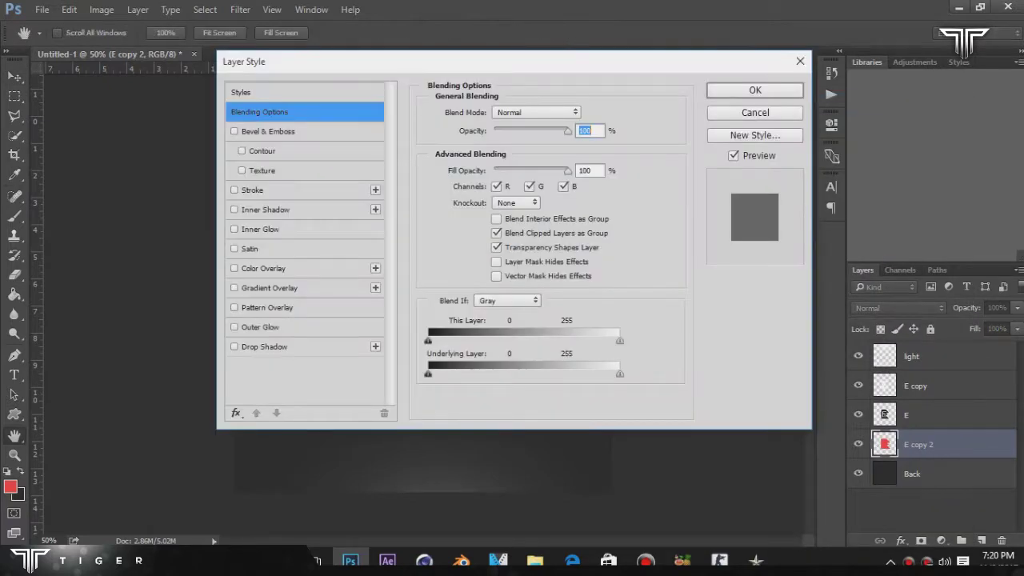
{"action": "left_click_drag", "start_coordinate": [321, 61], "coordinate": [610, 65]}
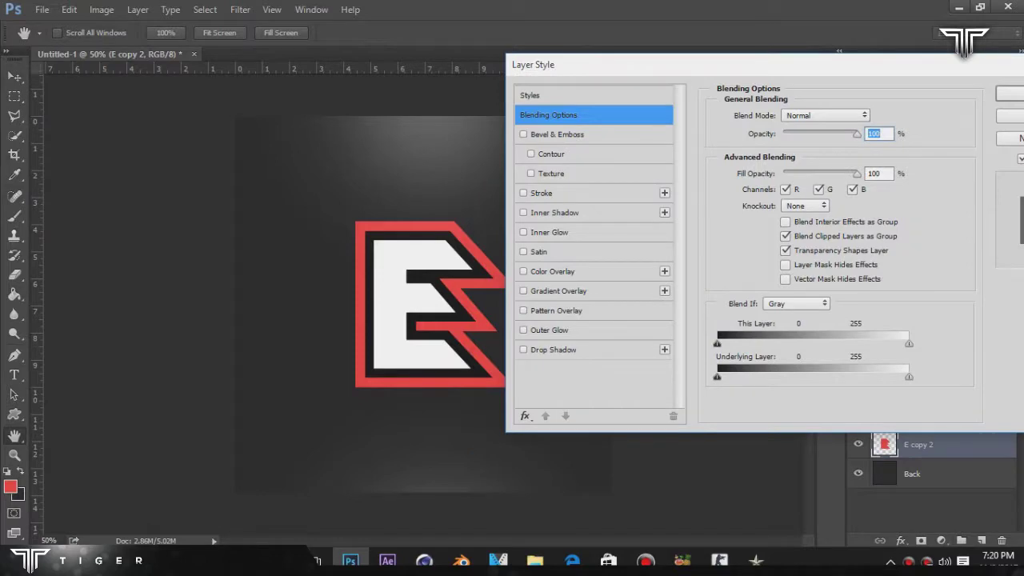
{"action": "left_click_drag", "start_coordinate": [610, 65], "coordinate": [640, 74]}
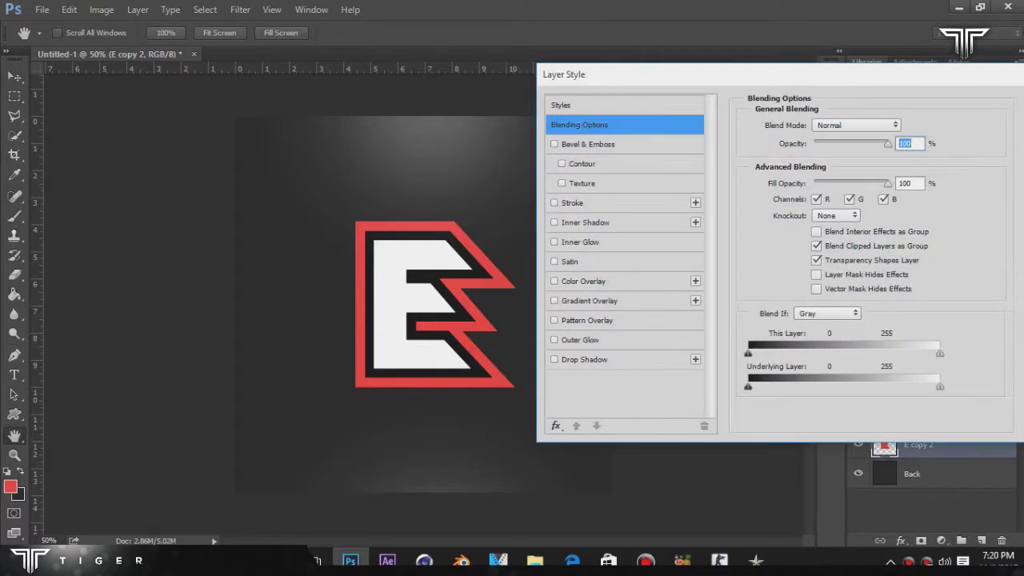
{"action": "left_click", "coordinate": [589, 301]}
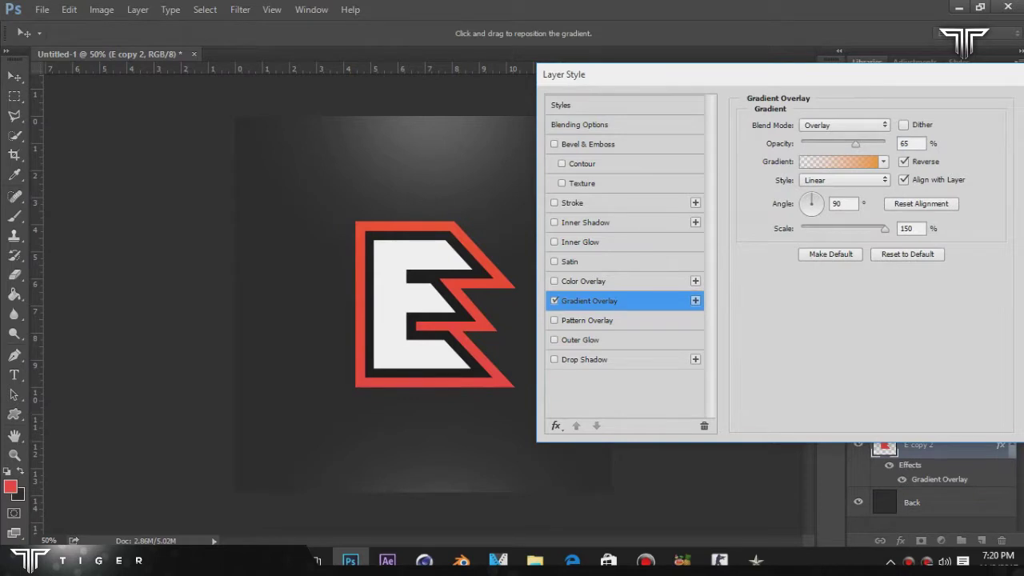
{"action": "left_click", "coordinate": [839, 162]}
{"action": "left_click", "coordinate": [718, 156]}
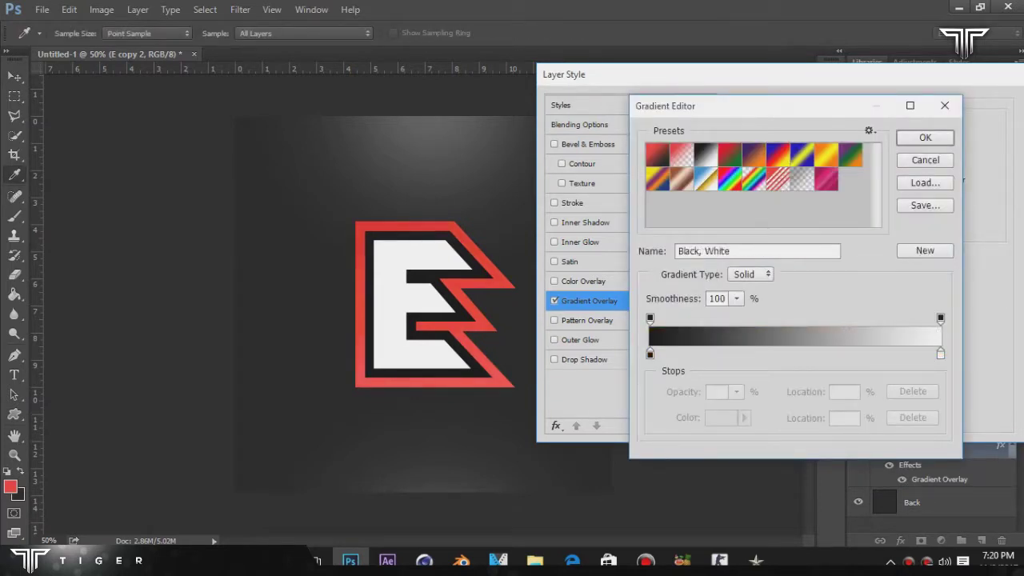
{"action": "left_click", "coordinate": [926, 137]}
Step: Set the gradient overlay's opacity to 100% and scale to 100%, and turn off Reverse
{"action": "left_click_drag", "start_coordinate": [855, 144], "coordinate": [885, 144]}
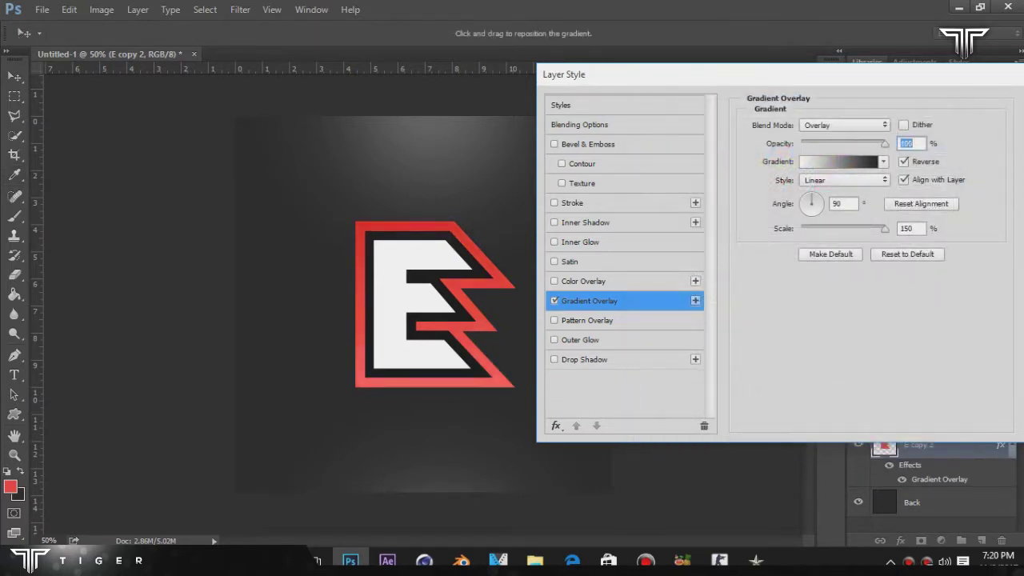
{"action": "left_click", "coordinate": [907, 228]}
{"action": "type", "text": "100"}
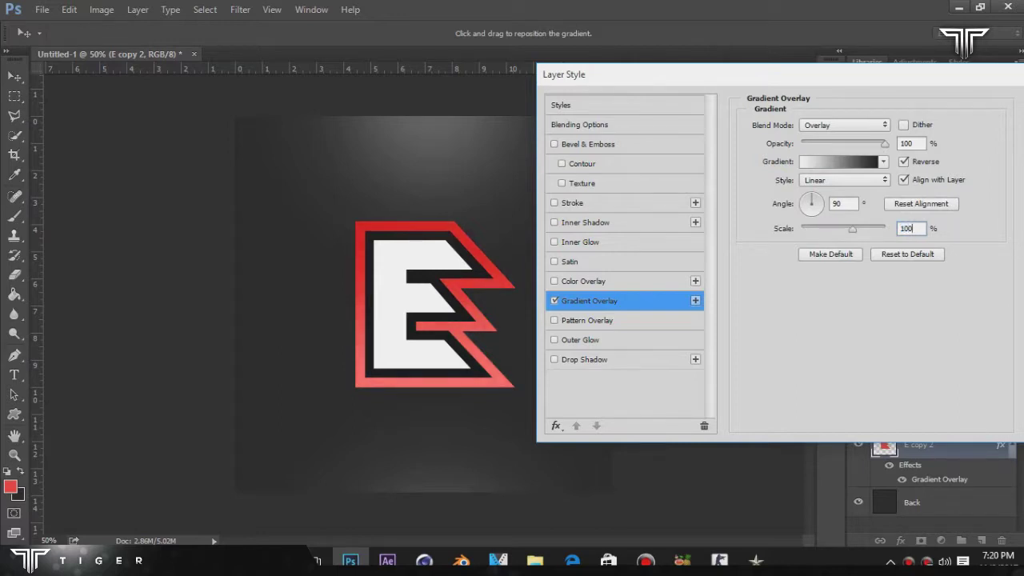
{"action": "left_click", "coordinate": [903, 162]}
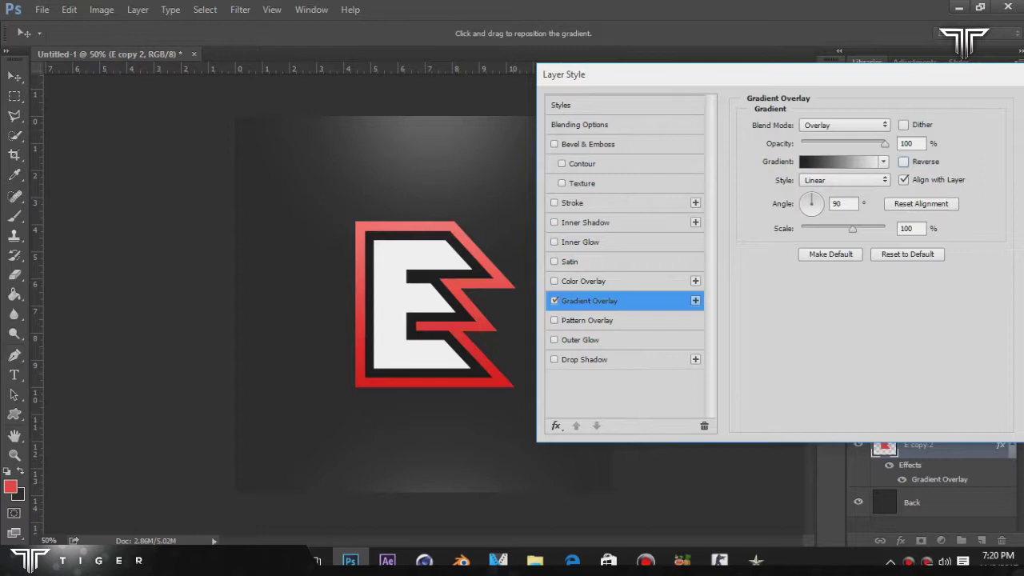
Step: Edit the overlay's Black, White gradient and recolour its black stop at location 0% to crimson c60c41
{"action": "key", "text": "alt+o"}
{"action": "left_click_drag", "start_coordinate": [966, 72], "coordinate": [973, 120]}
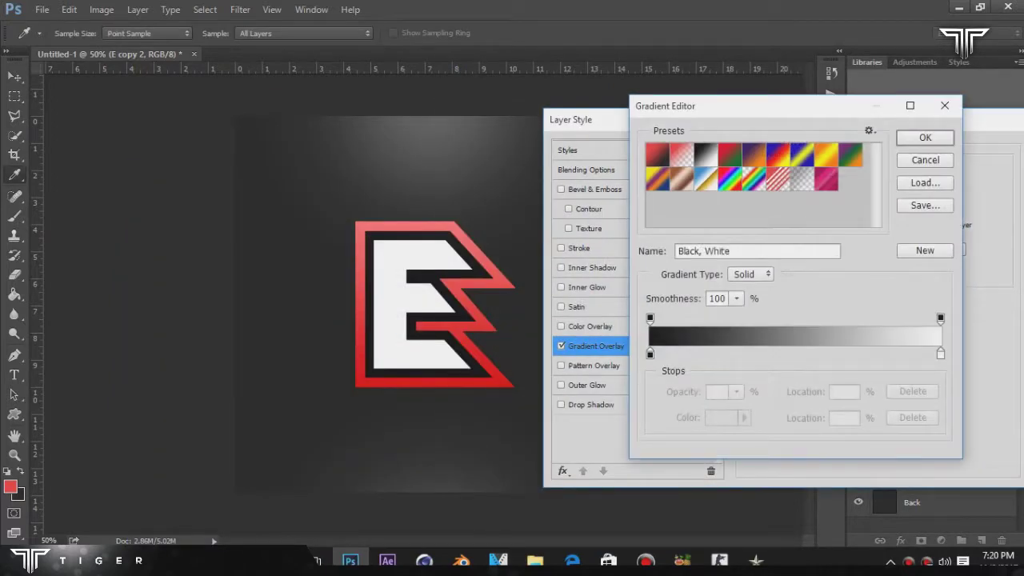
{"action": "left_click", "coordinate": [657, 154]}
{"action": "left_click", "coordinate": [705, 154]}
{"action": "left_click", "coordinate": [649, 354]}
{"action": "left_click", "coordinate": [721, 418]}
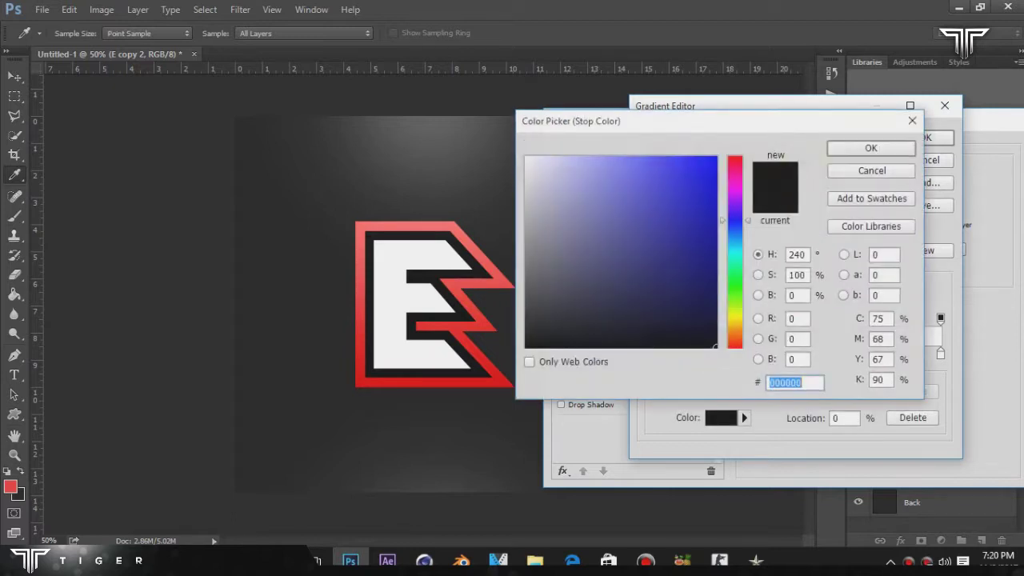
{"action": "left_click_drag", "start_coordinate": [734, 220], "coordinate": [735, 212]}
{"action": "left_click", "coordinate": [735, 164]}
{"action": "left_click", "coordinate": [708, 202]}
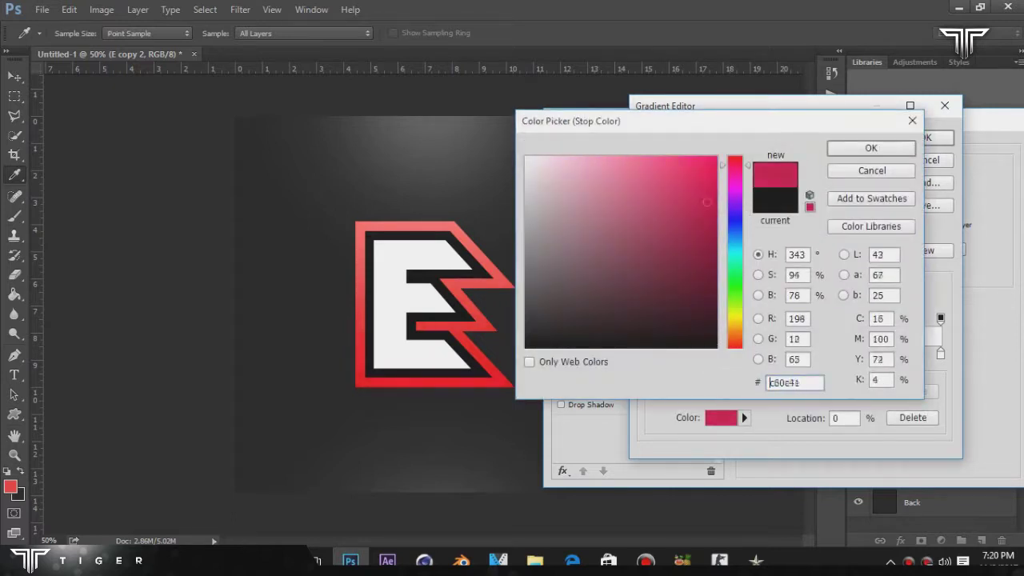
{"action": "left_click", "coordinate": [872, 148]}
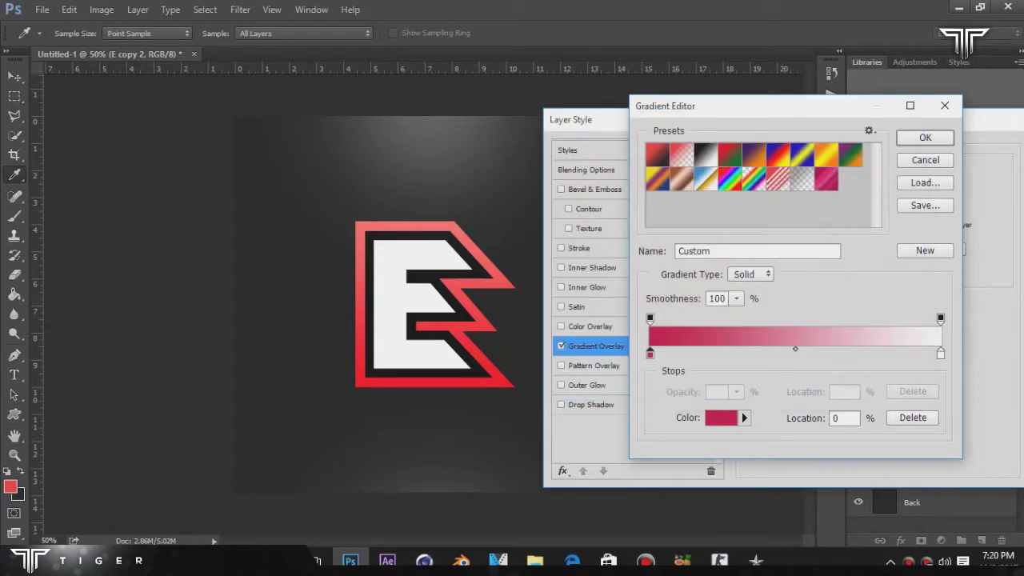
Step: Recolour the gradient's white stop at location 100% to pink and apply the layer style
{"action": "left_click", "coordinate": [940, 353]}
{"action": "left_click", "coordinate": [721, 418]}
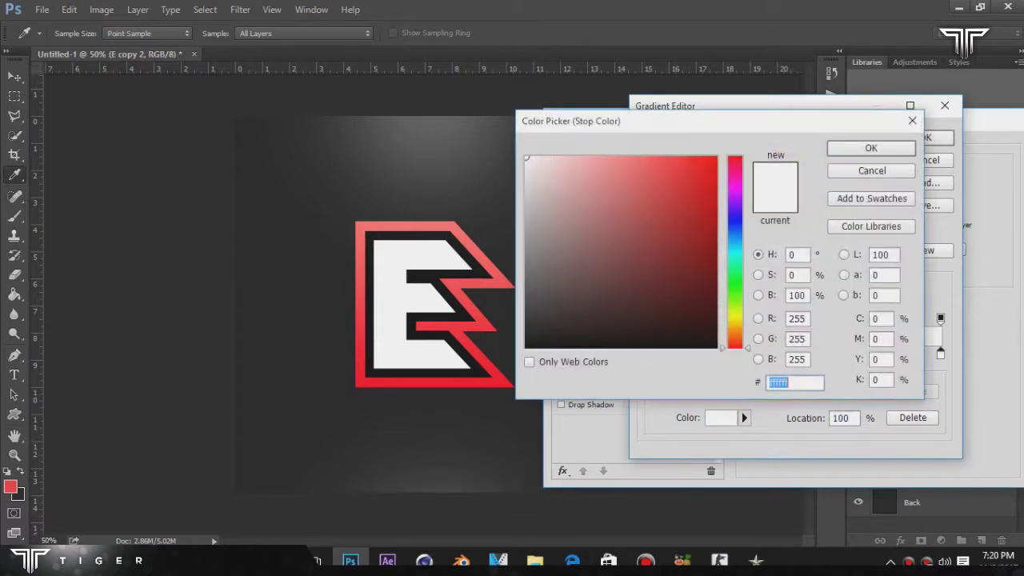
{"action": "mouse_move", "coordinate": [735, 158]}
{"action": "left_mouse_down"}
{"action": "mouse_move", "coordinate": [735, 167]}
{"action": "mouse_move", "coordinate": [684, 178]}
{"action": "mouse_move", "coordinate": [718, 156]}
{"action": "mouse_move", "coordinate": [680, 168]}
{"action": "mouse_move", "coordinate": [629, 157]}
{"action": "left_mouse_up"}
{"action": "key", "text": "Return"}
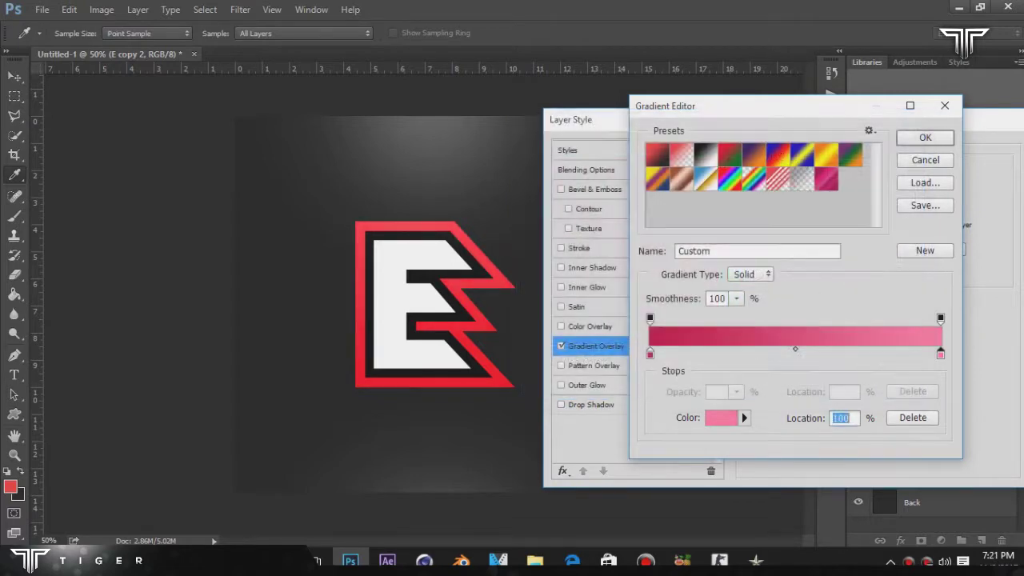
{"action": "key", "text": "Return"}
{"action": "key", "text": "Return"}
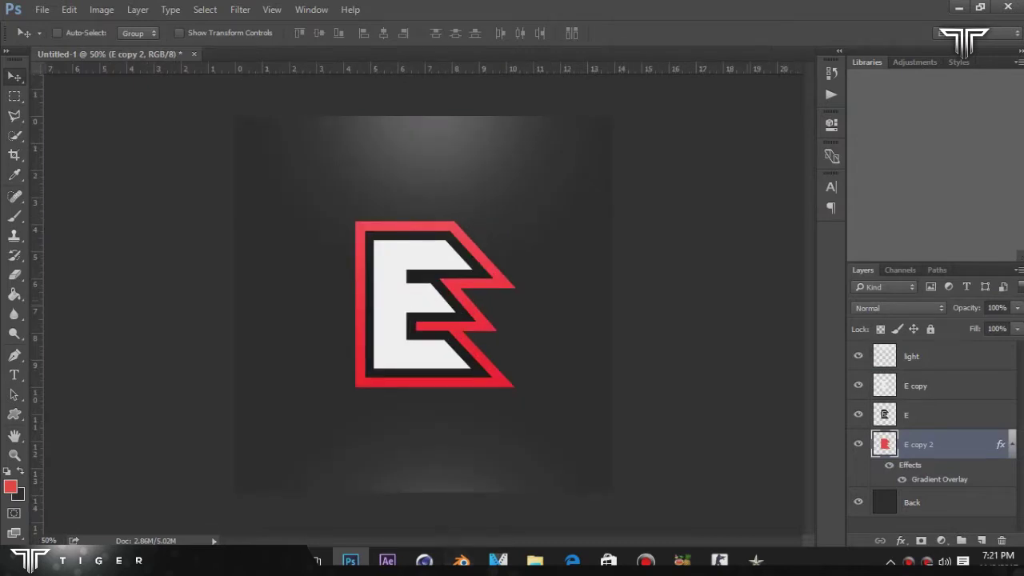
Step: Merge the E copy, E and E copy 2 layers into one layer and rename it logo
{"action": "left_click", "coordinate": [945, 414], "text": "ctrl"}
{"action": "left_click", "coordinate": [945, 386], "text": "ctrl"}
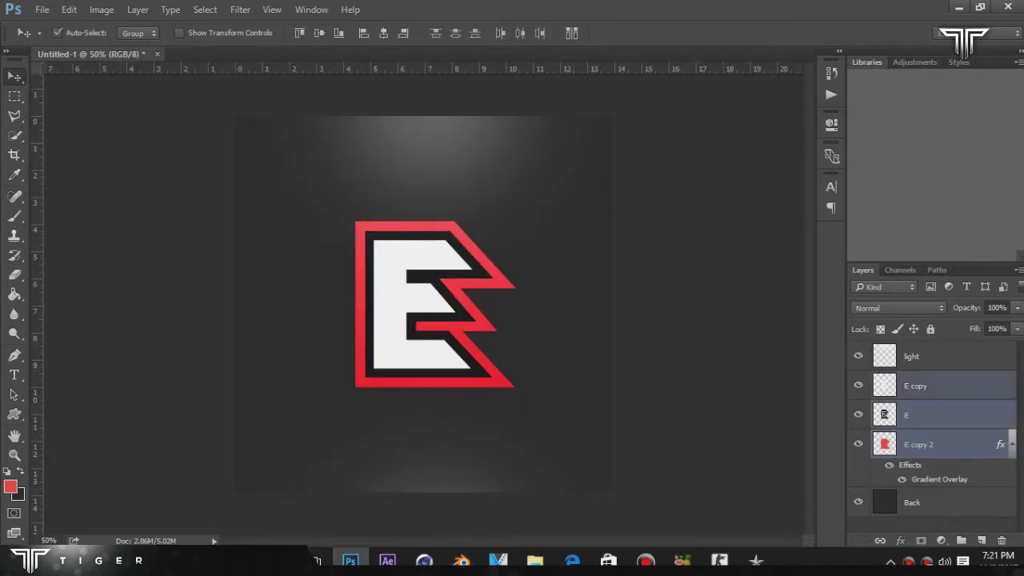
{"action": "key", "text": "ctrl+e"}
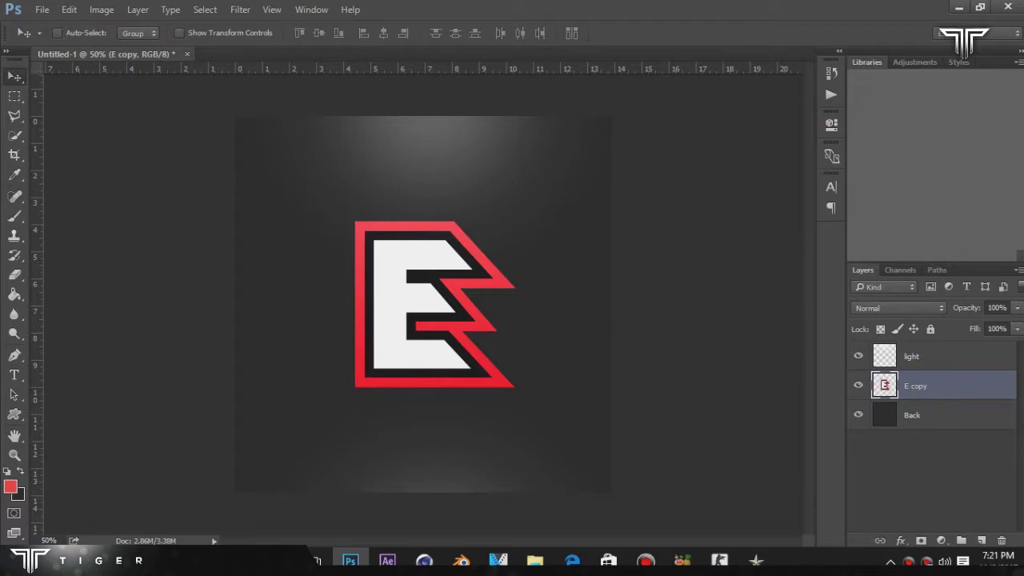
{"action": "double_click", "coordinate": [916, 386]}
{"action": "type", "text": "logo\\"}
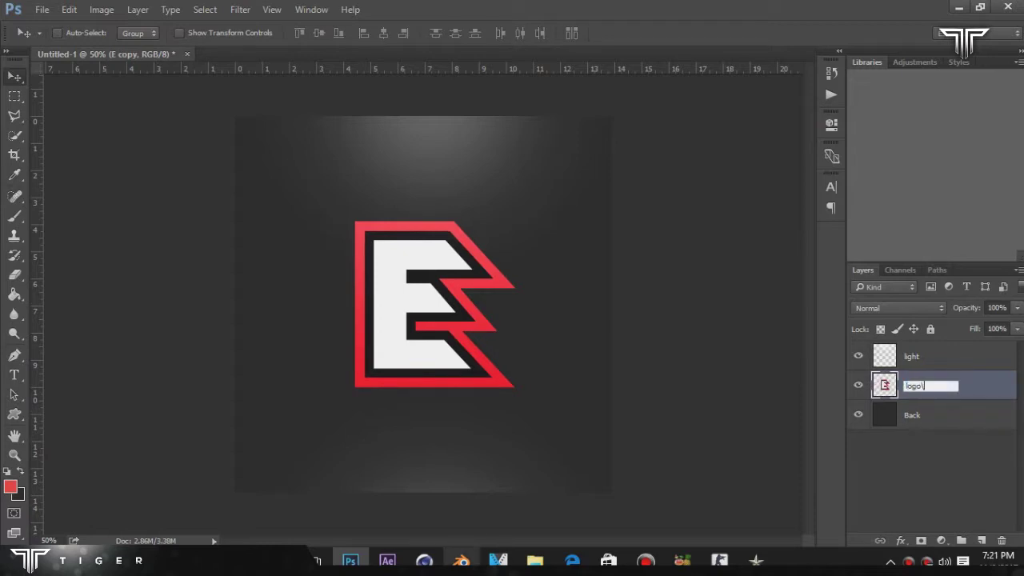
{"action": "key", "text": "Return"}
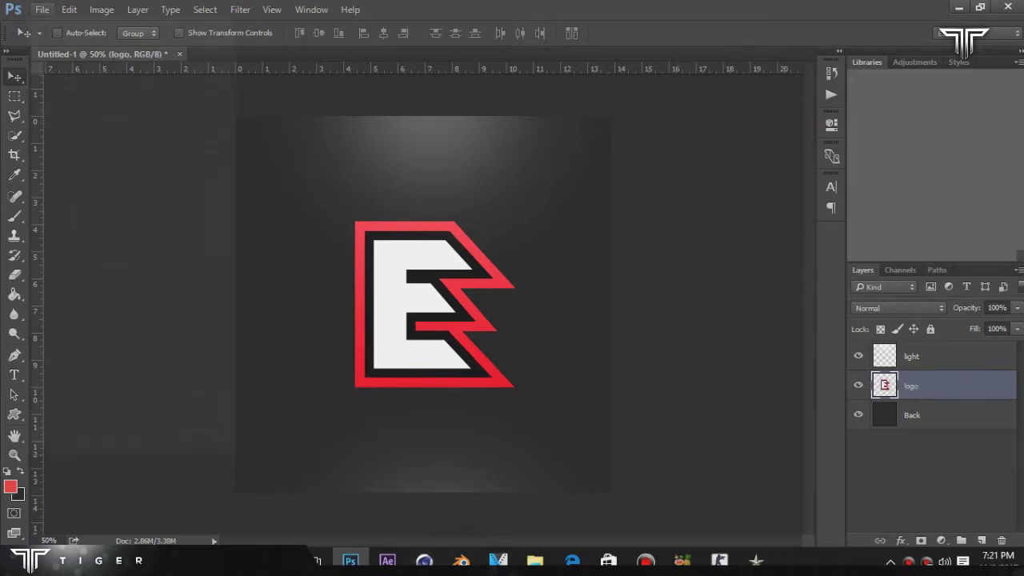
Step: Save the document as a Photoshop PSD file named logo esports in the Pictures folder, with Maximize Compatibility on
{"action": "left_click", "coordinate": [42, 9]}
{"action": "left_click", "coordinate": [62, 175]}
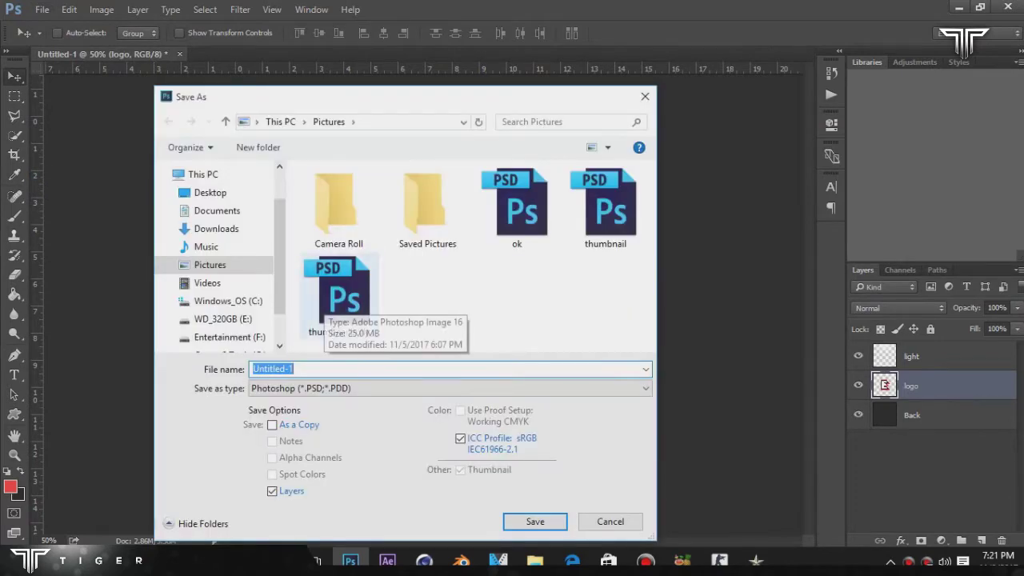
{"action": "type", "text": "logo"}
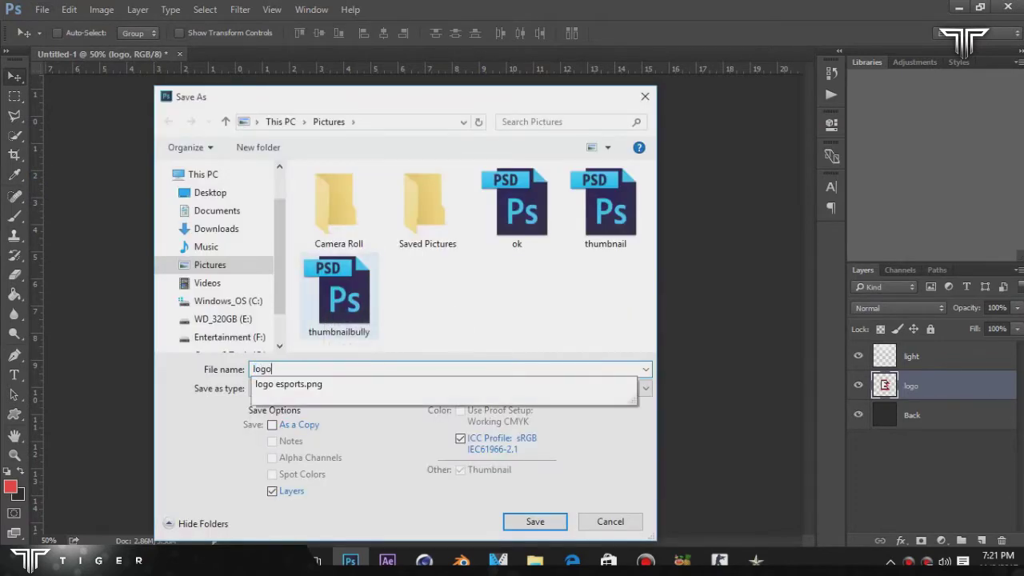
{"action": "type", "text": " esports"}
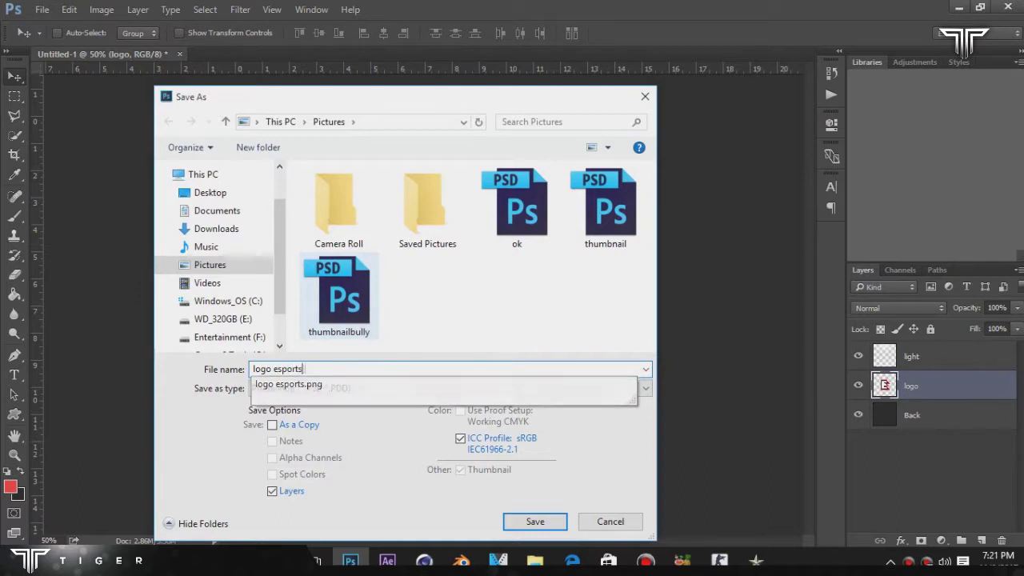
{"action": "key", "text": "Return"}
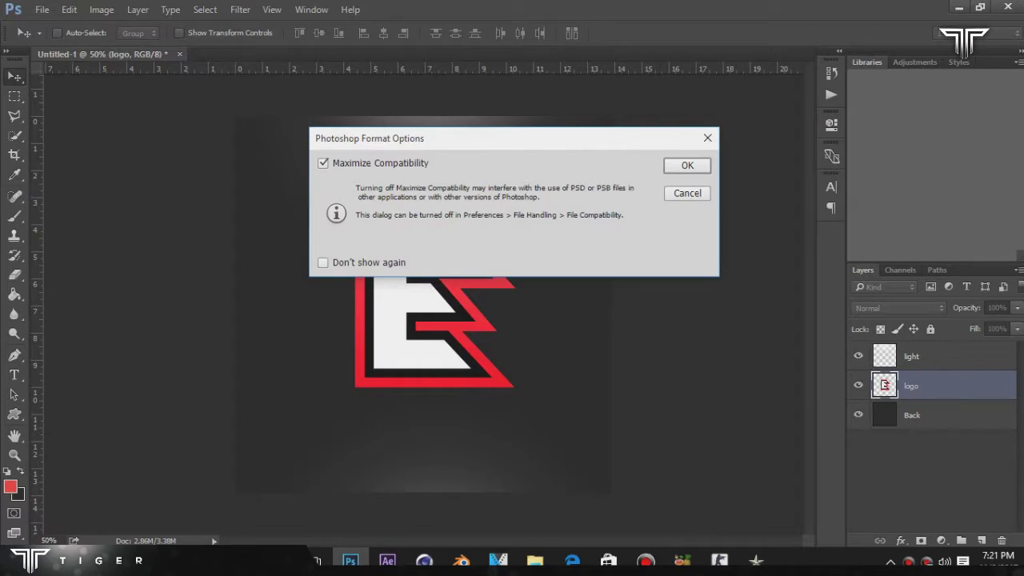
{"action": "key", "text": "Return"}
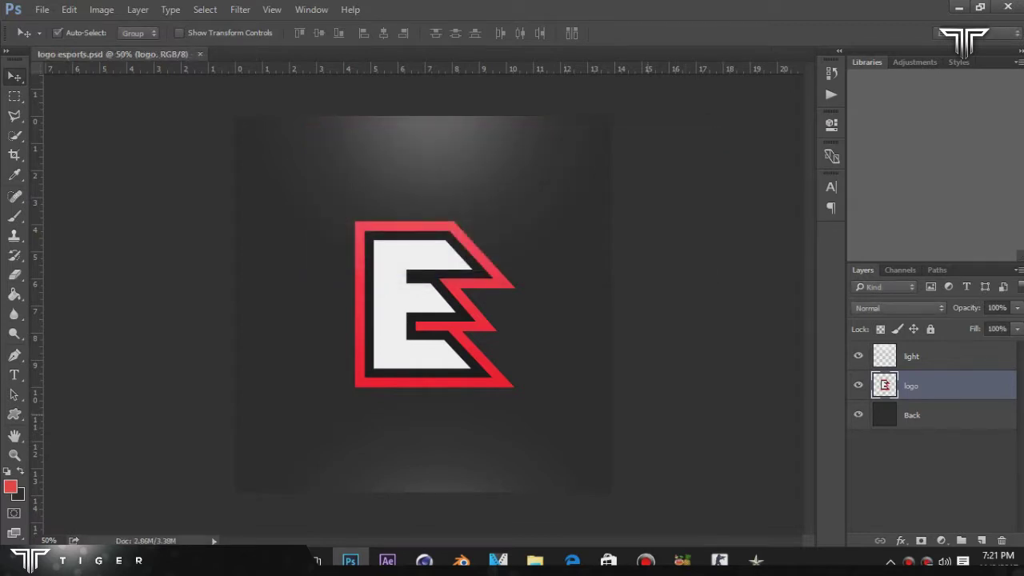
Step: Apply a Hue/Saturation adjustment to the logo layer with Colorize turned on and the hue set to 324
{"action": "key", "text": "ctrl+plus"}
{"action": "key", "text": "ctrl+minus"}
{"action": "left_click", "coordinate": [102, 10]}
{"action": "mouse_move", "coordinate": [124, 47]}
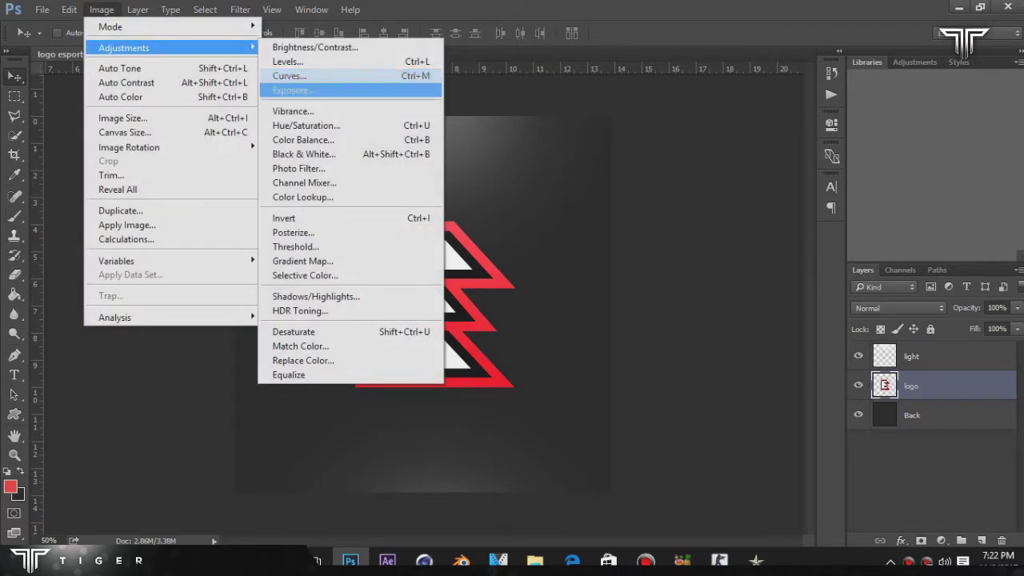
{"action": "left_click", "coordinate": [309, 128]}
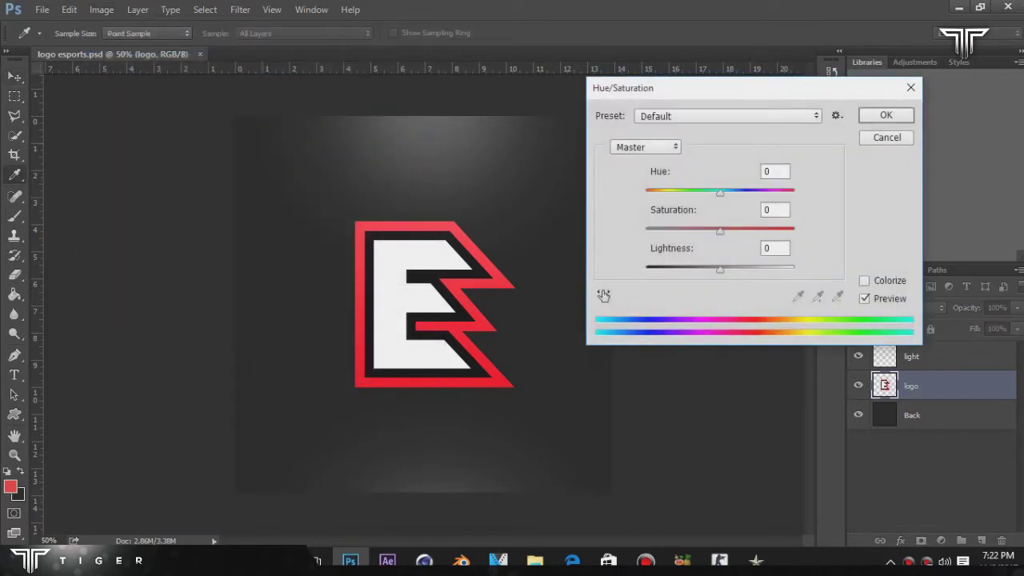
{"action": "left_click", "coordinate": [864, 280]}
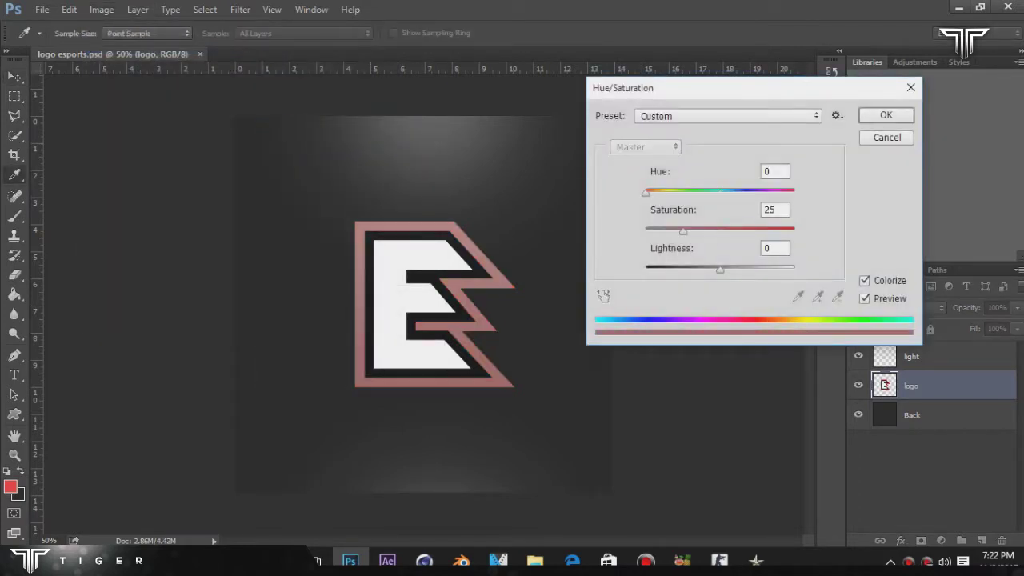
{"action": "left_click_drag", "start_coordinate": [646, 193], "coordinate": [781, 193]}
{"action": "left_click_drag", "start_coordinate": [683, 232], "coordinate": [778, 232]}
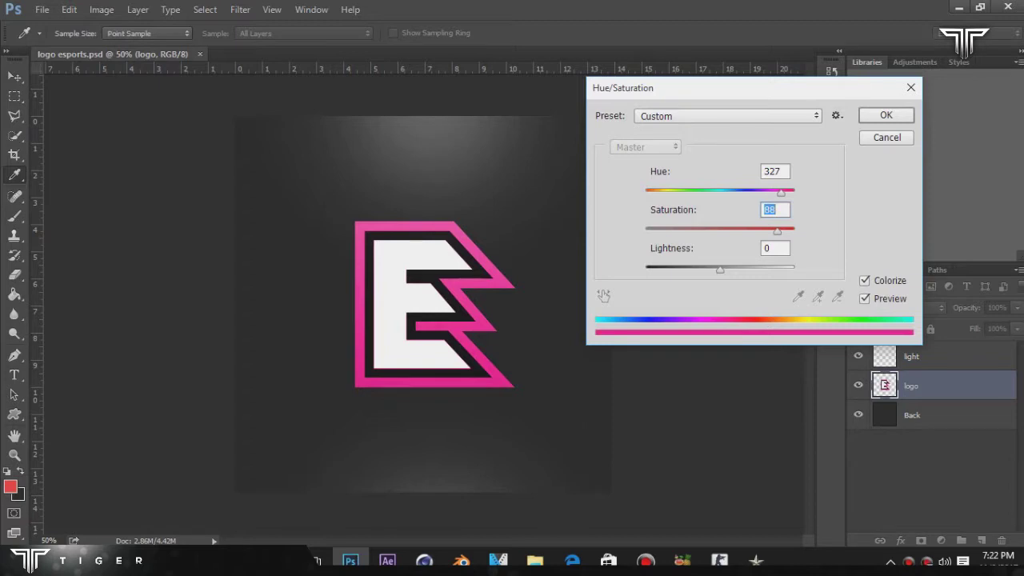
{"action": "left_click_drag", "start_coordinate": [781, 193], "coordinate": [790, 193]}
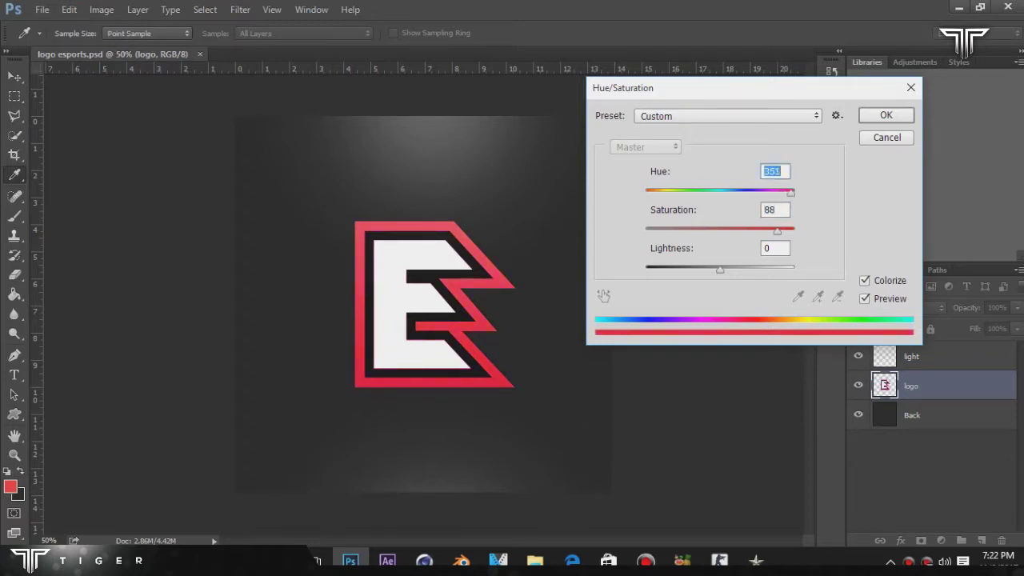
{"action": "mouse_move", "coordinate": [790, 193]}
{"action": "left_mouse_down"}
{"action": "mouse_move", "coordinate": [646, 192]}
{"action": "mouse_move", "coordinate": [785, 192]}
{"action": "left_mouse_up"}
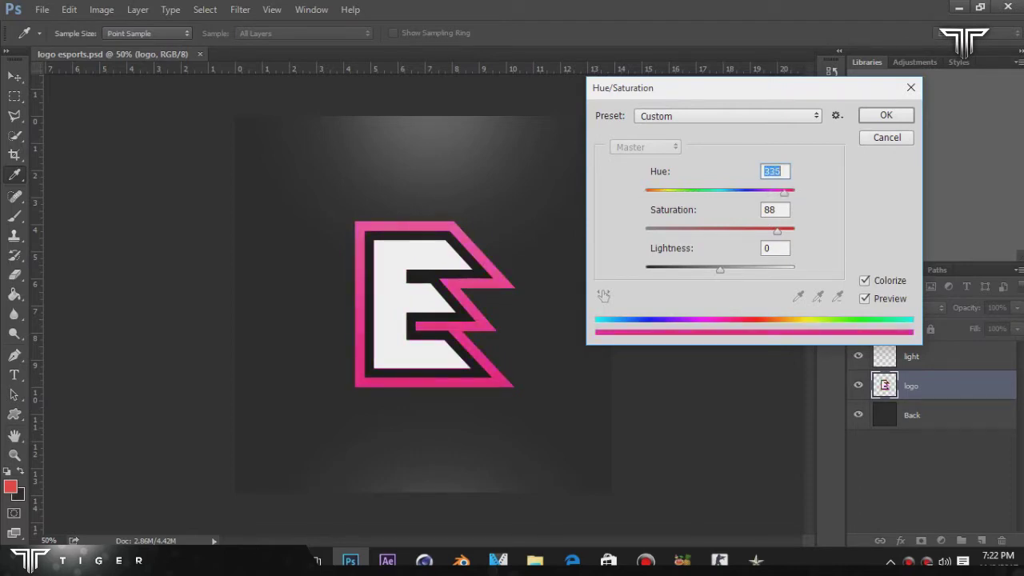
{"action": "key", "text": "shift+Down"}
{"action": "key", "text": "Down"}
{"action": "key", "text": "Tab"}
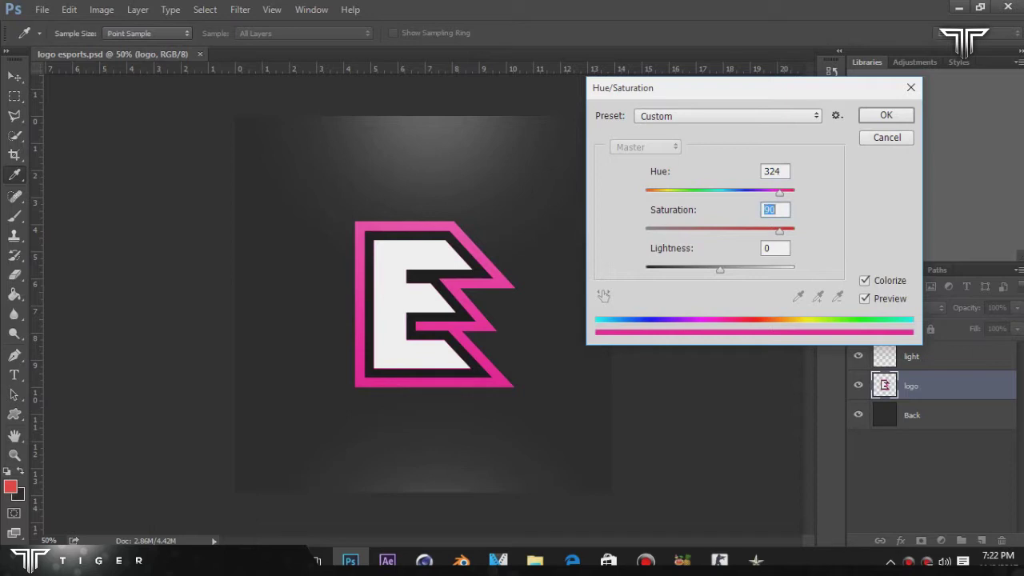
Step: Raise the colorized logo's saturation slightly above 90 and apply the Hue/Saturation adjustment
{"action": "key", "text": "Up"}
{"action": "key", "text": "Up"}
{"action": "key", "text": "Up"}
{"action": "key", "text": "Up"}
{"action": "key", "text": "Up"}
{"action": "key", "text": "Up"}
{"action": "key", "text": "Up"}
{"action": "key", "text": "Down"}
{"action": "key", "text": "Down"}
{"action": "key", "text": "Down"}
{"action": "key", "text": "shift+Tab"}
{"action": "key", "text": "Tab"}
{"action": "key", "text": "Tab"}
{"action": "key", "text": "Return"}
{"action": "key", "text": "v"}
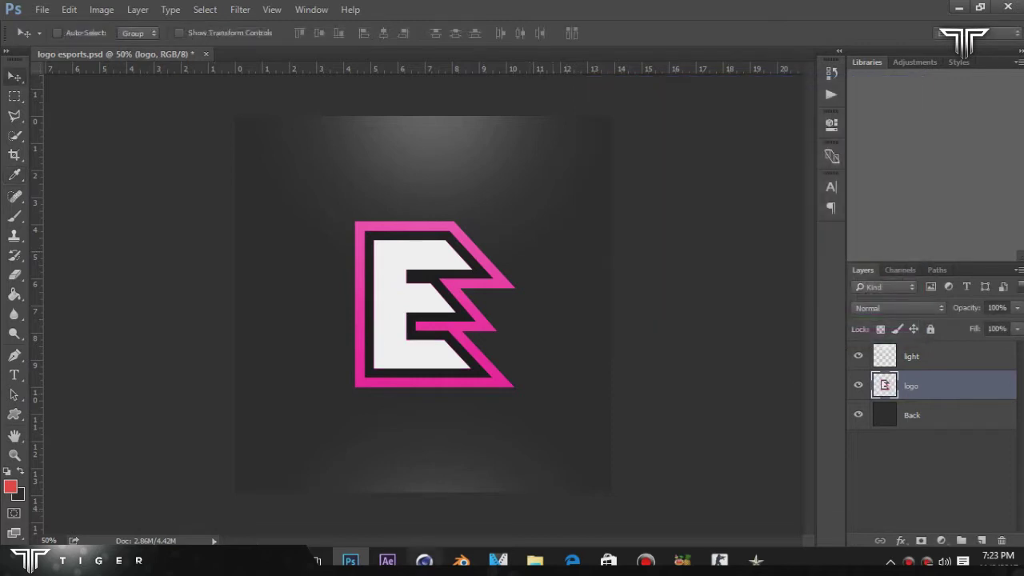
Step: Scale the logo layer up proportionally around its centre to about 114.5% with Free Transform
{"action": "key", "text": "ctrl+minus"}
{"action": "key", "text": "ctrl+t"}
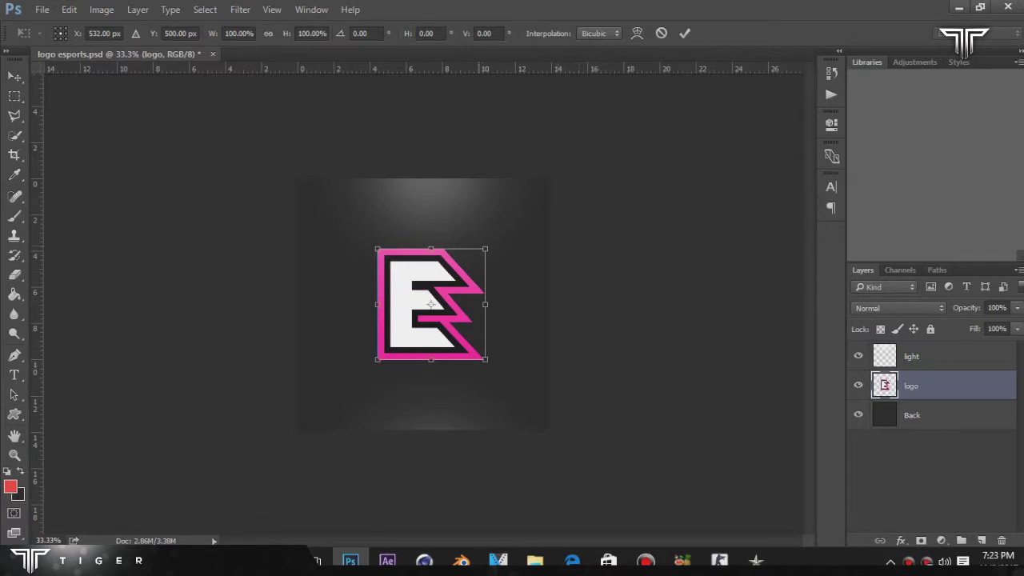
{"action": "mouse_move", "coordinate": [485, 249]}
{"action": "left_mouse_down"}
{"action": "mouse_move", "coordinate": [512, 216]}
{"action": "mouse_move", "coordinate": [493, 240]}
{"action": "left_mouse_up"}
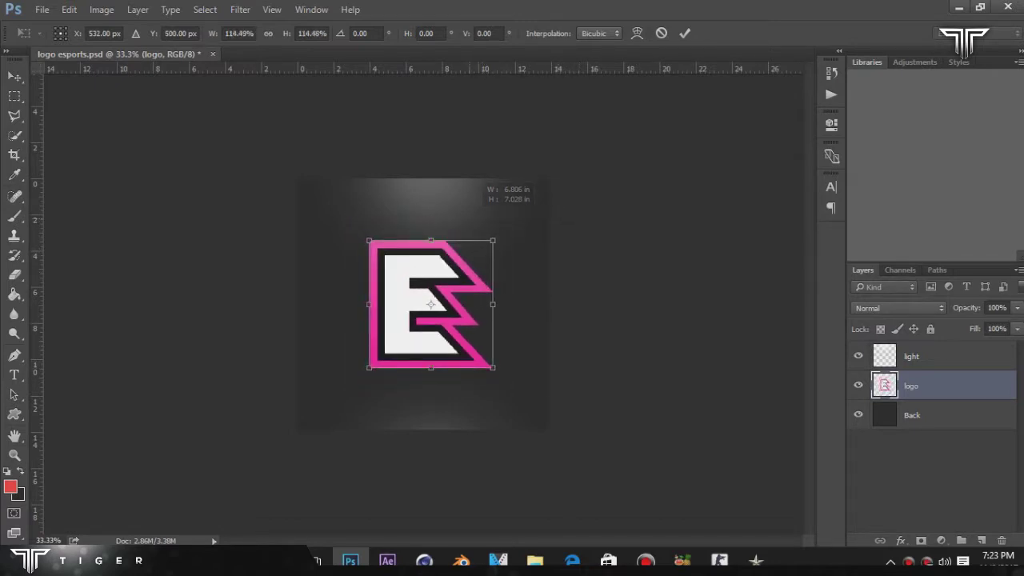
{"action": "key", "text": "Return"}
{"action": "key", "text": "ctrl+plus"}
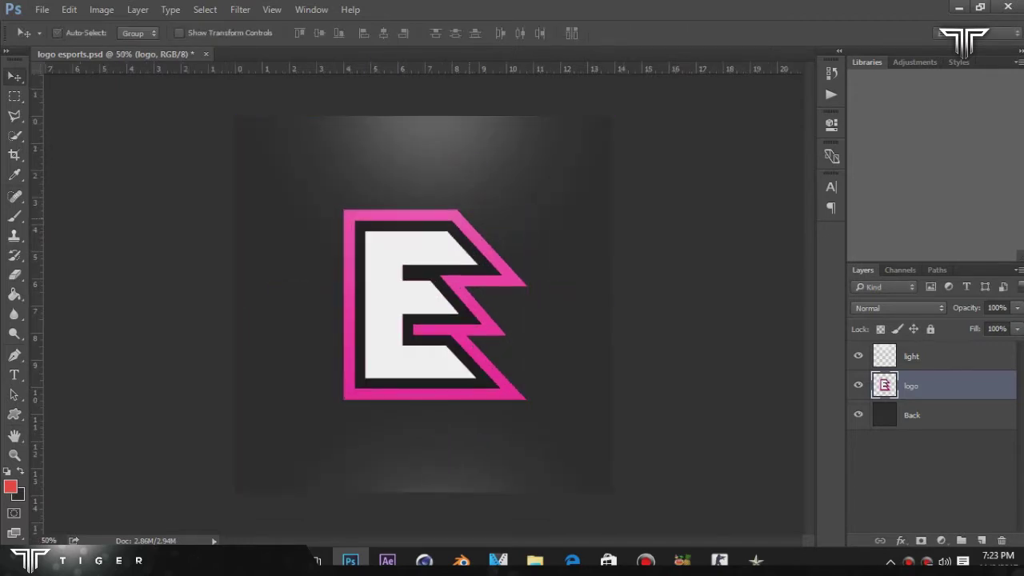
Step: Start a horizontal text line just above the logo's upper-left corner
{"action": "left_click", "coordinate": [14, 375]}
{"action": "left_click", "coordinate": [80, 373]}
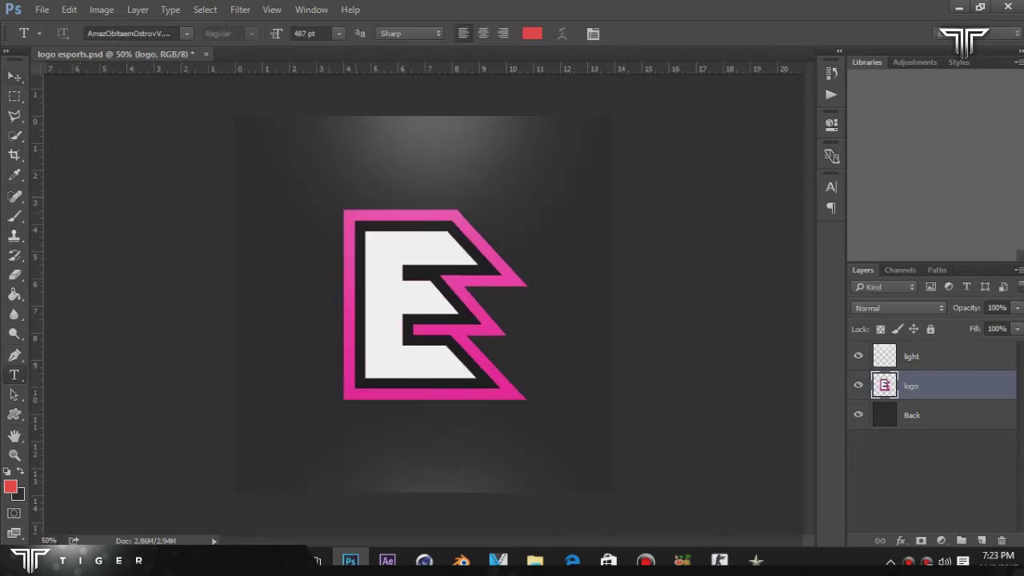
{"action": "left_click", "coordinate": [354, 192]}
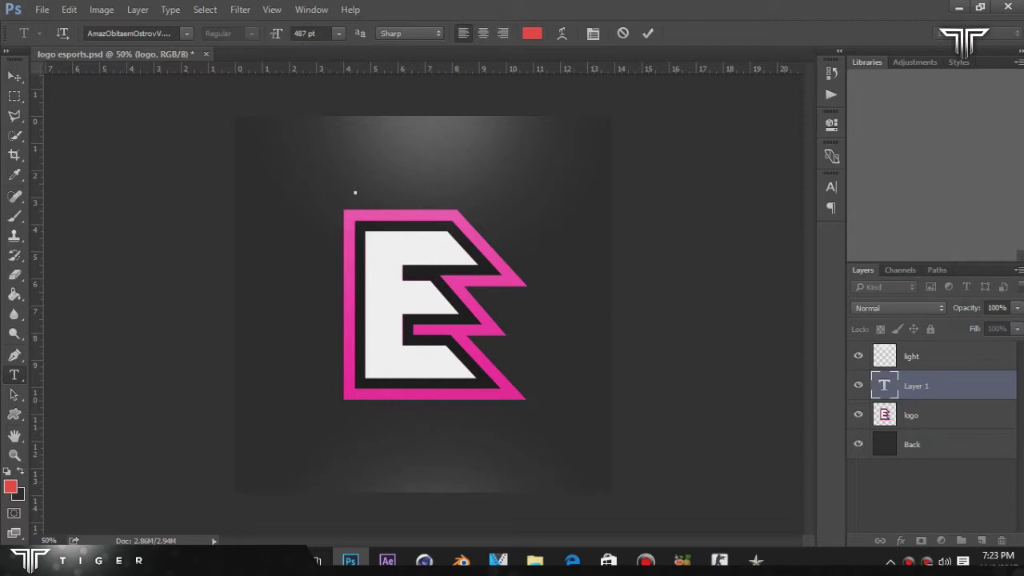
Step: Try reducing the new text line's font size to 18 pt
{"action": "key", "text": "ctrl+alt+shift+comma"}
{"action": "key", "text": "ctrl+alt+shift+comma"}
{"action": "key", "text": "ctrl+alt+shift+comma"}
{"action": "key", "text": "ctrl+alt+shift+comma"}
{"action": "key", "text": "ctrl+alt+shift+comma"}
{"action": "key", "text": "ctrl+alt+shift+comma"}
{"action": "key", "text": "ctrl+alt+shift+comma"}
{"action": "key", "text": "ctrl+alt+shift+comma"}
{"action": "left_click_drag", "start_coordinate": [276, 33], "coordinate": [257, 32]}
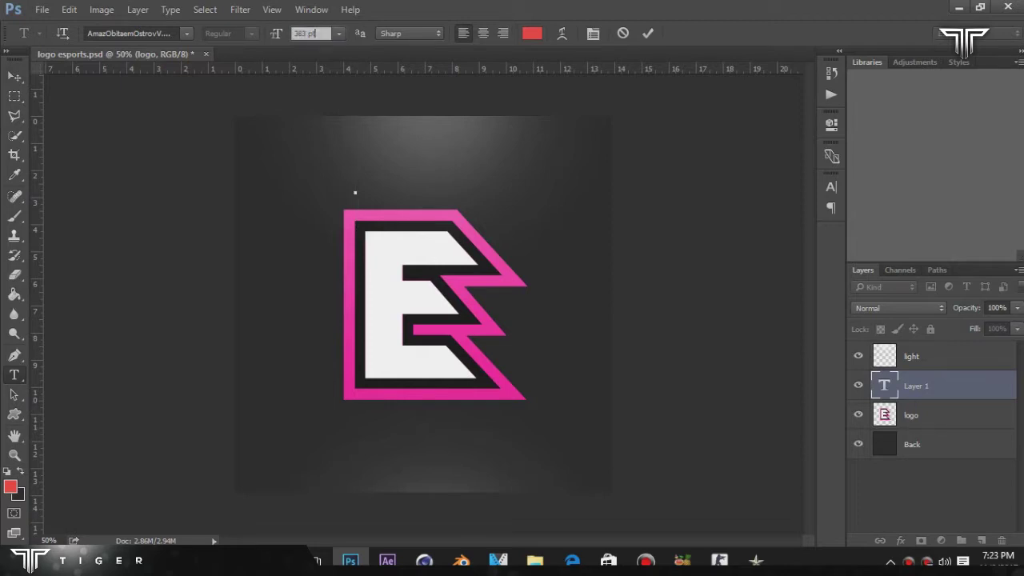
{"action": "left_click", "coordinate": [339, 33]}
{"action": "left_click", "coordinate": [355, 190]}
{"action": "key", "text": "Return"}
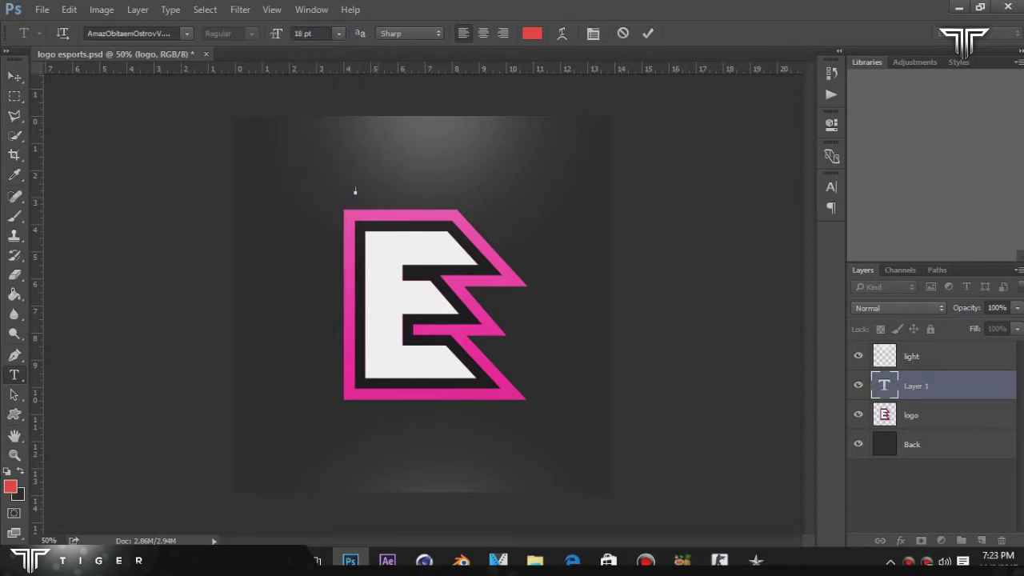
Step: Set the new text line's font size to 48 pt and its font to Nexa Light Regular
{"action": "left_click", "coordinate": [339, 33]}
{"action": "left_click", "coordinate": [320, 238]}
{"action": "key", "text": "alt+Down"}
{"action": "key", "text": "Down"}
{"action": "key", "text": "Return"}
{"action": "left_click", "coordinate": [132, 33]}
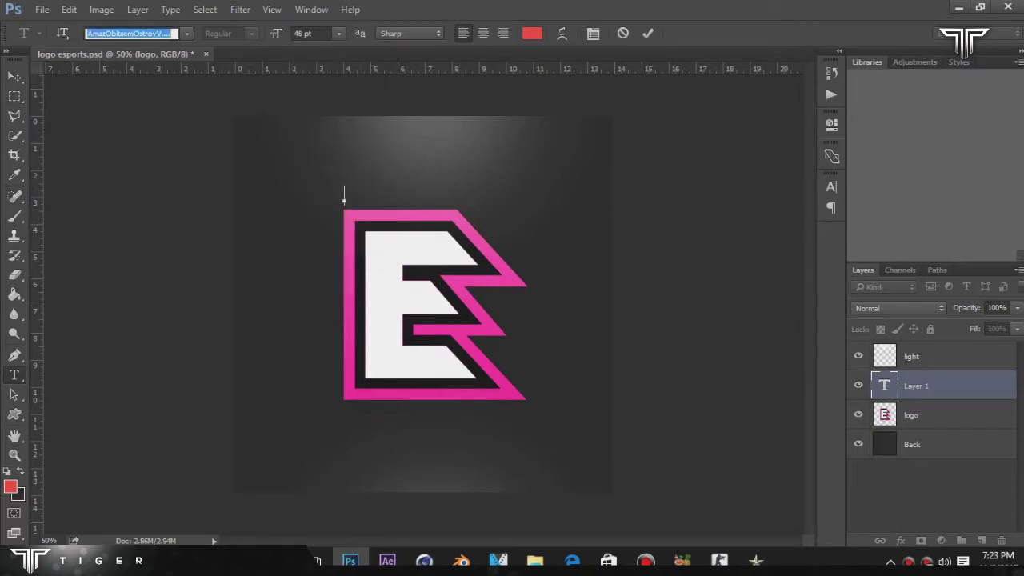
{"action": "type", "text": "NEX"}
{"action": "key", "text": "Down"}
{"action": "key", "text": "Down"}
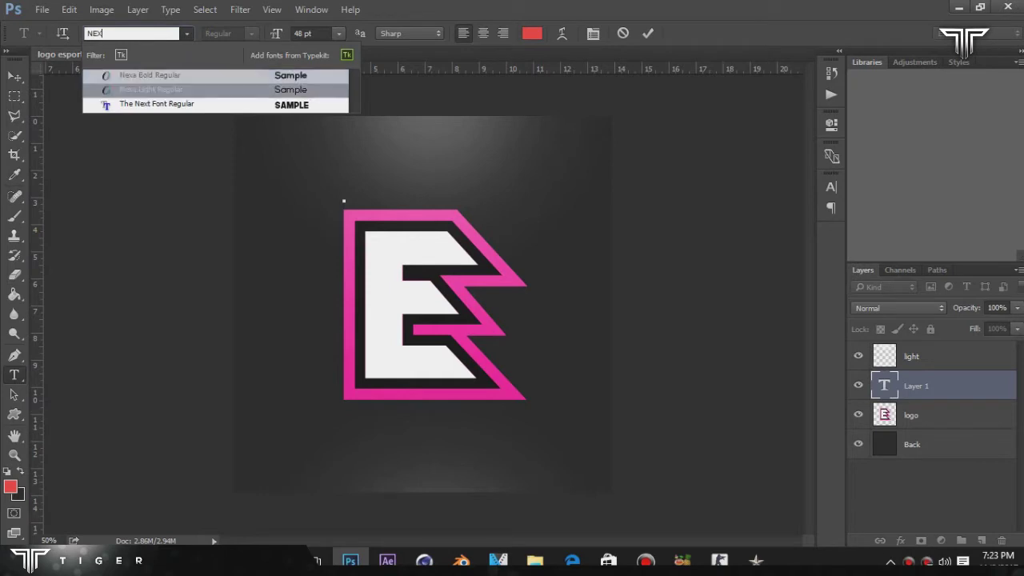
{"action": "key", "text": "Return"}
Step: Enter the word ESPORTS in capitals on the text line above the logo
{"action": "type", "text": "w"}
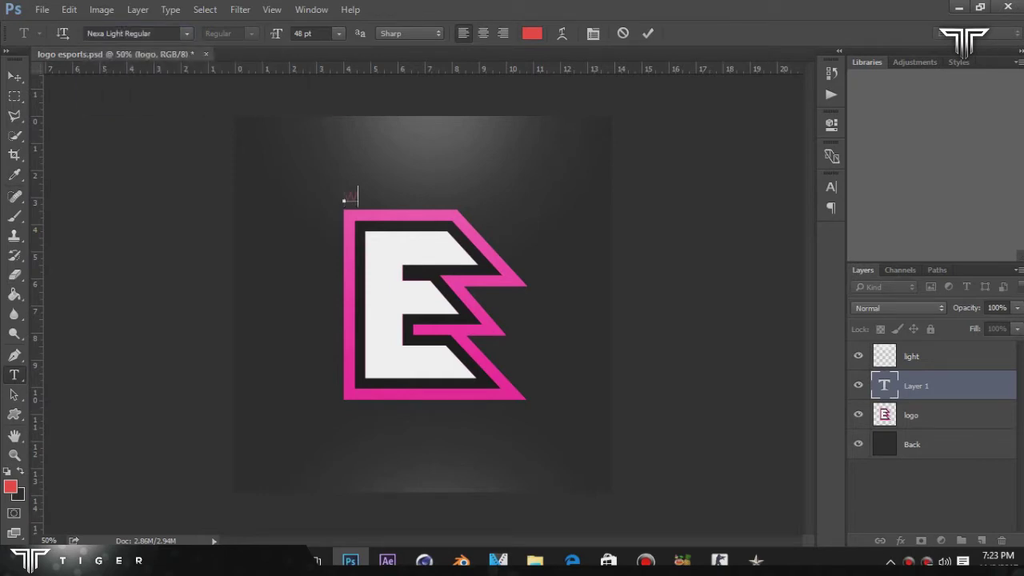
{"action": "key", "text": "BackSpace"}
{"action": "type", "text": "e"}
{"action": "key", "text": "BackSpace"}
{"action": "type", "text": "SPORTS"}
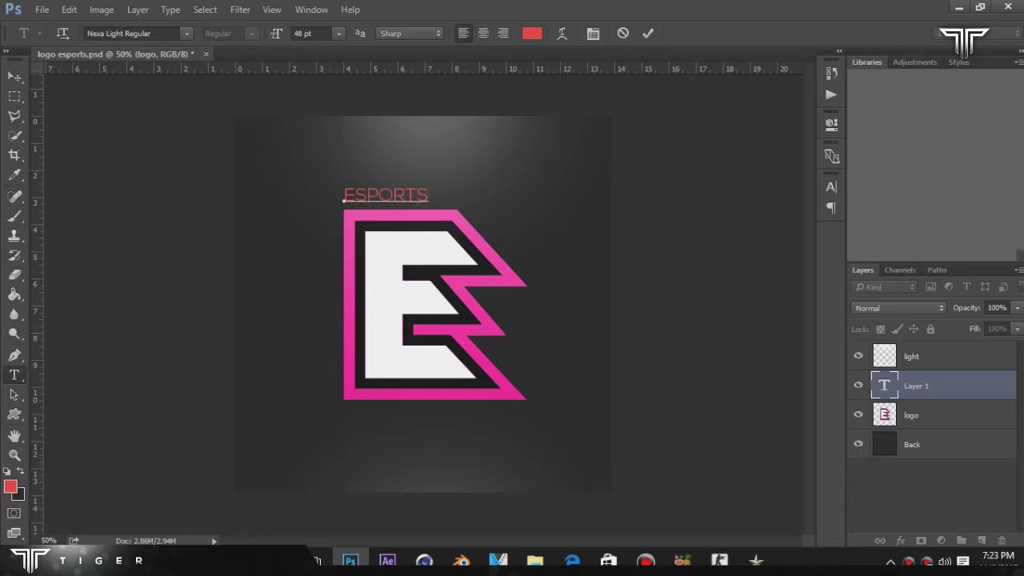
Step: Recolour the whole ESPORTS text to white ffffff
{"action": "key", "text": "ctrl+a"}
{"action": "left_click", "coordinate": [532, 33]}
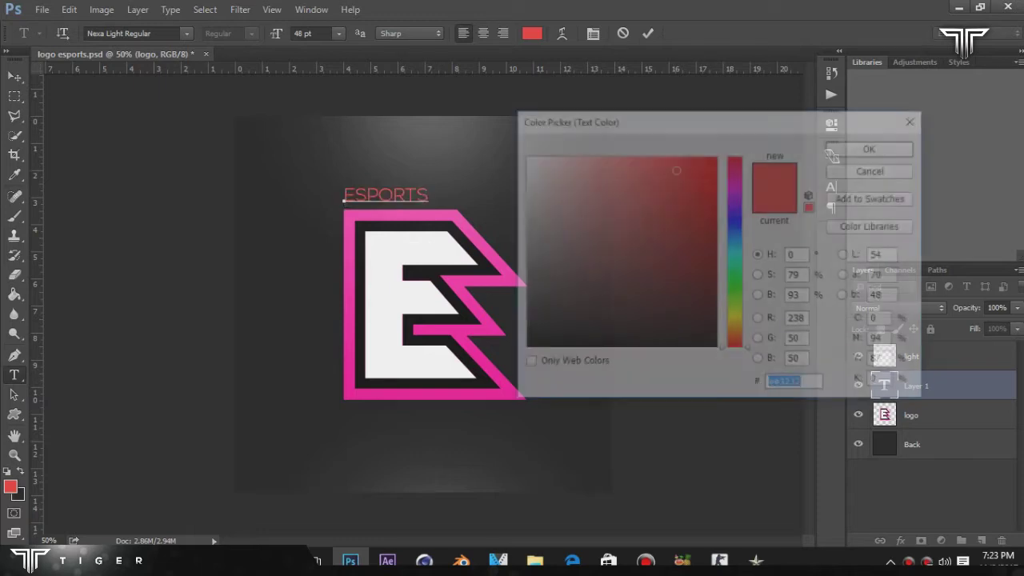
{"action": "type", "text": "ffffff"}
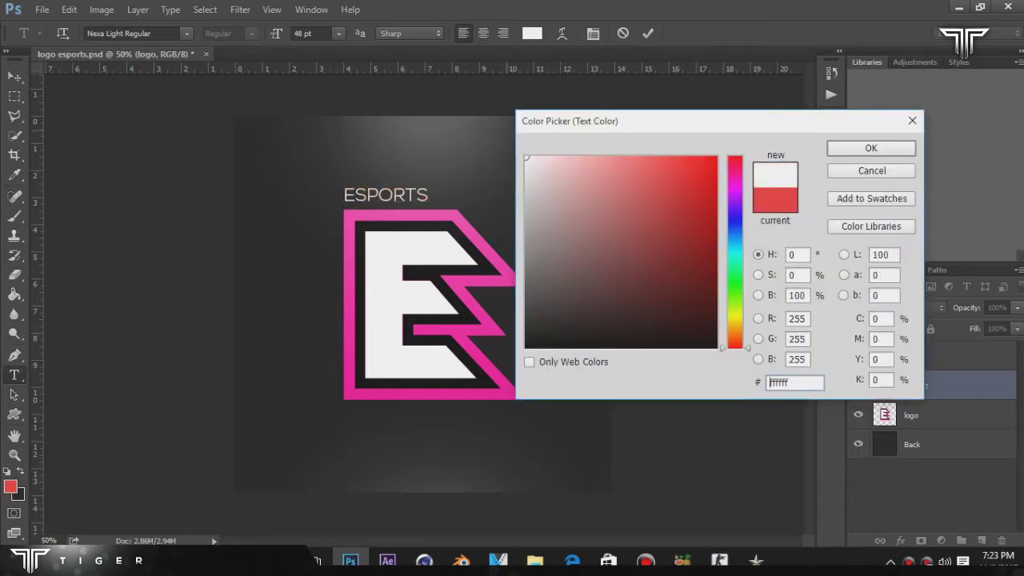
{"action": "key", "text": "Return"}
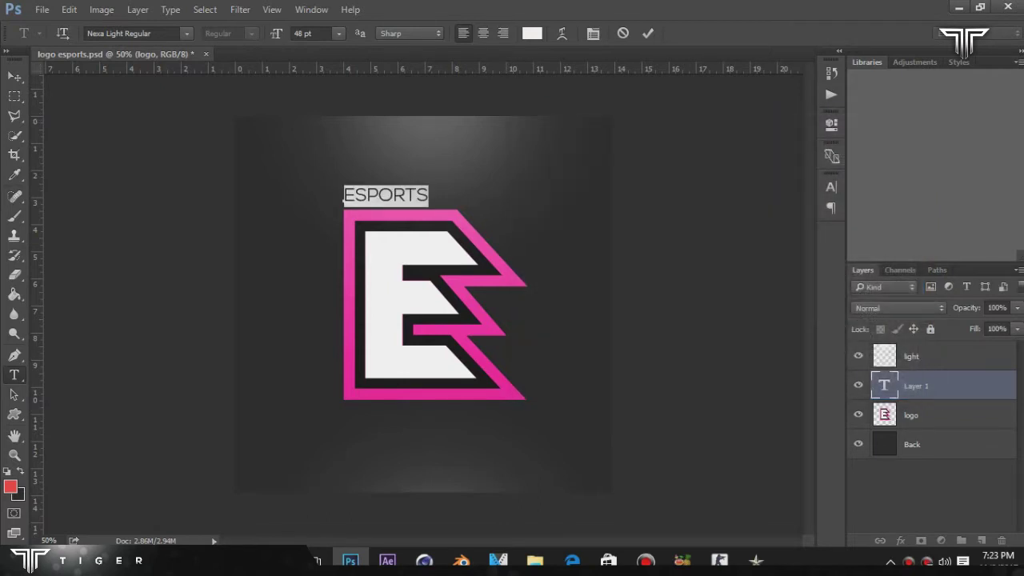
Step: Set the ESPORTS text to 38 pt with 540 tracking and commit the text layer
{"action": "left_click", "coordinate": [312, 33]}
{"action": "type", "text": "38"}
{"action": "key", "text": "Return"}
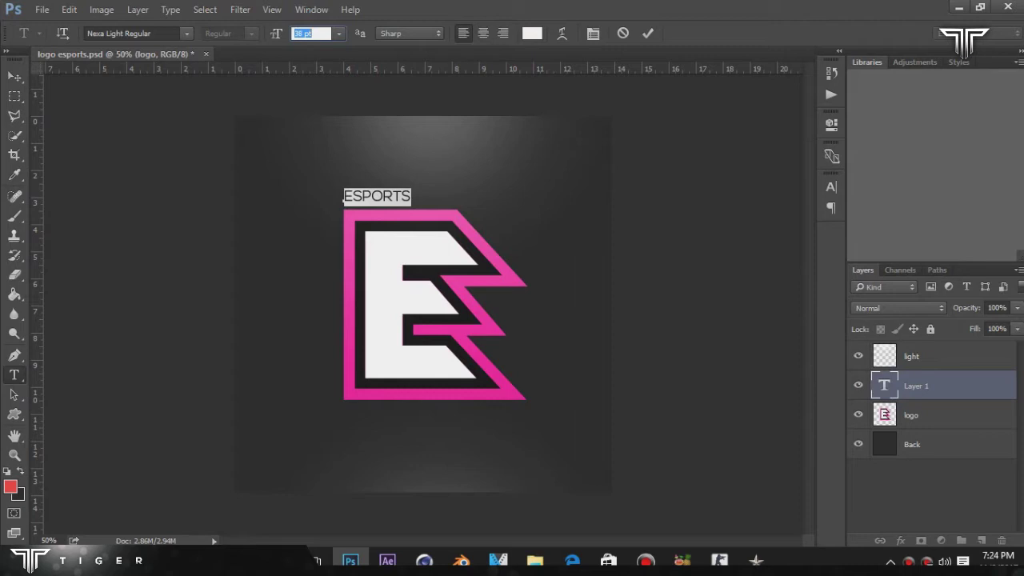
{"action": "key", "text": "ctrl+t"}
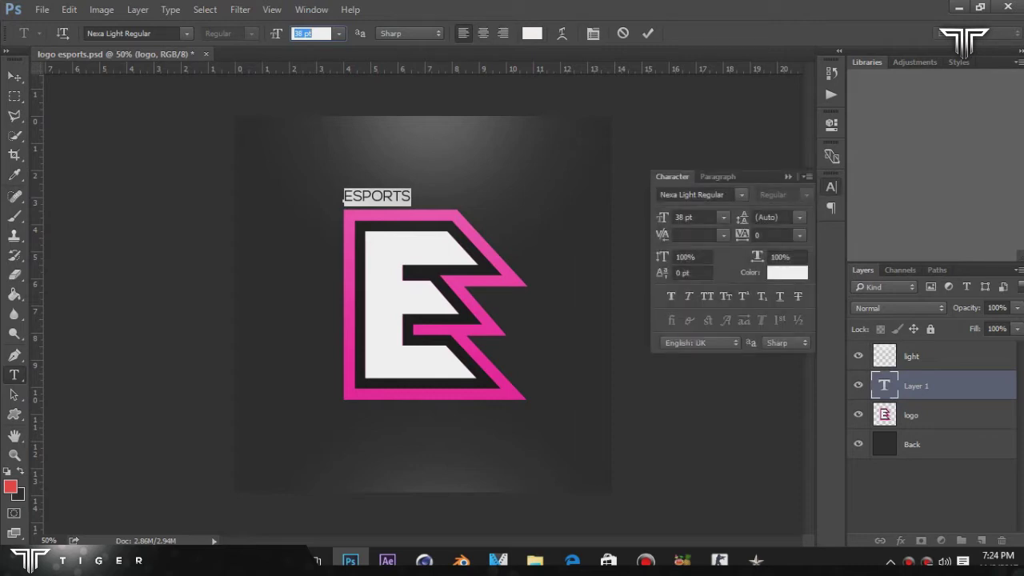
{"action": "left_click_drag", "start_coordinate": [742, 236], "coordinate": [786, 235]}
{"action": "left_click", "coordinate": [311, 33]}
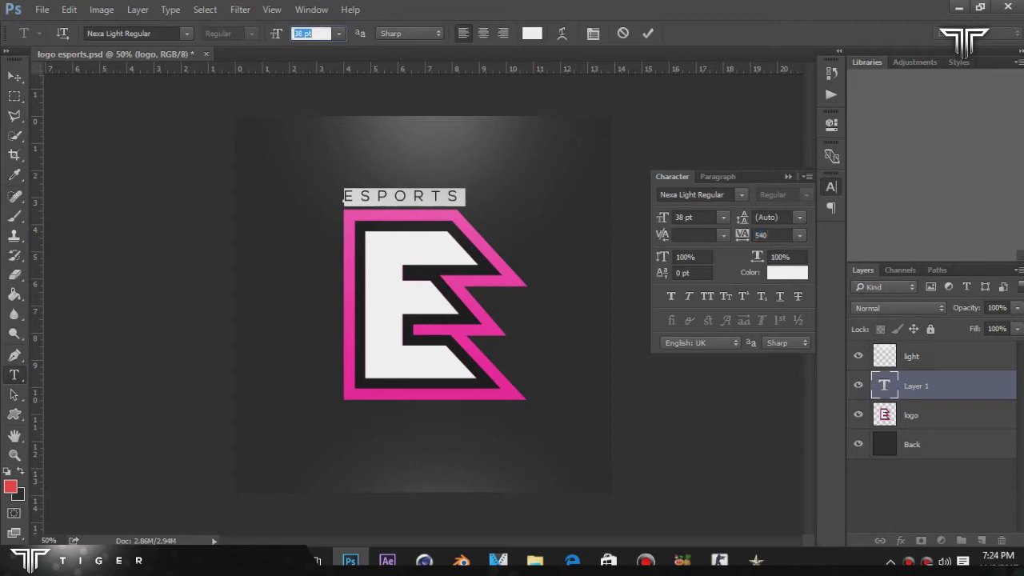
{"action": "left_click", "coordinate": [648, 33]}
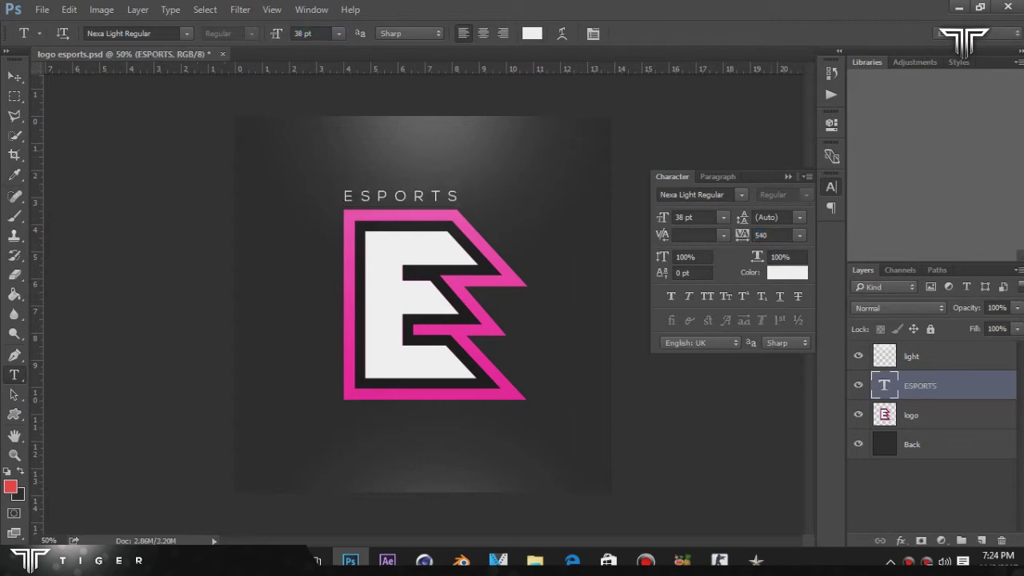
Step: Move the ESPORTS text down closer to the logo and slightly left to line up with the outline's left edge
{"action": "left_click", "coordinate": [831, 186]}
{"action": "left_click", "coordinate": [15, 76]}
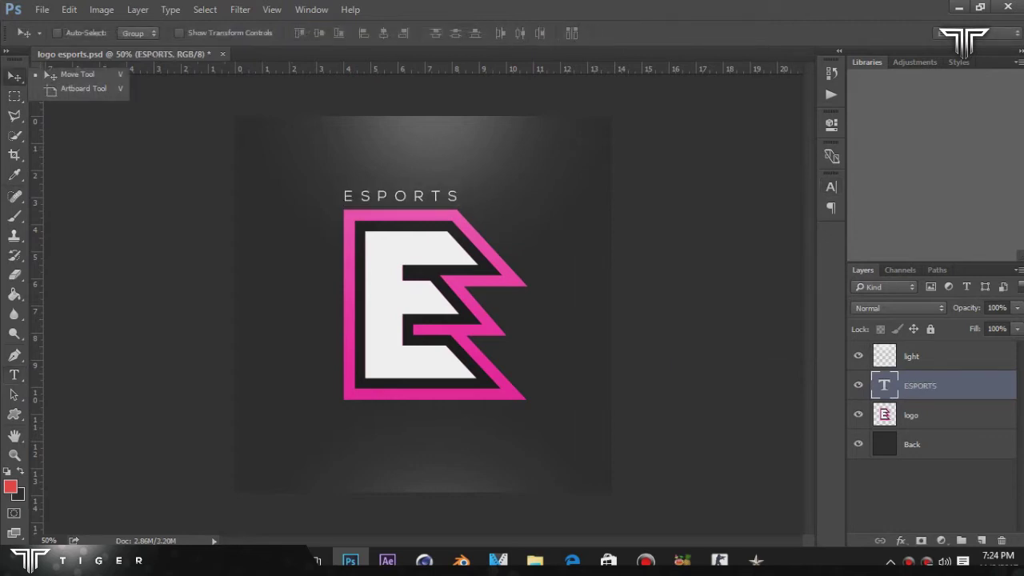
{"action": "key", "text": "Down"}
{"action": "key", "text": "Down"}
{"action": "key", "text": "Down"}
{"action": "key", "text": "Down"}
{"action": "key", "text": "Down"}
{"action": "key", "text": "Down"}
{"action": "key", "text": "Down"}
{"action": "key", "text": "Down"}
{"action": "key", "text": "Down"}
{"action": "key", "text": "Down"}
{"action": "key", "text": "Down"}
{"action": "key", "text": "Down"}
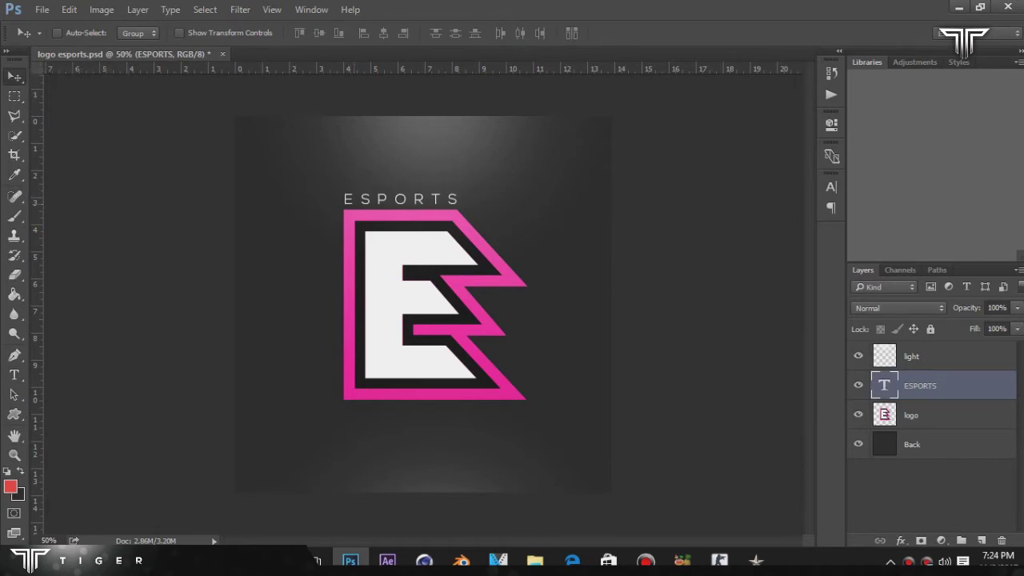
{"action": "key", "text": "Left"}
{"action": "key", "text": "Left"}
{"action": "key", "text": "Left"}
{"action": "key", "text": "Left"}
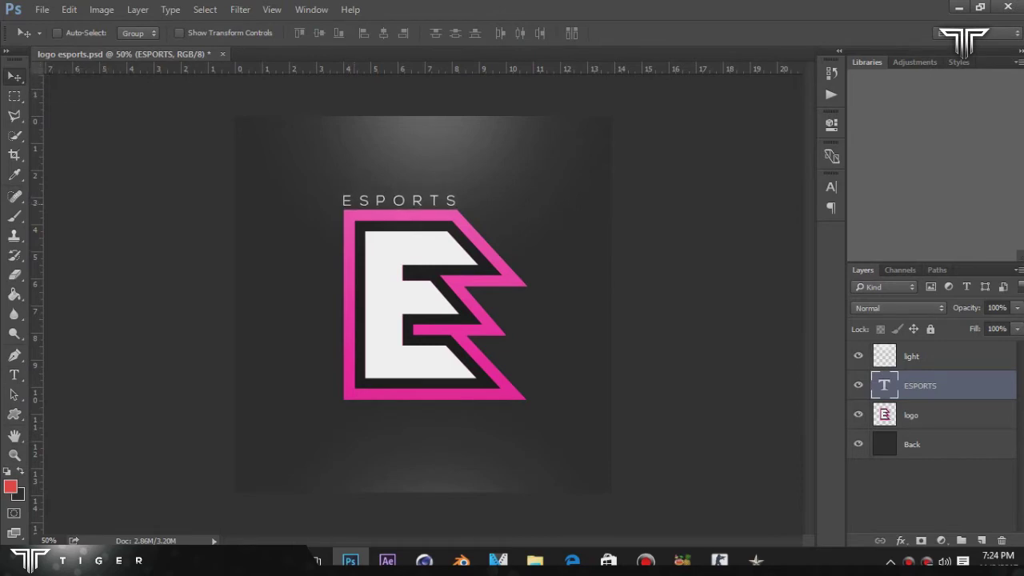
Step: Fine-tune the vertical position of the ESPORTS text, leaving a small gap above the logo's upper outline
{"action": "key", "text": "Up"}
{"action": "key", "text": "Up"}
{"action": "key", "text": "Up"}
{"action": "key", "text": "Up"}
{"action": "key", "text": "Up"}
{"action": "key", "text": "Up"}
{"action": "key", "text": "Up"}
{"action": "key", "text": "Up"}
{"action": "key", "text": "Up"}
{"action": "key", "text": "Up"}
{"action": "key", "text": "Up"}
{"action": "key", "text": "Up"}
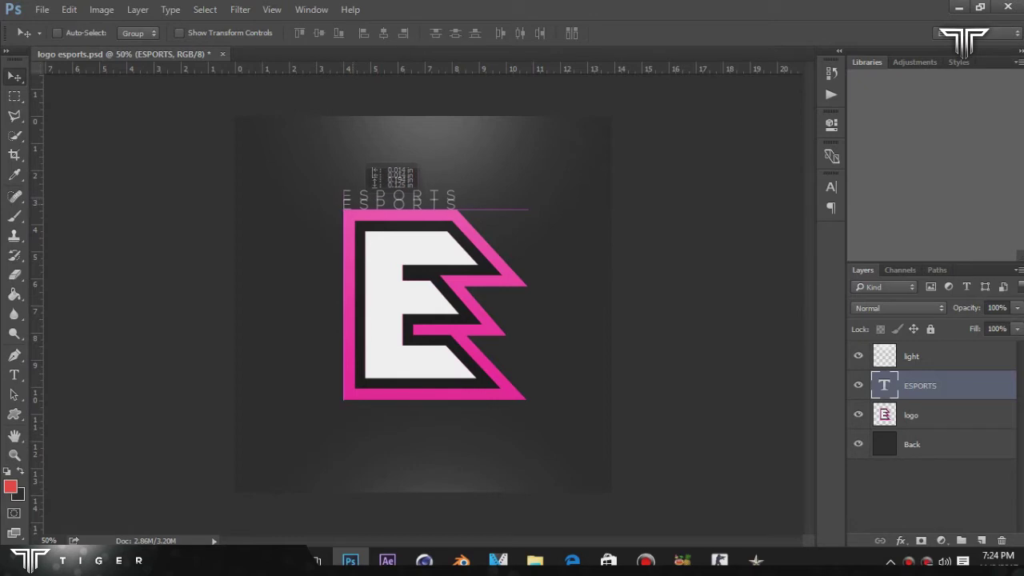
{"action": "key", "text": "Down"}
{"action": "key", "text": "Down"}
{"action": "key", "text": "Down"}
{"action": "key", "text": "Down"}
{"action": "key", "text": "Down"}
{"action": "key", "text": "Down"}
{"action": "key", "text": "Down"}
{"action": "key", "text": "Down"}
{"action": "key", "text": "Down"}
{"action": "key", "text": "Down"}
{"action": "key", "text": "Down"}
{"action": "key", "text": "Down"}
{"action": "key", "text": "Down"}
{"action": "key", "text": "Down"}
{"action": "key", "text": "Down"}
{"action": "key", "text": "Down"}
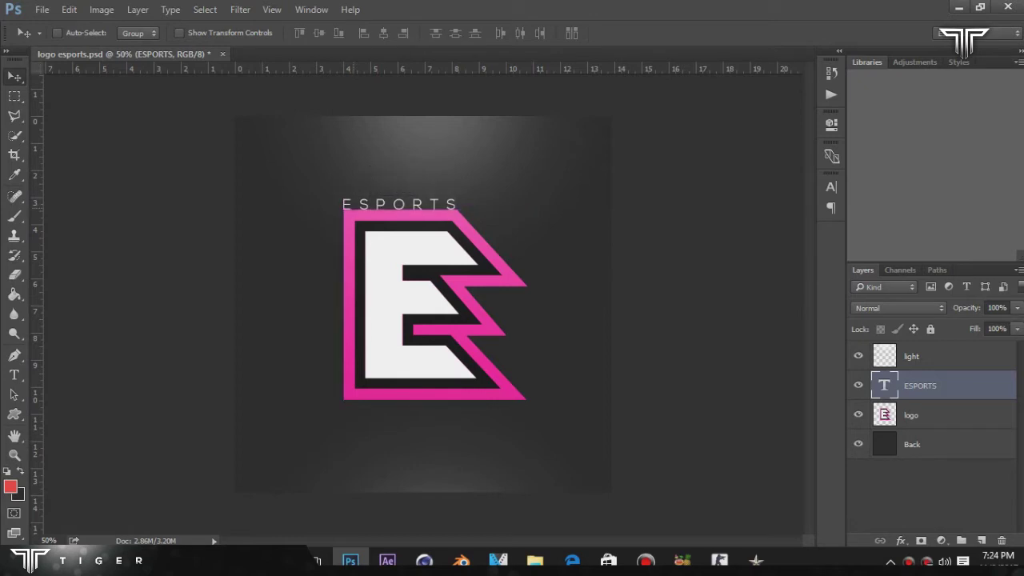
{"action": "key", "text": "Up"}
{"action": "key", "text": "Up"}
{"action": "key", "text": "Up"}
{"action": "key", "text": "Up"}
{"action": "key", "text": "Up"}
{"action": "key", "text": "Up"}
{"action": "key", "text": "Up"}
{"action": "key", "text": "Up"}
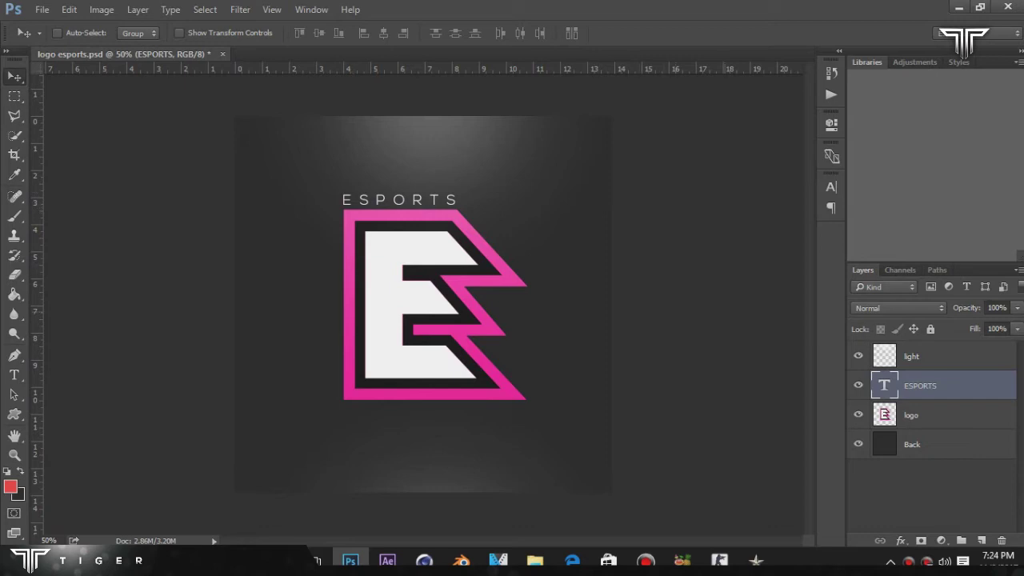
Step: Add an empty layer above the light layer and a Hue/Saturation adjustment layer on top of it
{"action": "key", "text": "alt+bracketright"}
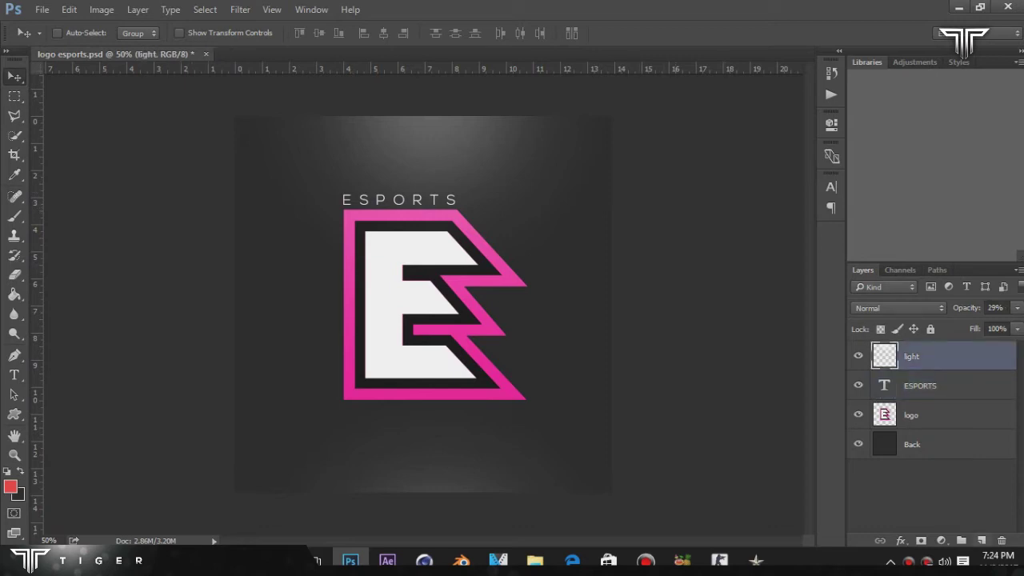
{"action": "left_click", "coordinate": [981, 541]}
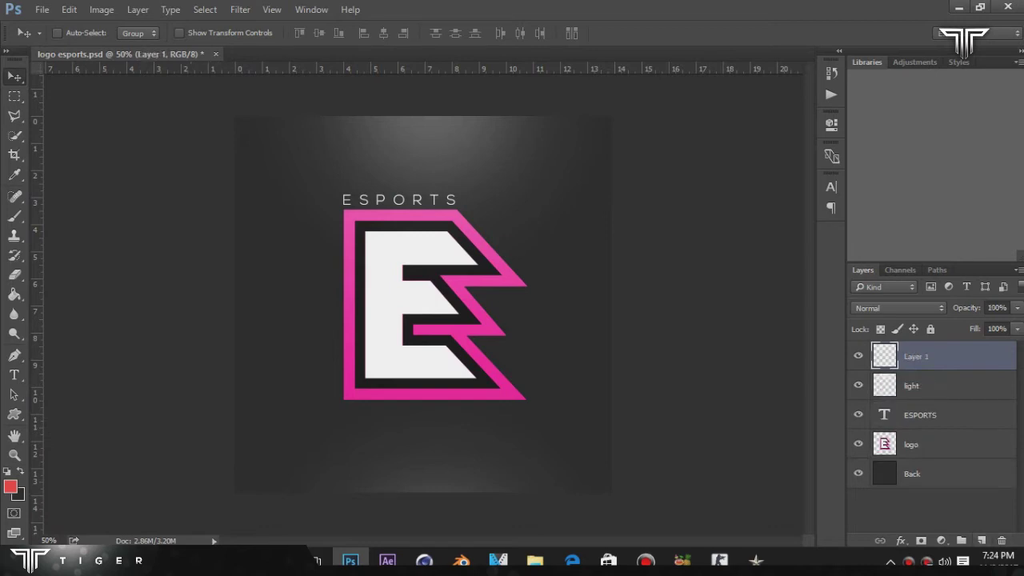
{"action": "left_click", "coordinate": [941, 540]}
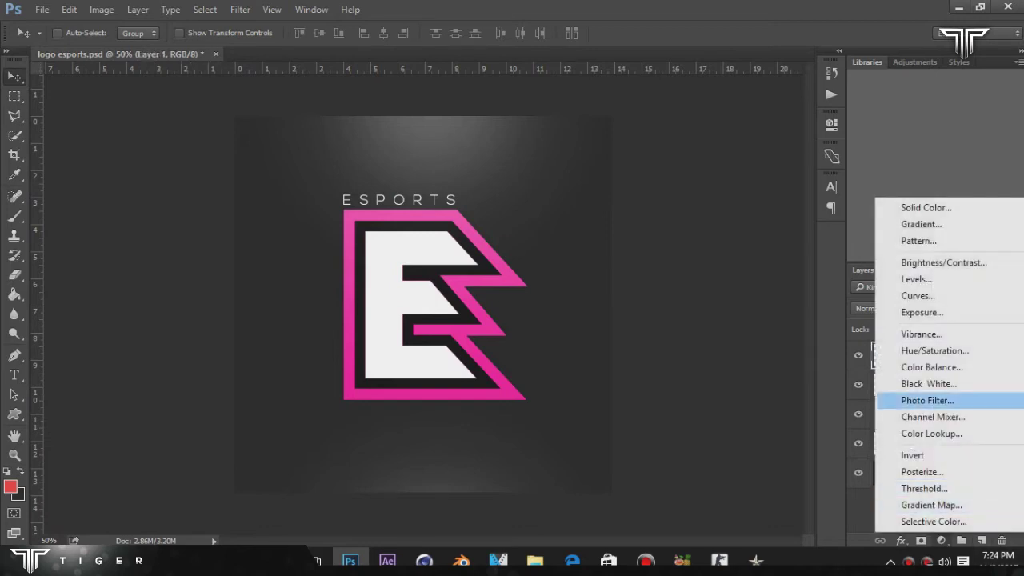
{"action": "left_click", "coordinate": [935, 350]}
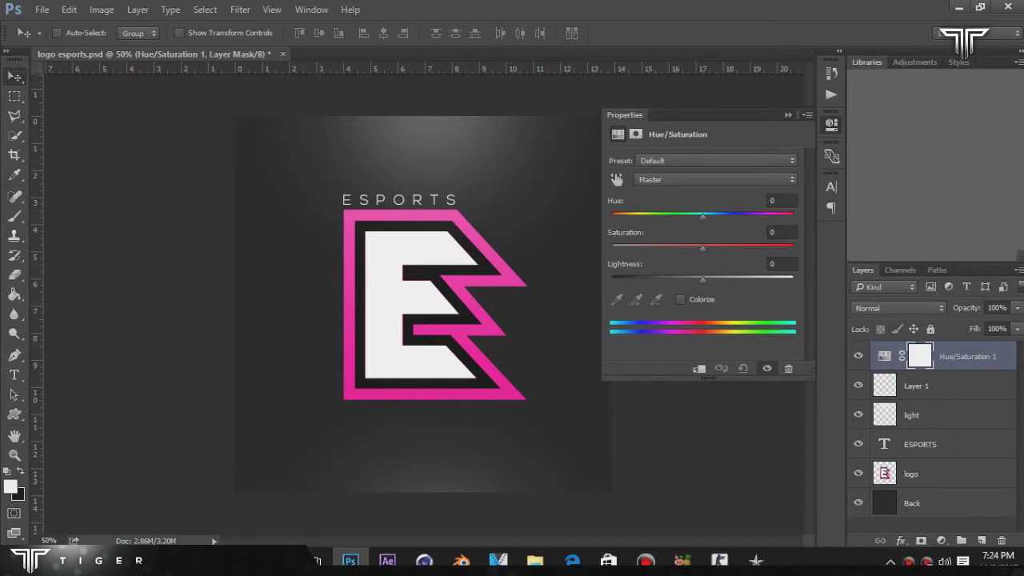
Step: Colorize the whole artwork pink with the Hue/Saturation adjustment, using hue 333 and saturation 94
{"action": "left_click", "coordinate": [681, 299]}
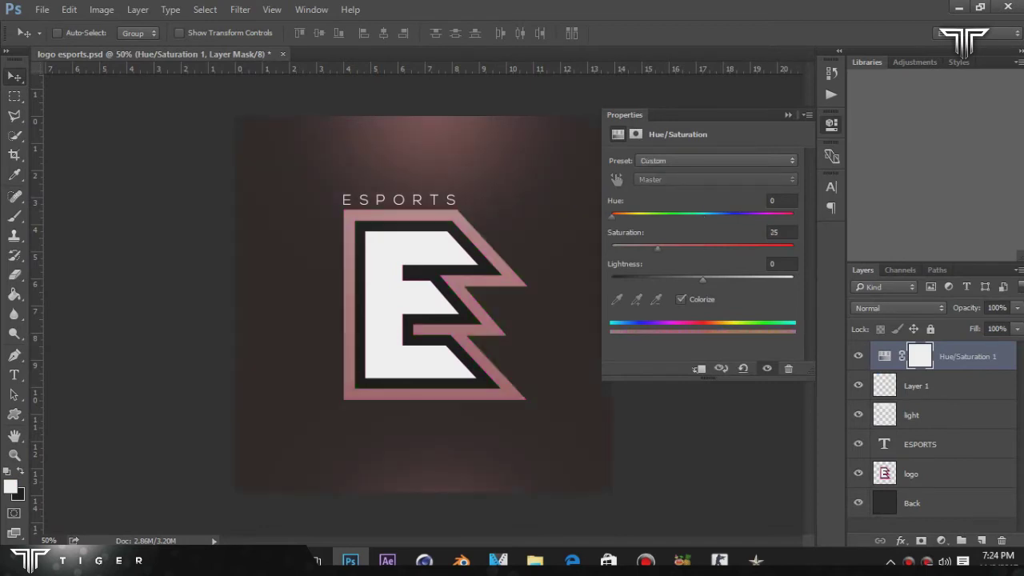
{"action": "left_click_drag", "start_coordinate": [612, 216], "coordinate": [770, 216]}
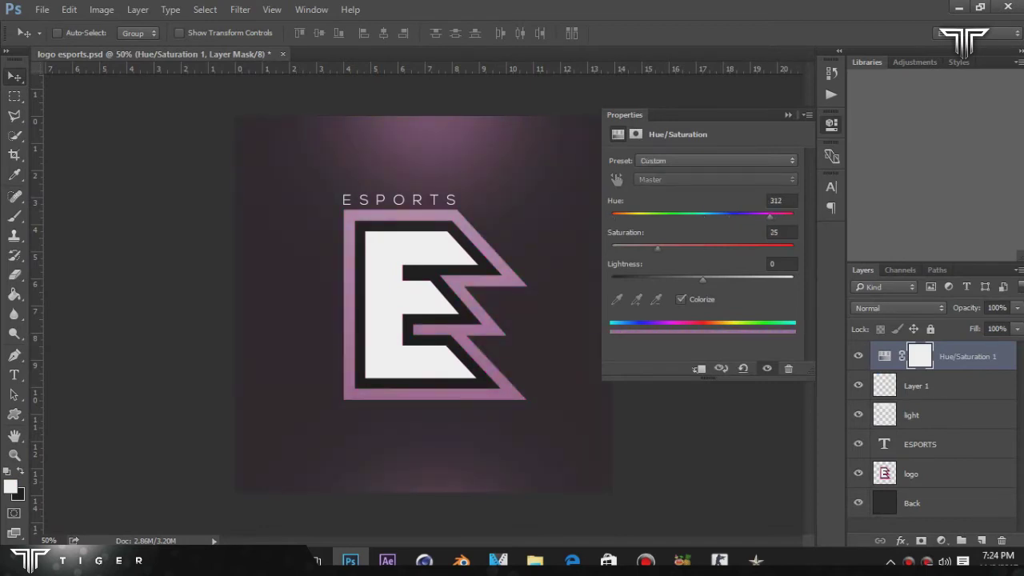
{"action": "left_click_drag", "start_coordinate": [658, 248], "coordinate": [780, 216]}
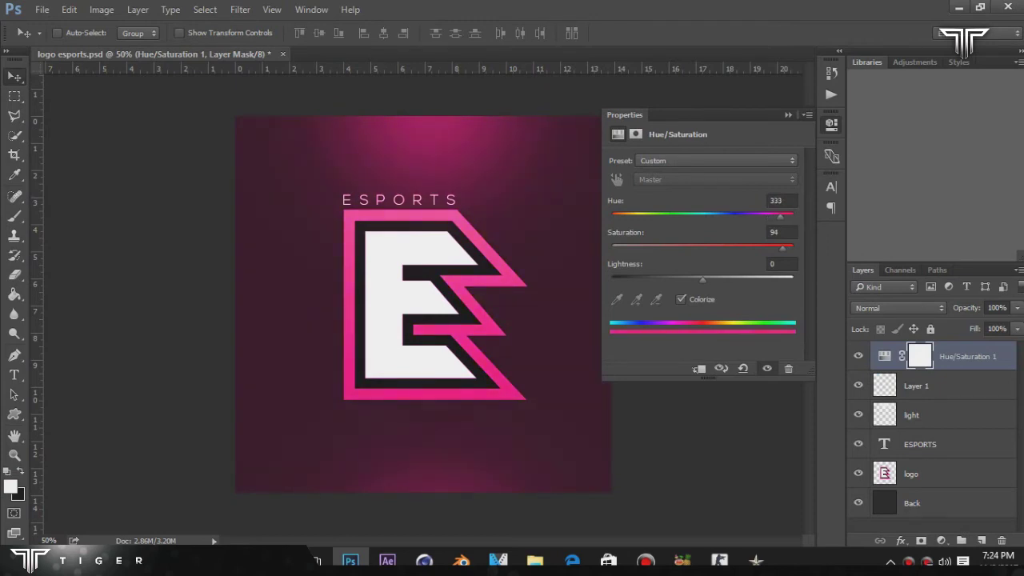
Step: Shift the colorized artwork to blue with hue 199 and saturation 93, and check the overall look at a smaller scale
{"action": "left_click_drag", "start_coordinate": [780, 216], "coordinate": [733, 248]}
{"action": "left_click_drag", "start_coordinate": [758, 216], "coordinate": [712, 216]}
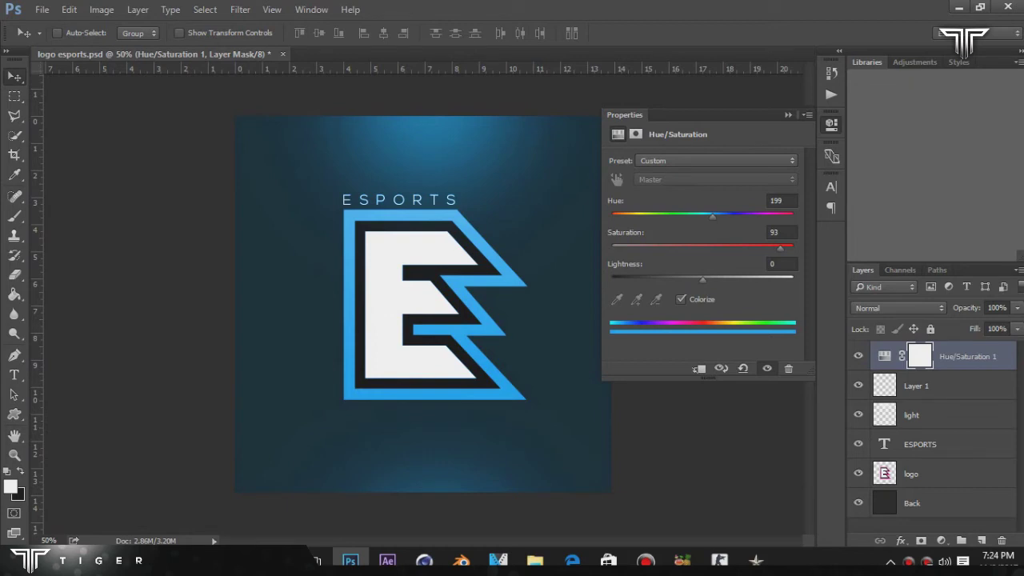
{"action": "left_click", "coordinate": [788, 114]}
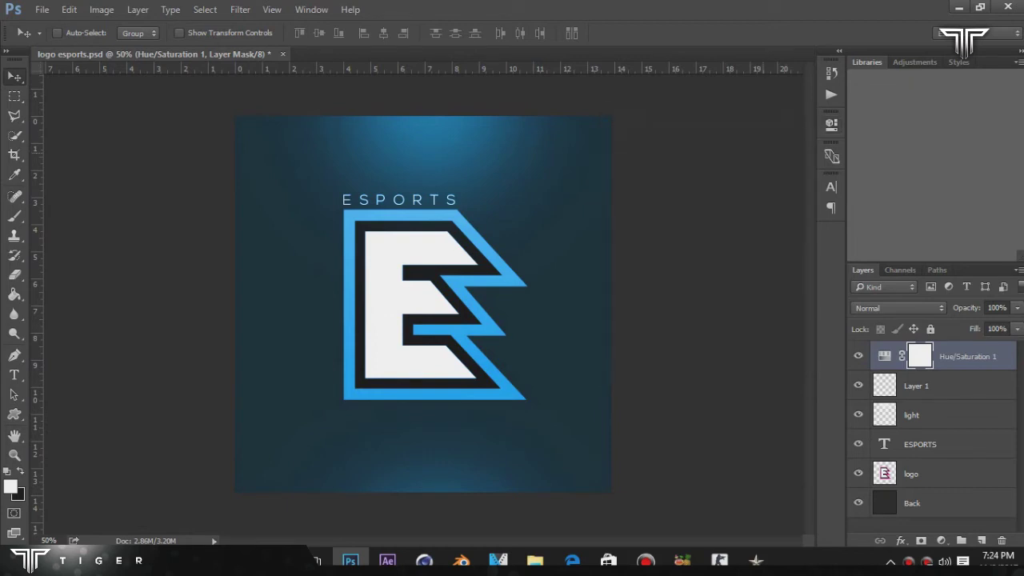
{"action": "key", "text": "ctrl+minus"}
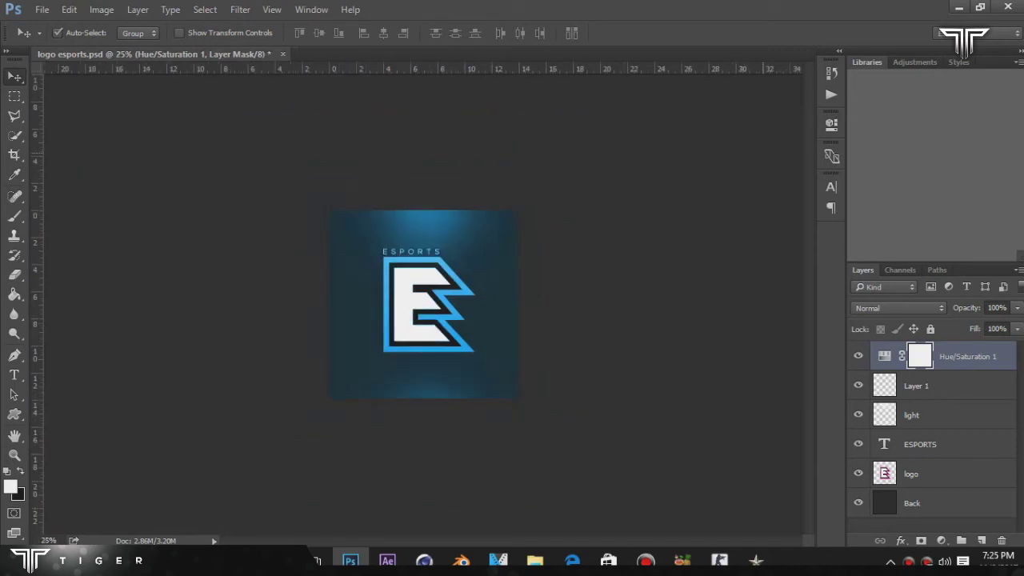
{"action": "key", "text": "ctrl+plus"}
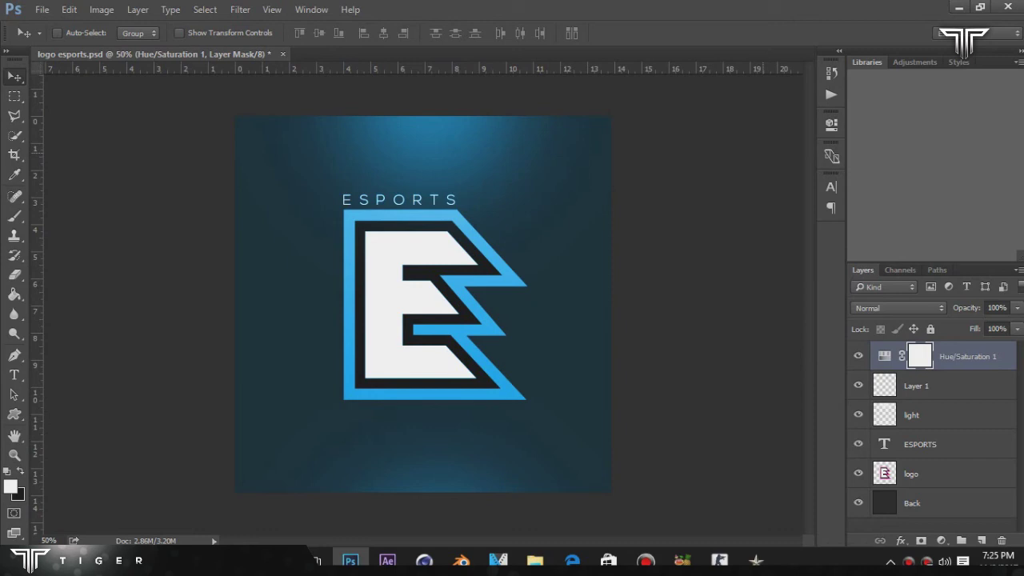
Step: Activate the Rectangular Marquee tool and open its list of marquee variants
{"action": "key", "text": "m"}
{"action": "left_click", "coordinate": [15, 96]}
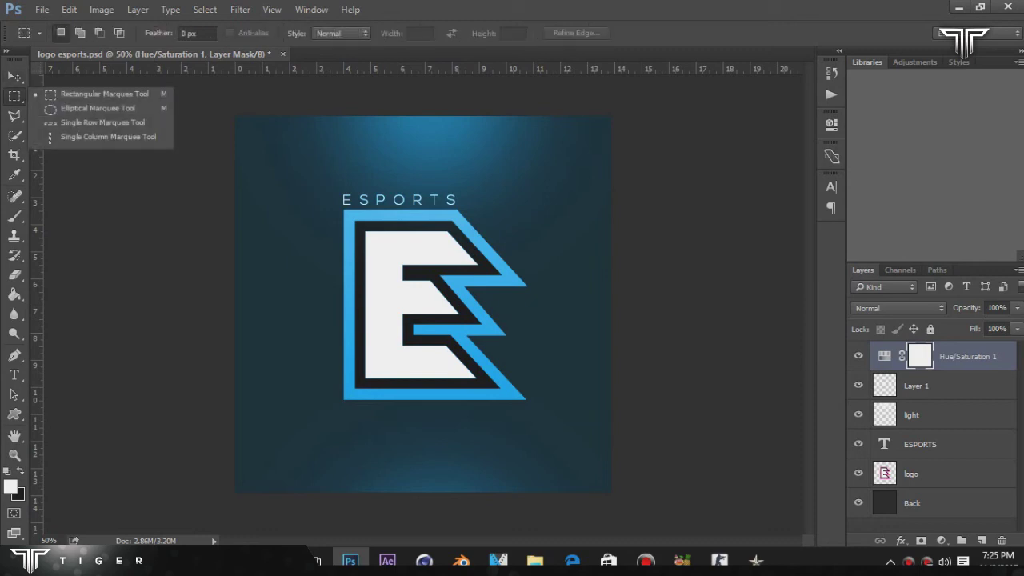